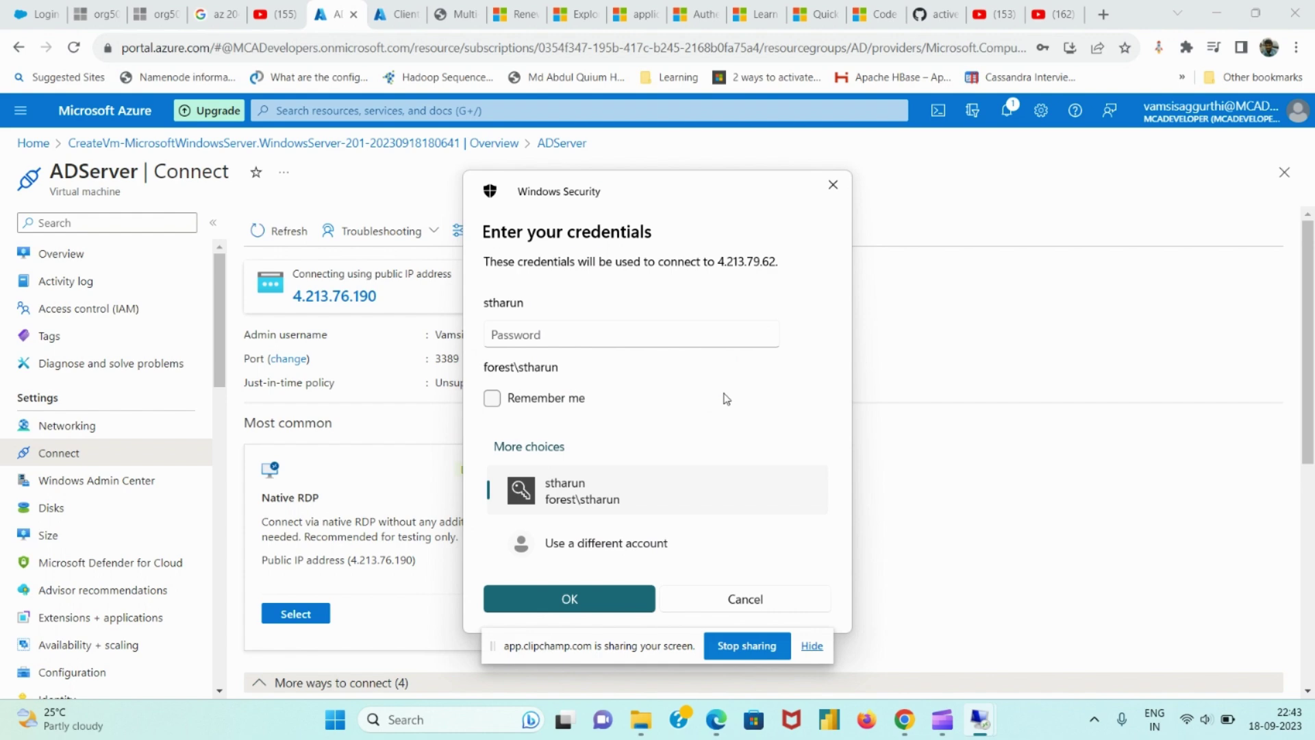
Step: Connect to 4.213.79.62 with the saved account's password, accept the certificate, and dismiss the not-authorized error
left_click(642, 338)
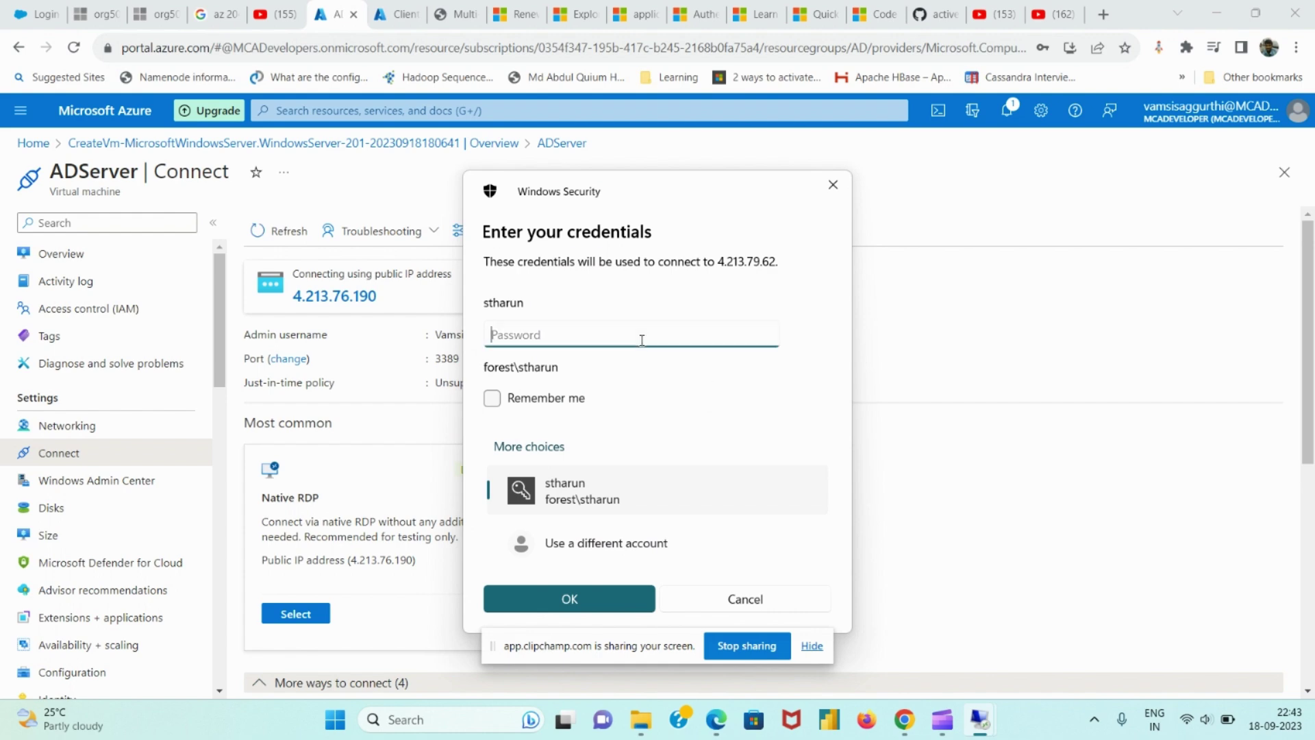
type("••••••••••••")
key("Return")
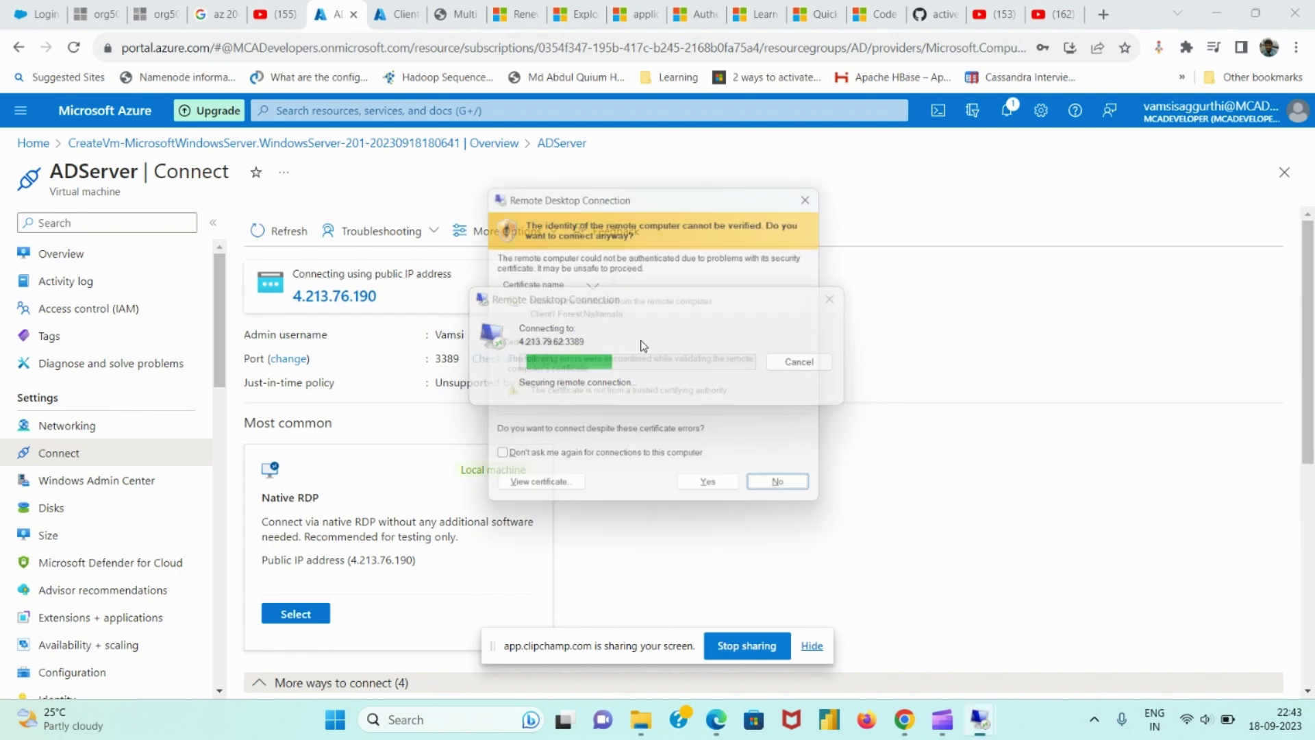
left_click(714, 496)
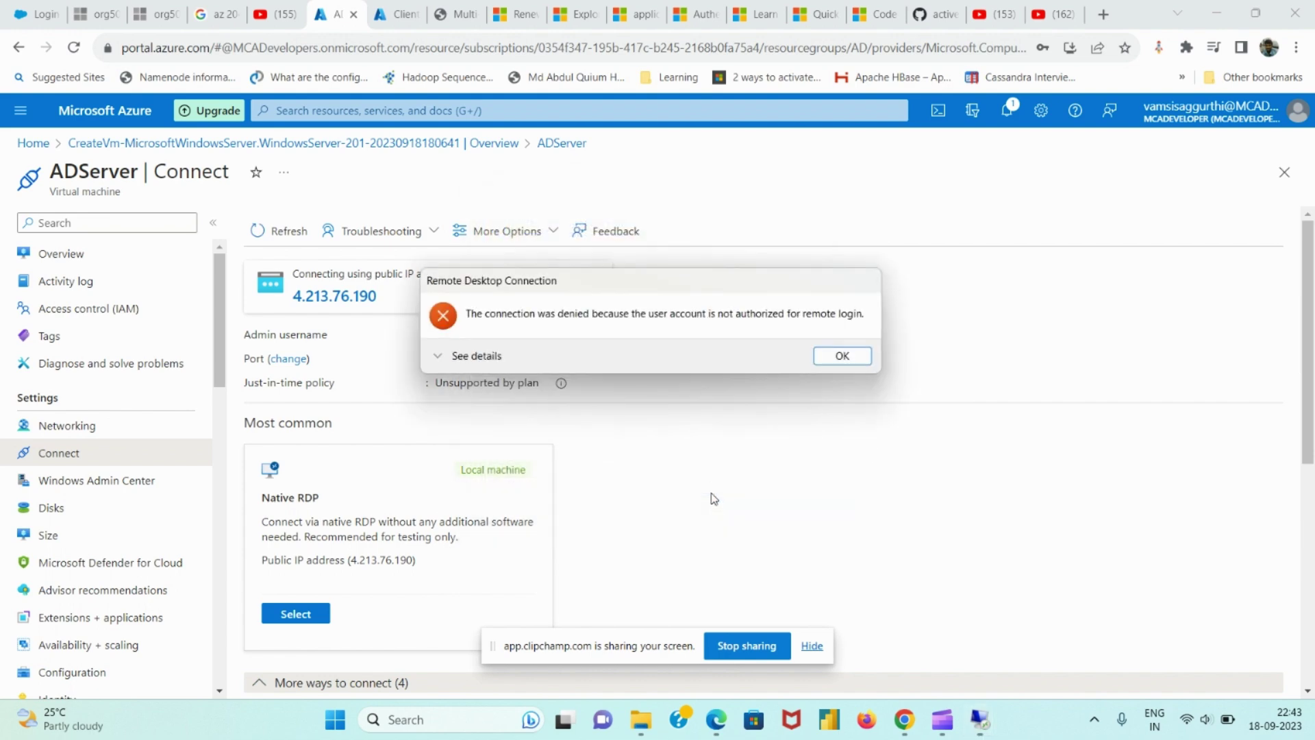
left_click(842, 357)
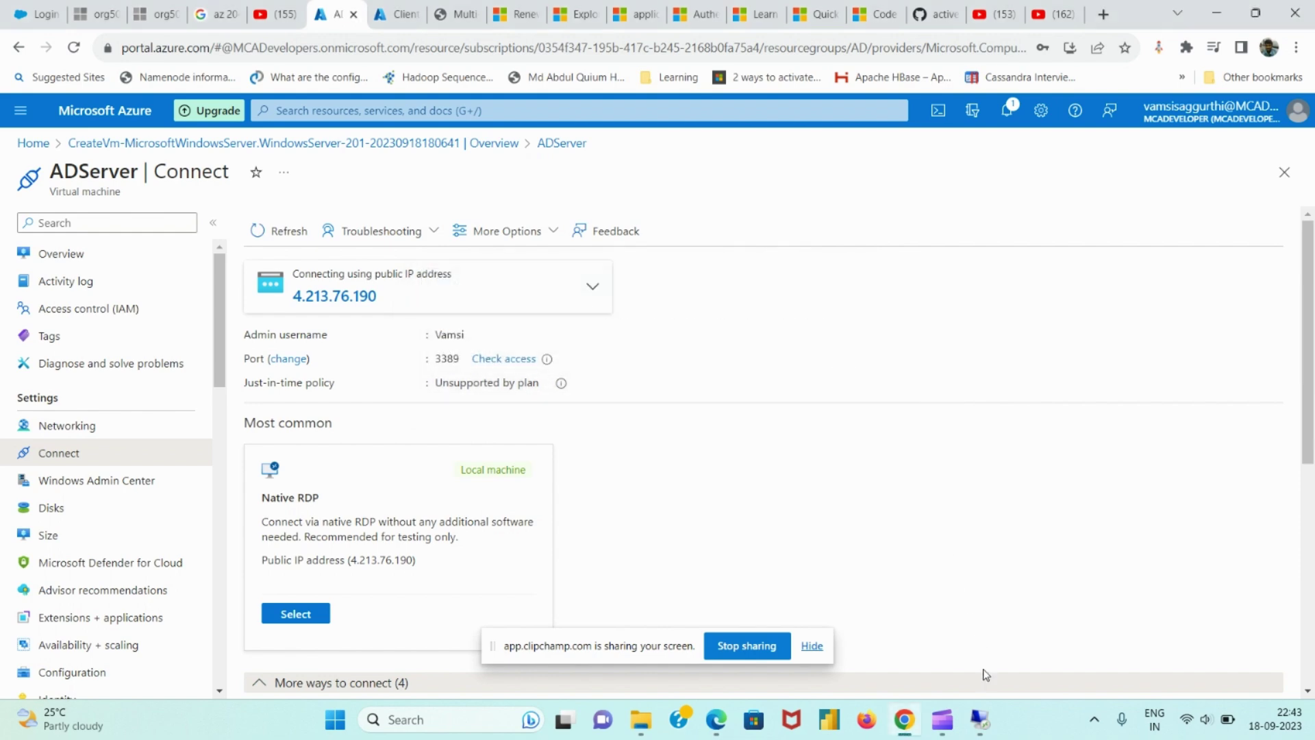
Step: Launch the Client1 connection file from Downloads, accept the unknown publisher, and minimize the folder
left_click(653, 725)
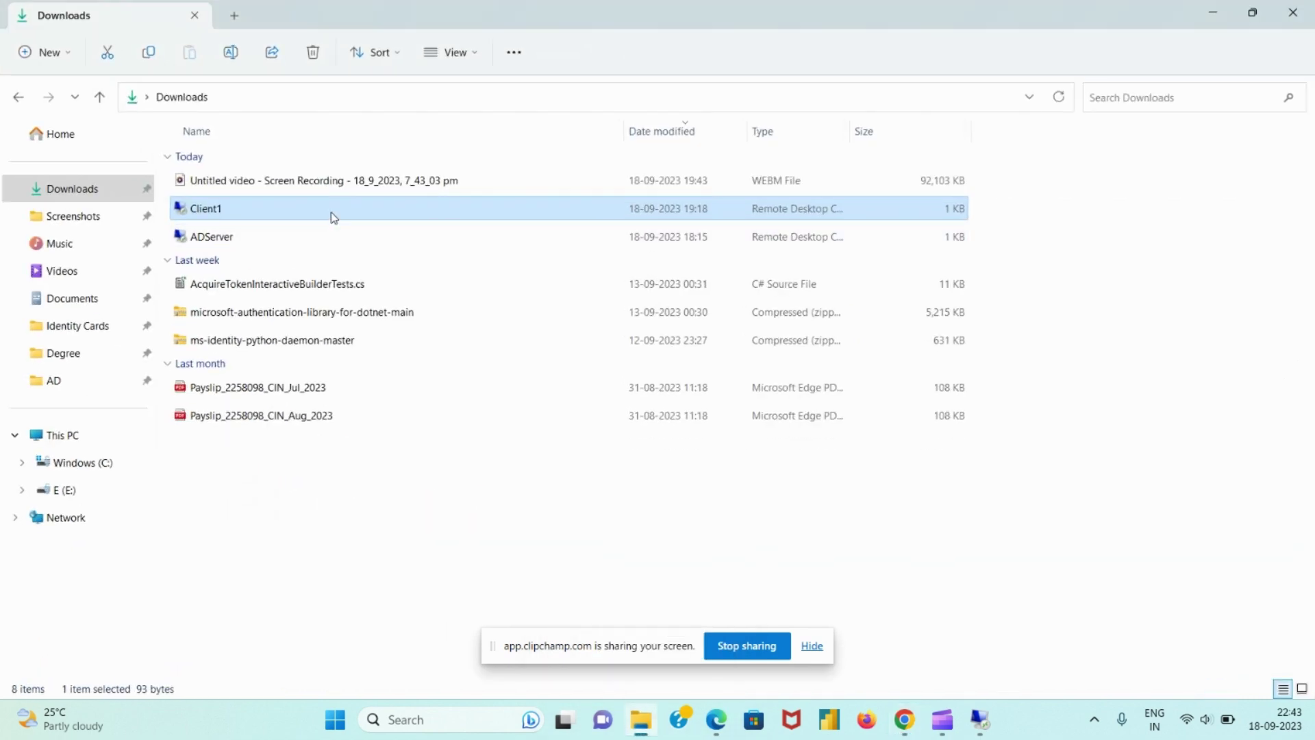
double_click(333, 217)
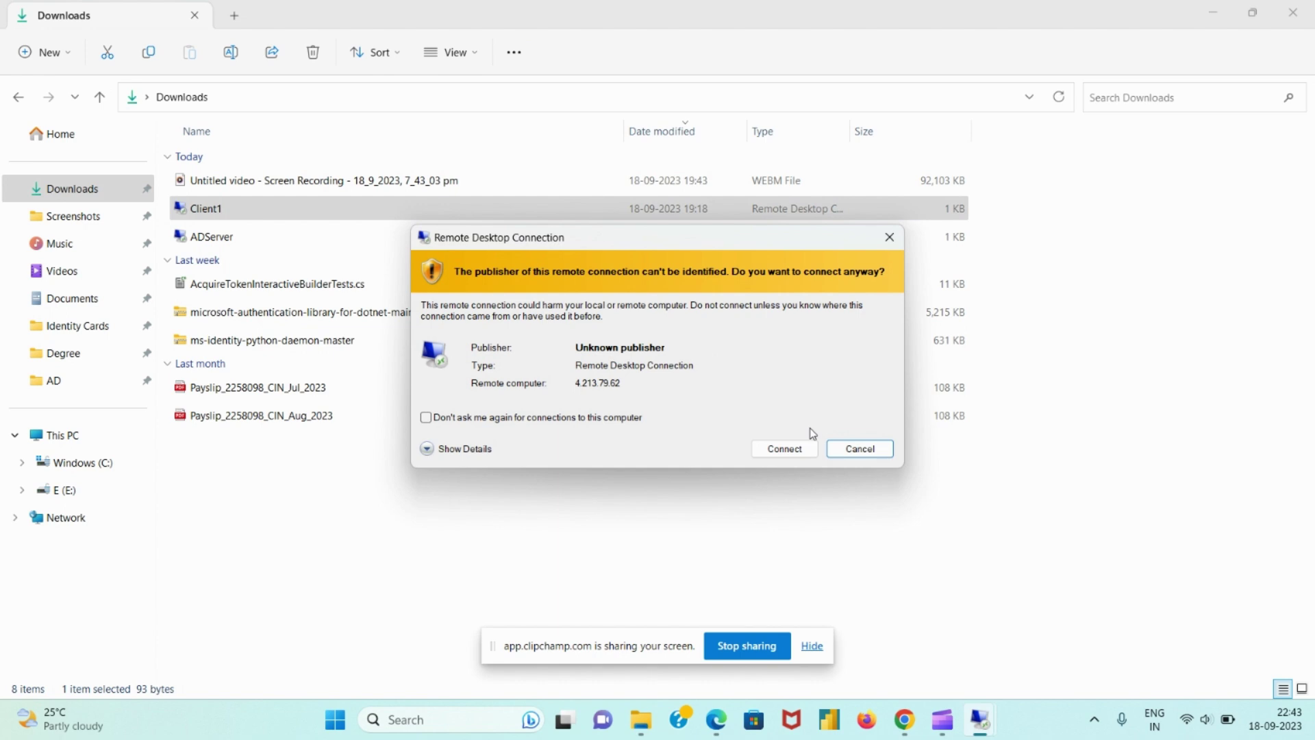
left_click(797, 448)
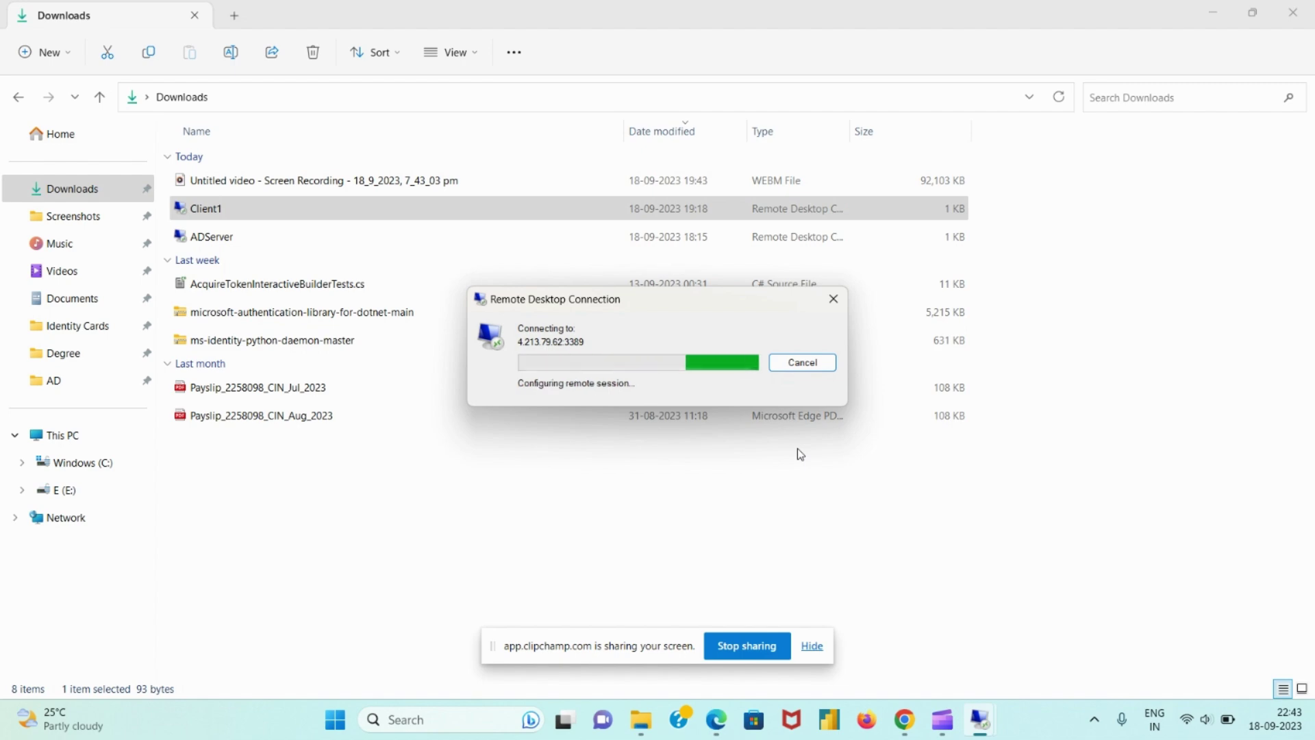
left_click(1207, 15)
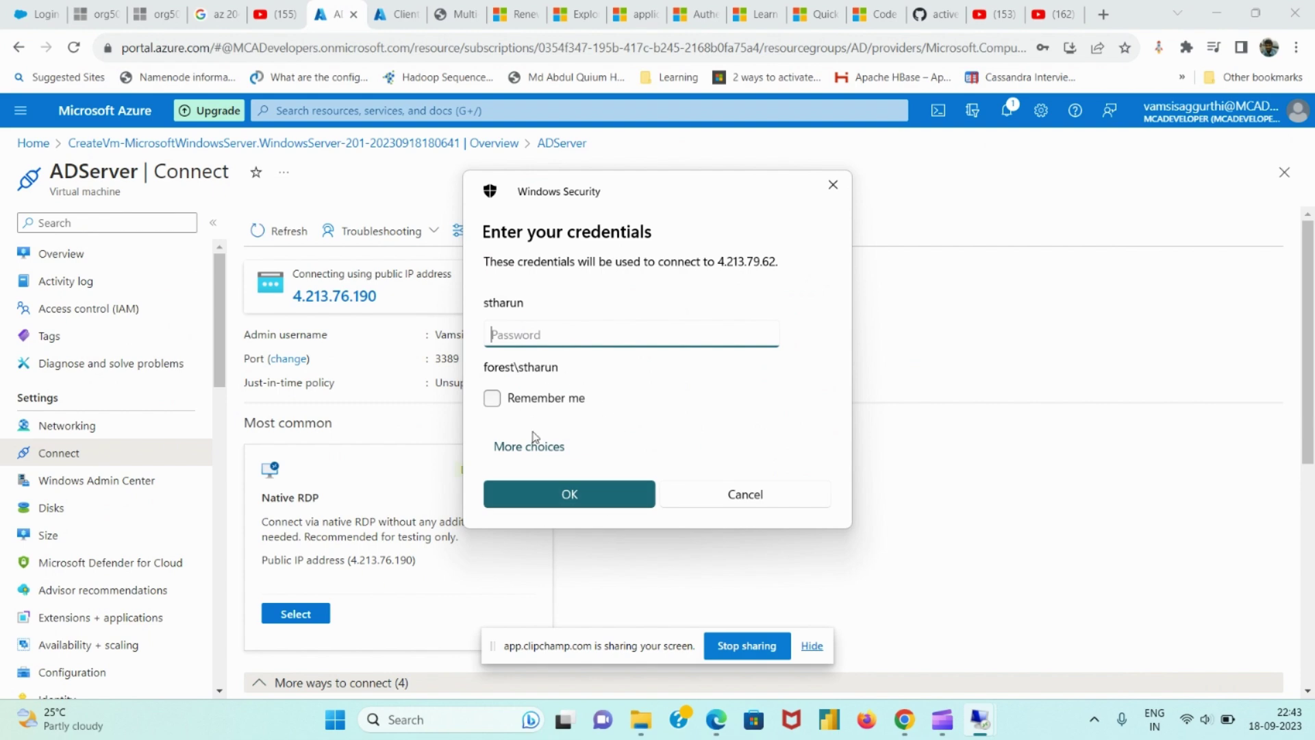
Step: Sign in with a different forest domain account and its password, then accept the remote certificate
left_click(532, 445)
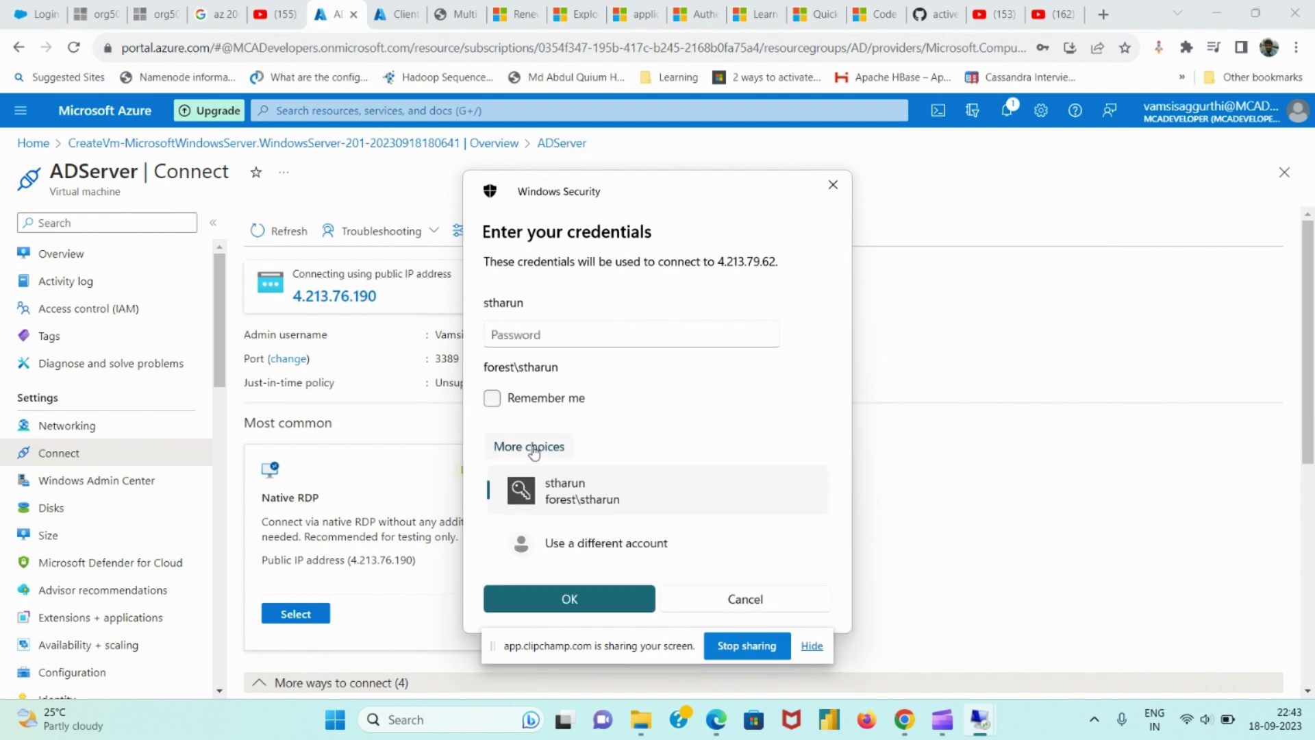
left_click(598, 542)
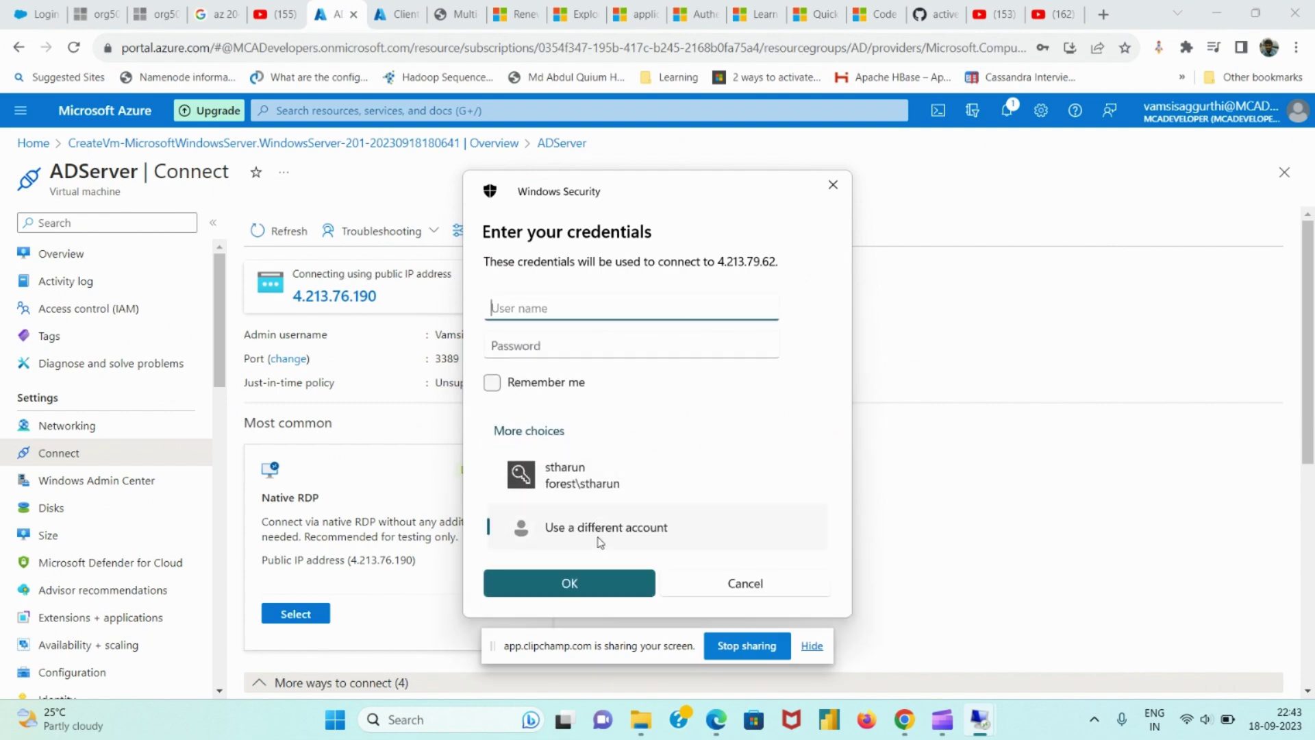
type("forest\\vamsi")
key("Tab")
type("***")
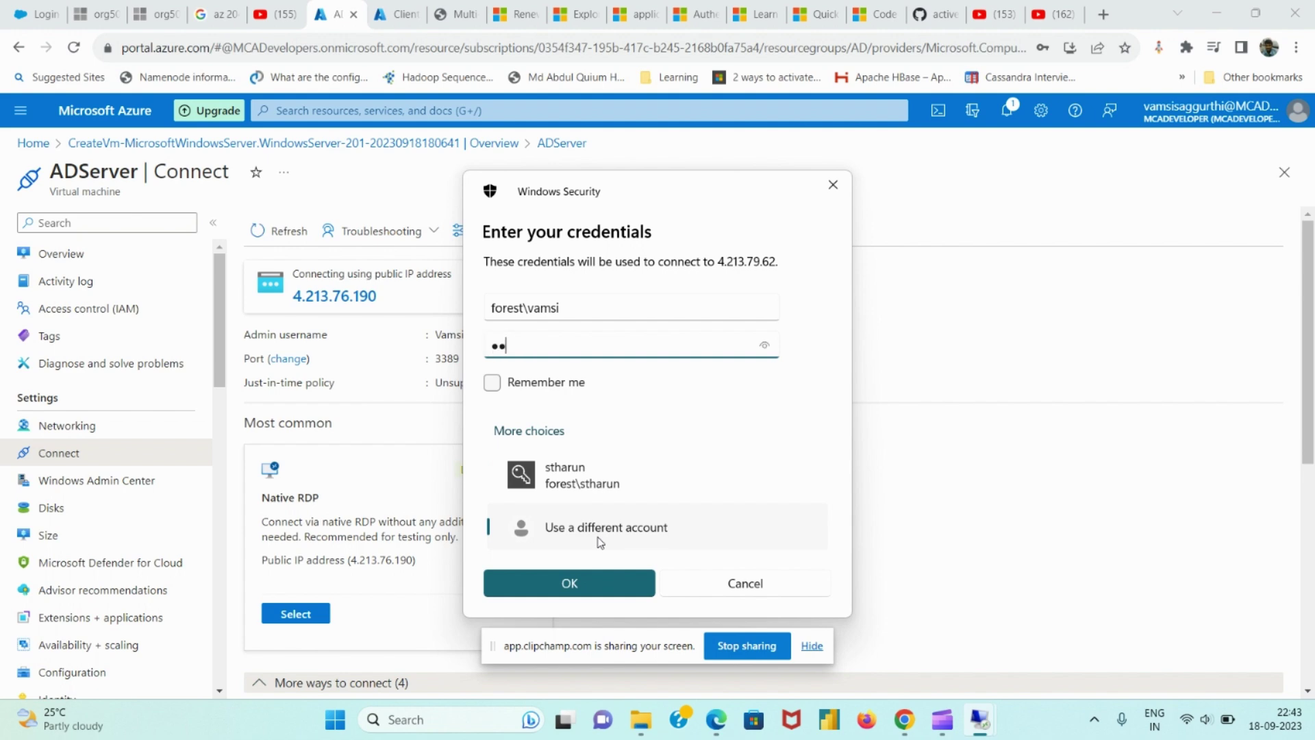
key("BackSpace")
key("BackSpace")
key("BackSpace")
type("************")
key("Return")
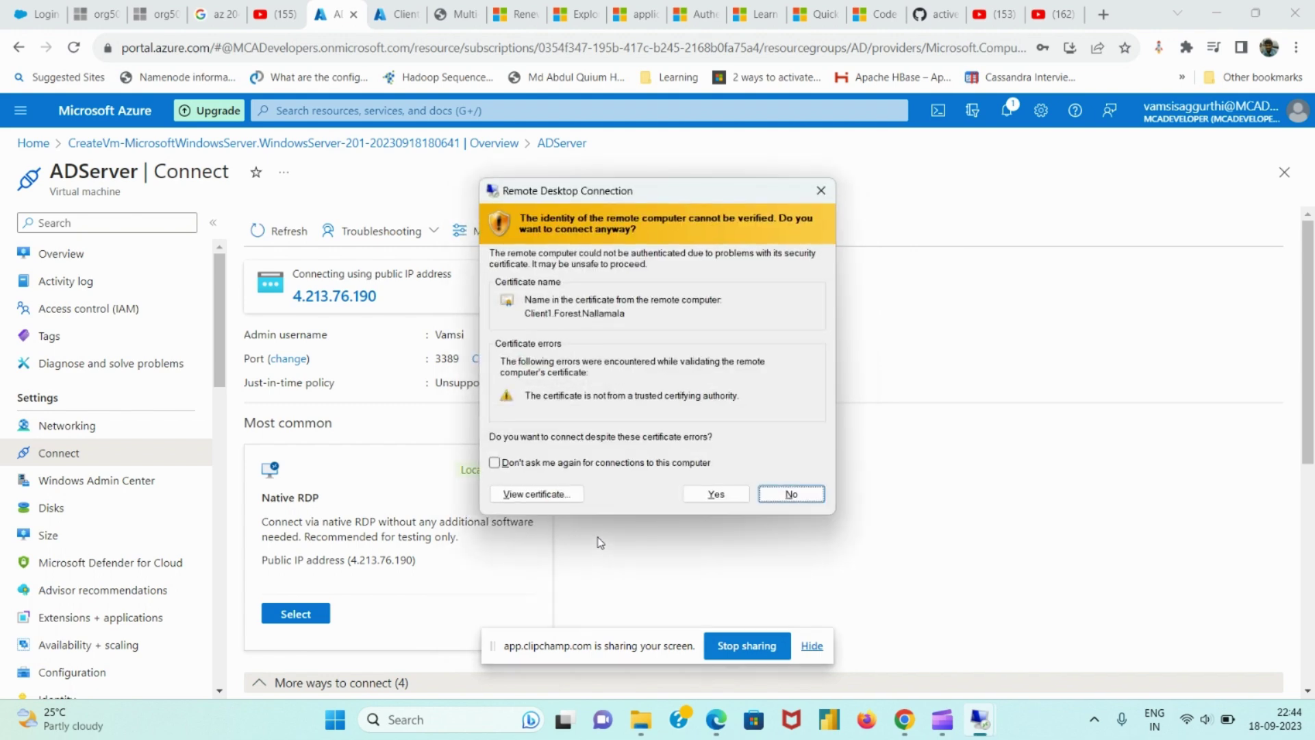
left_click(730, 492)
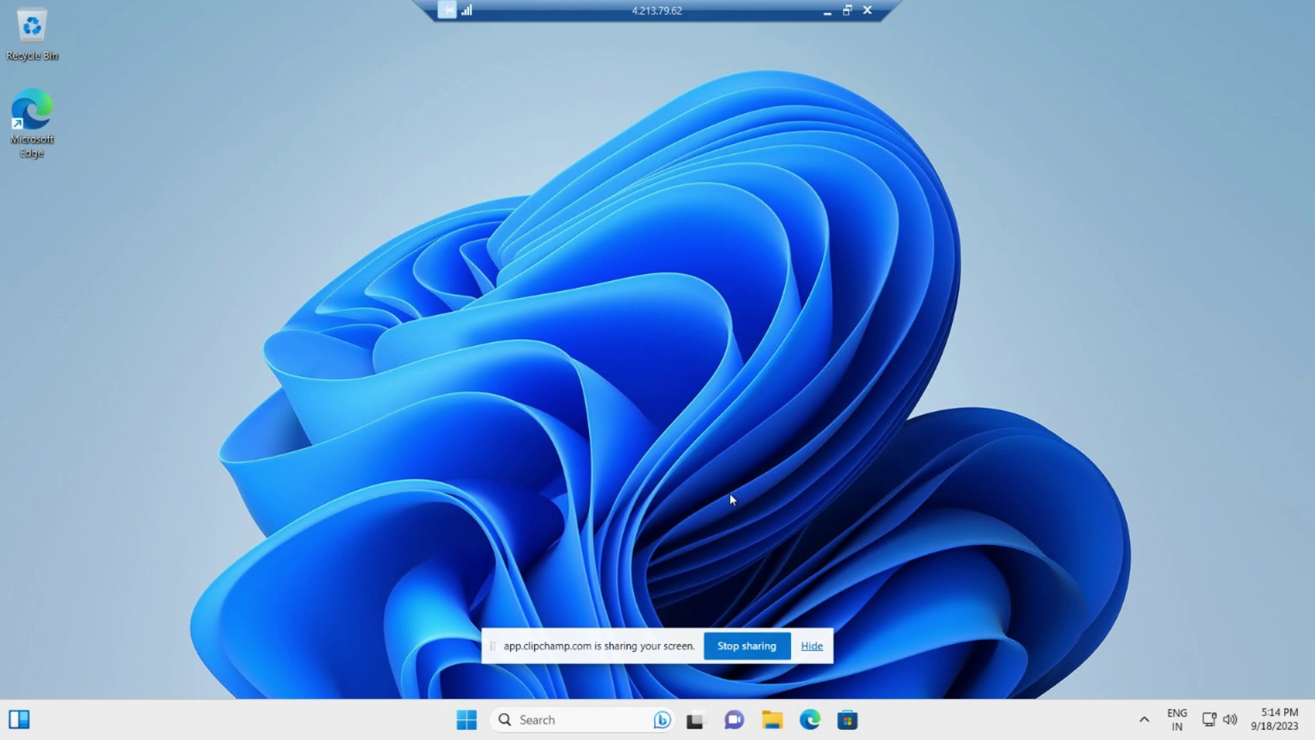
Step: Open Computer Management via a 'compu' search, expand Local Users and Groups, and maximize it
left_click(525, 728)
type("compu")
key("Return")
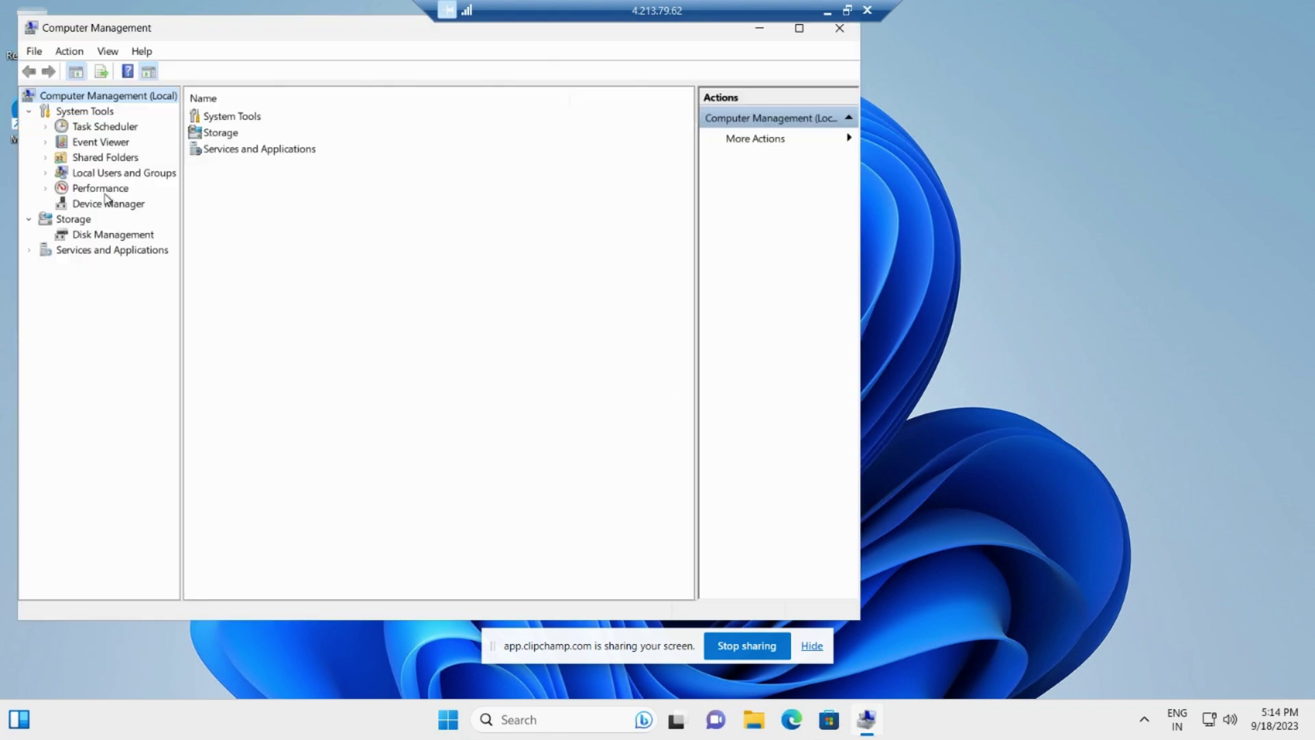
left_click(44, 174)
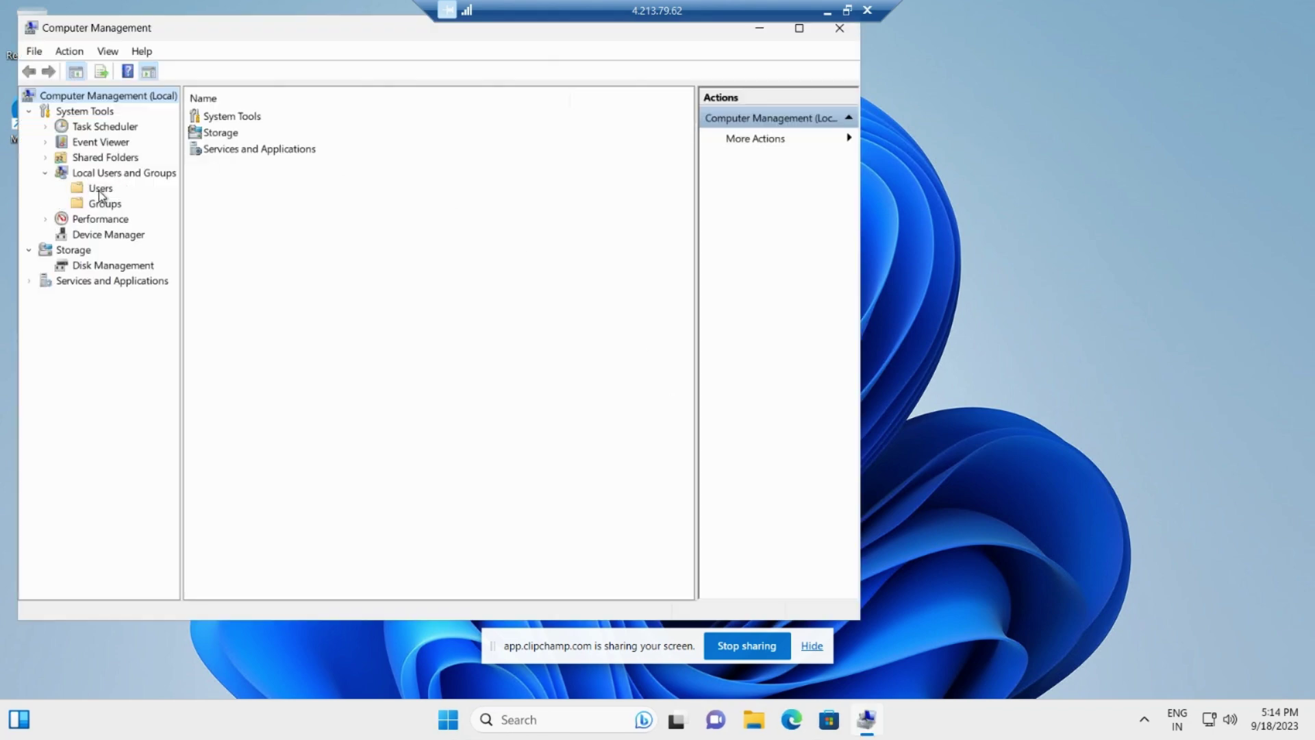
left_click(798, 29)
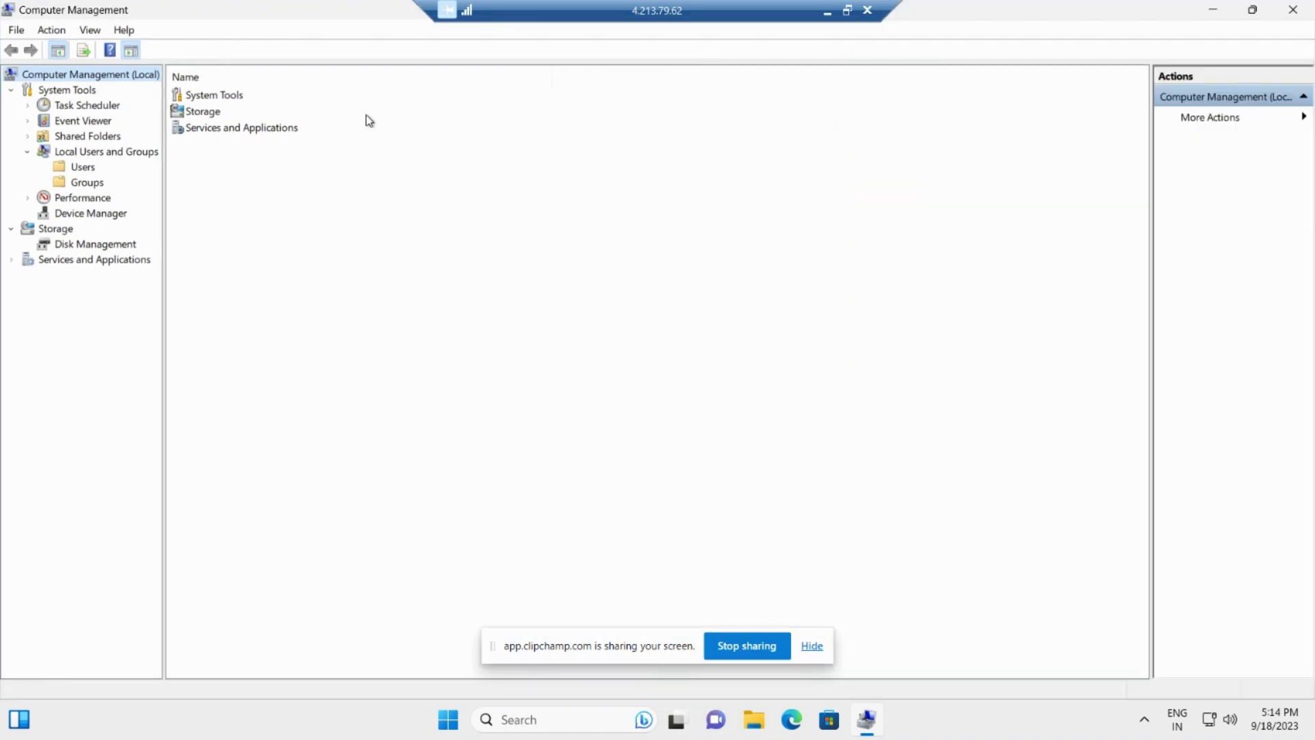
Step: Open the Remote Desktop Users group's properties from Groups and start adding a member
left_click(83, 188)
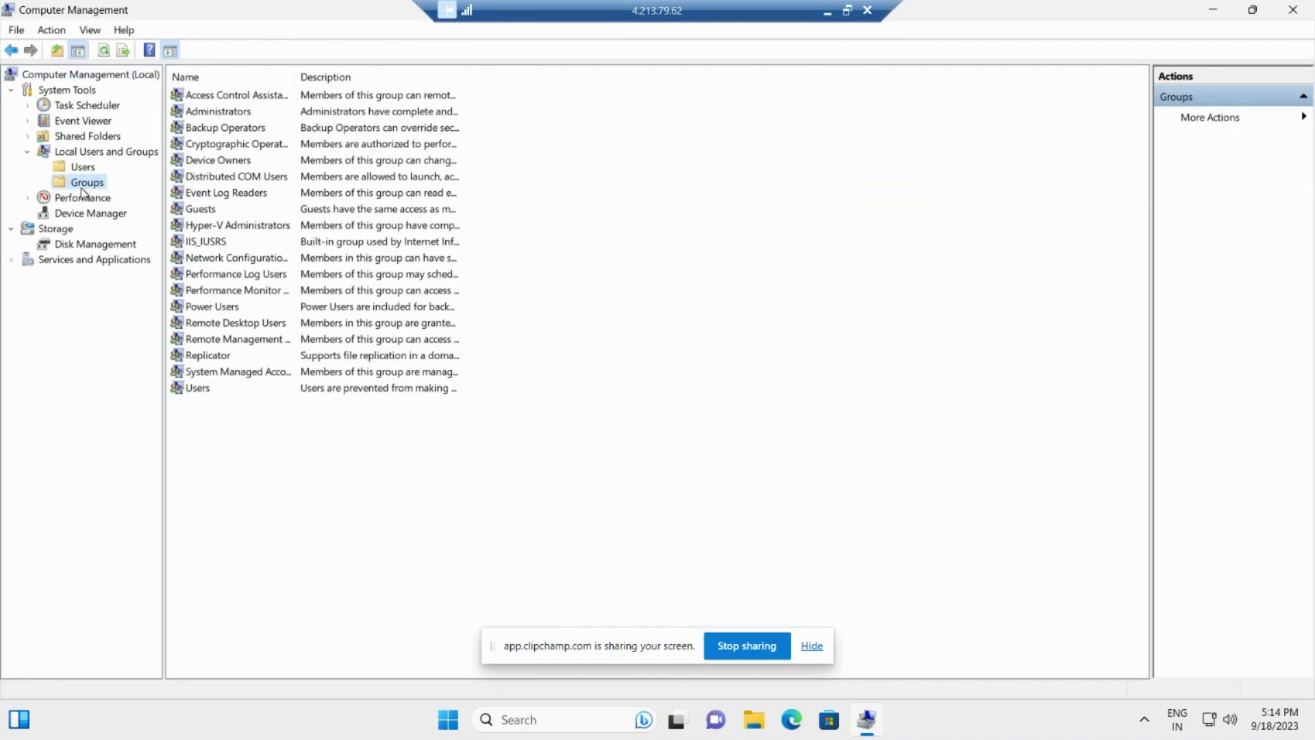
left_click(245, 328)
double_click(247, 331)
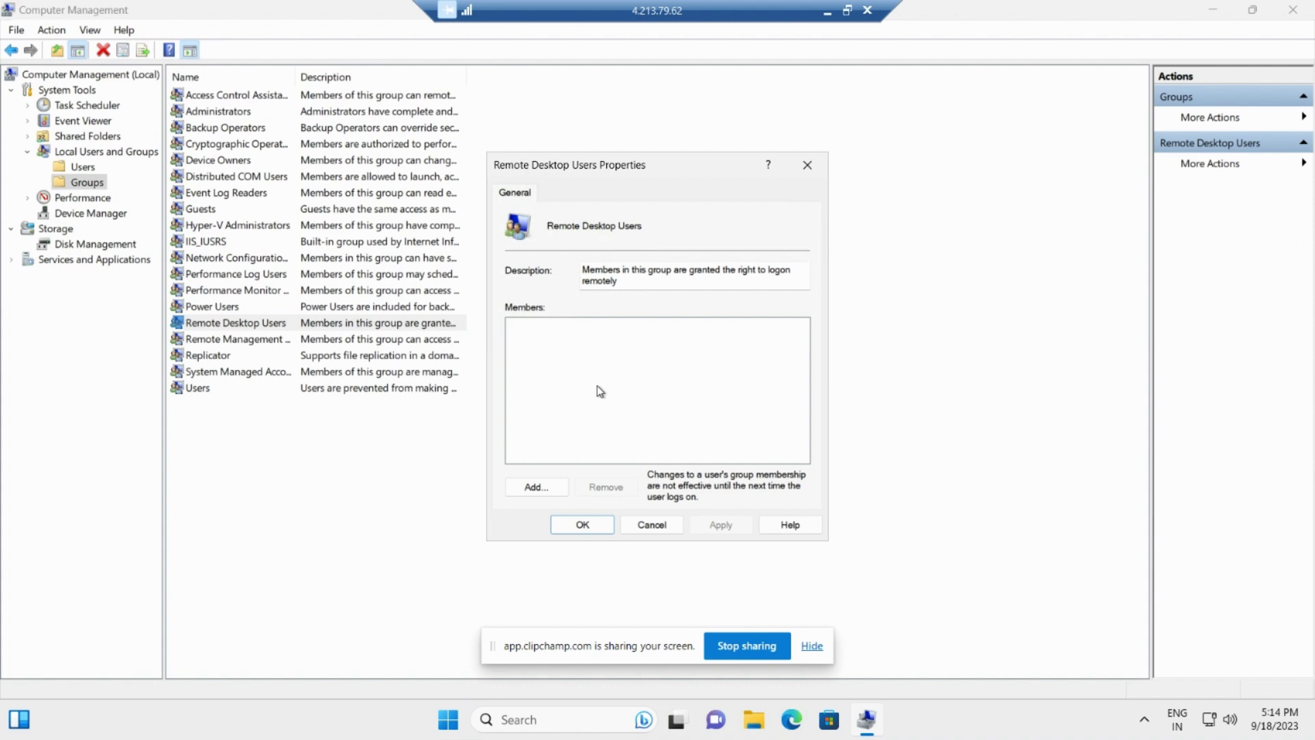
left_click(547, 488)
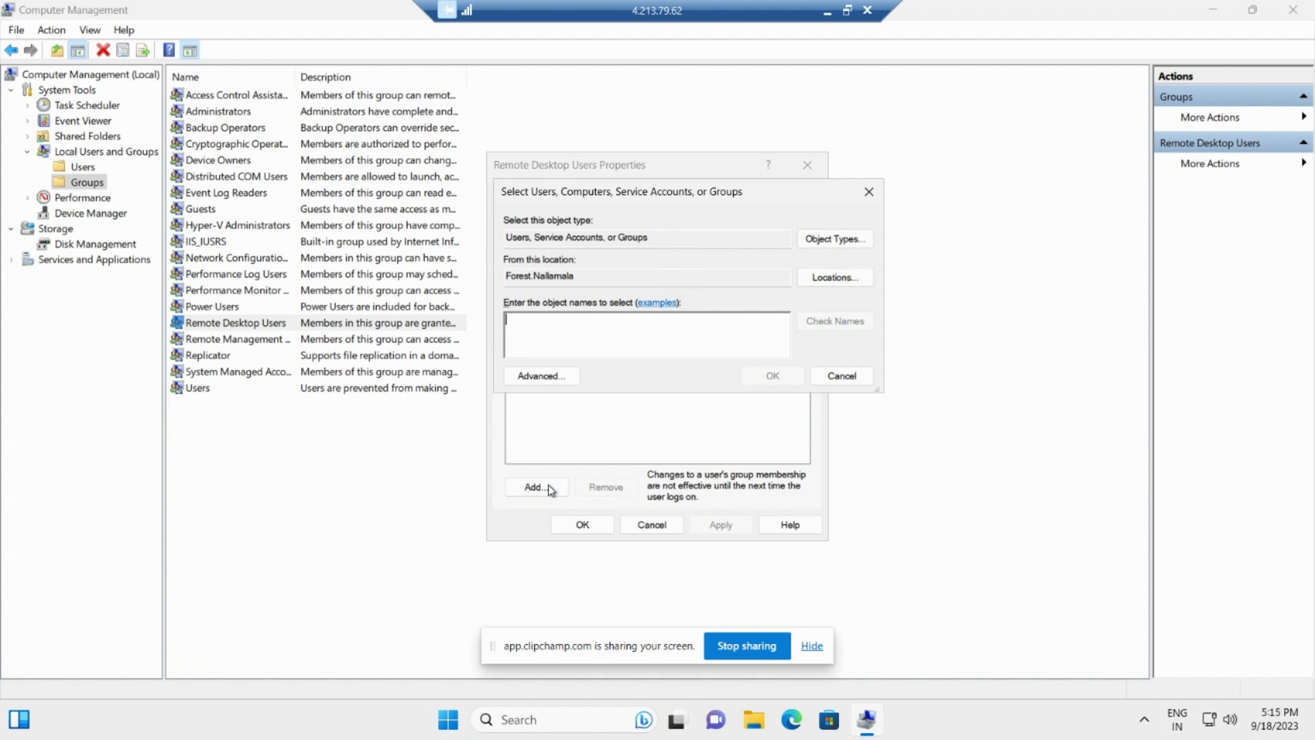
Step: Look up 'domain', add Domain Users to Remote Desktop Users, save, and close Computer Management
type("doa")
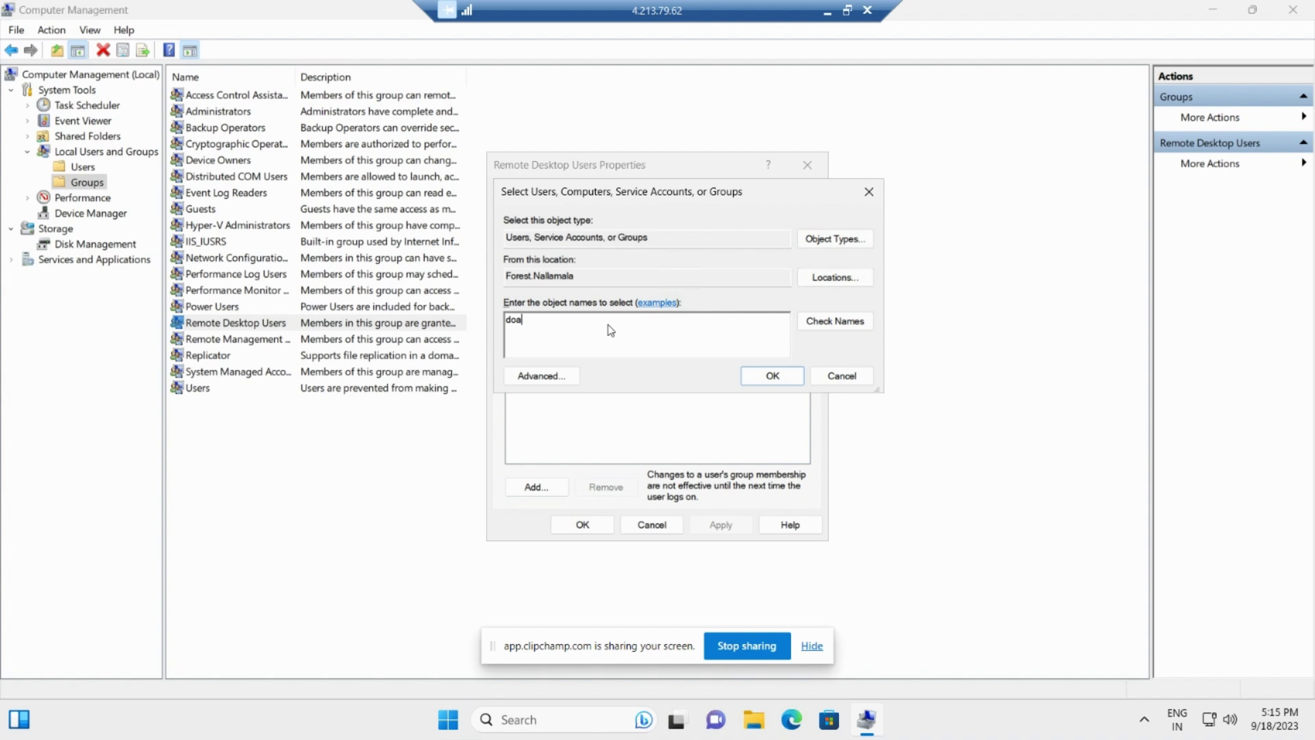
key("BackSpace")
type("main")
key("Return")
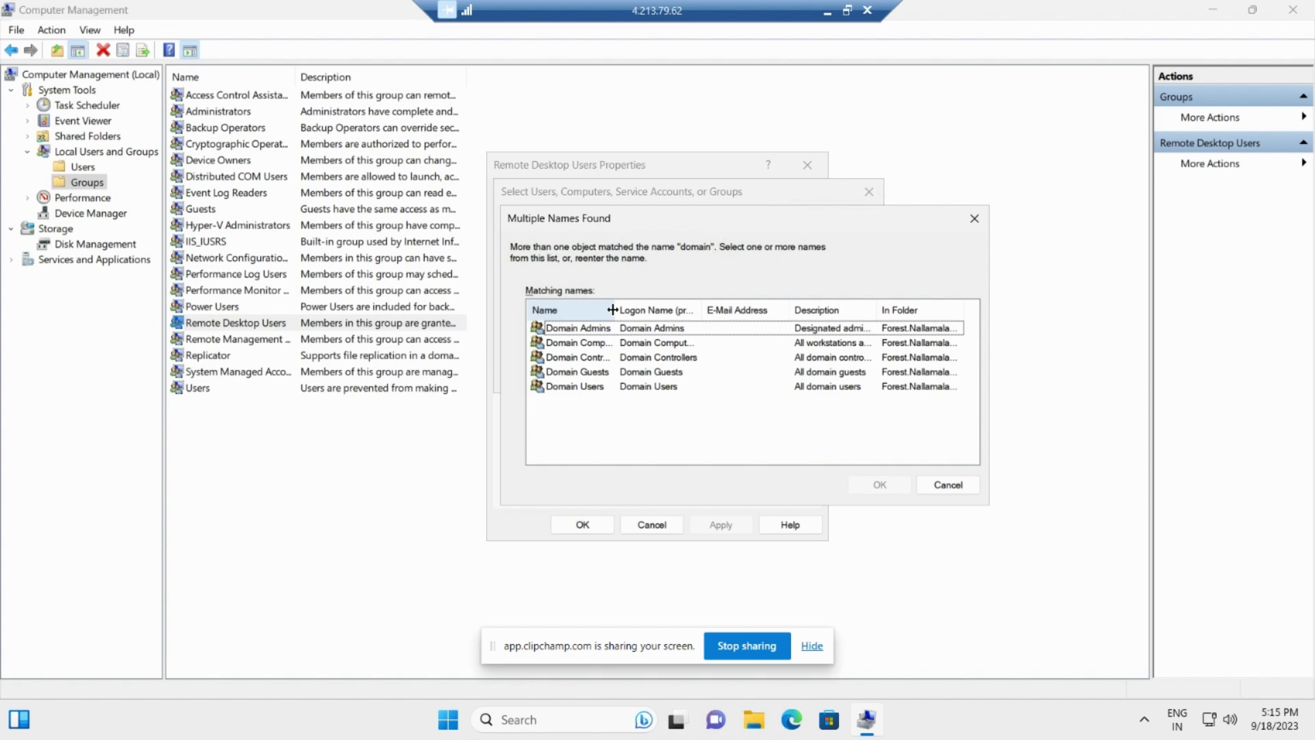
left_click_drag(613, 309, 648, 310)
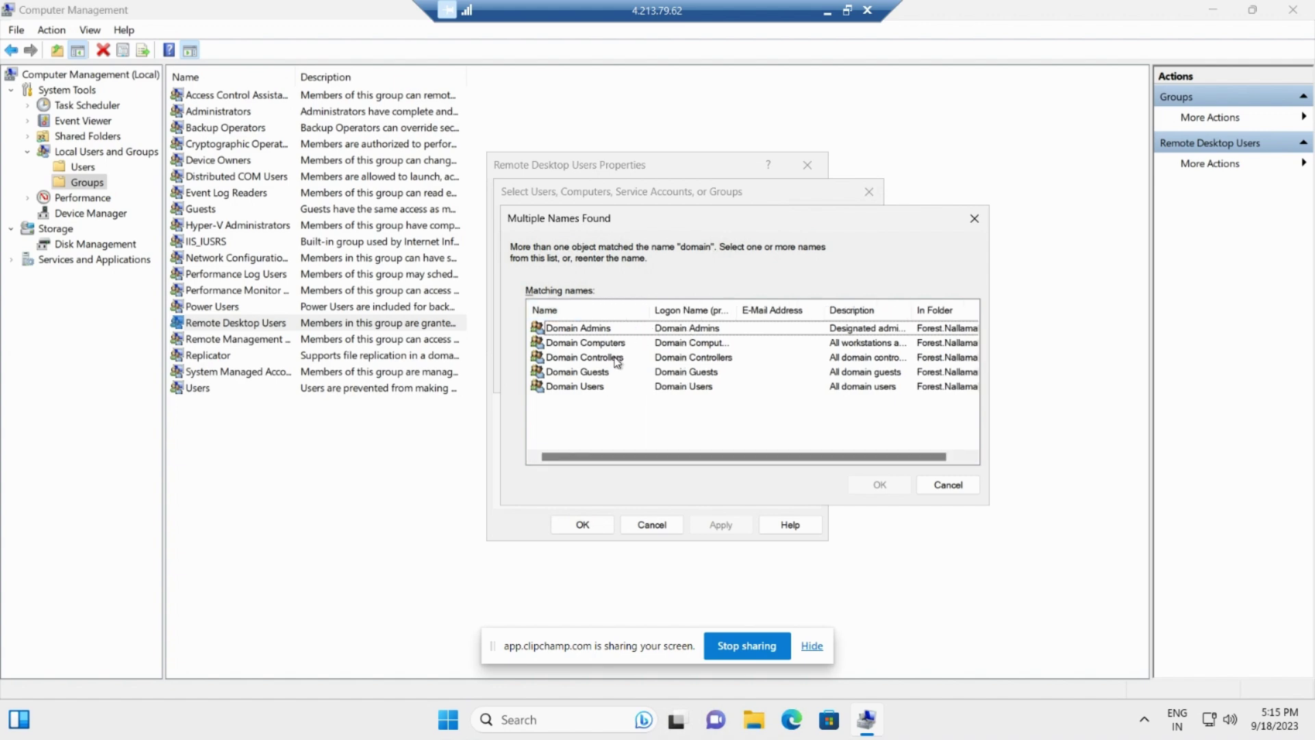
left_click(607, 388)
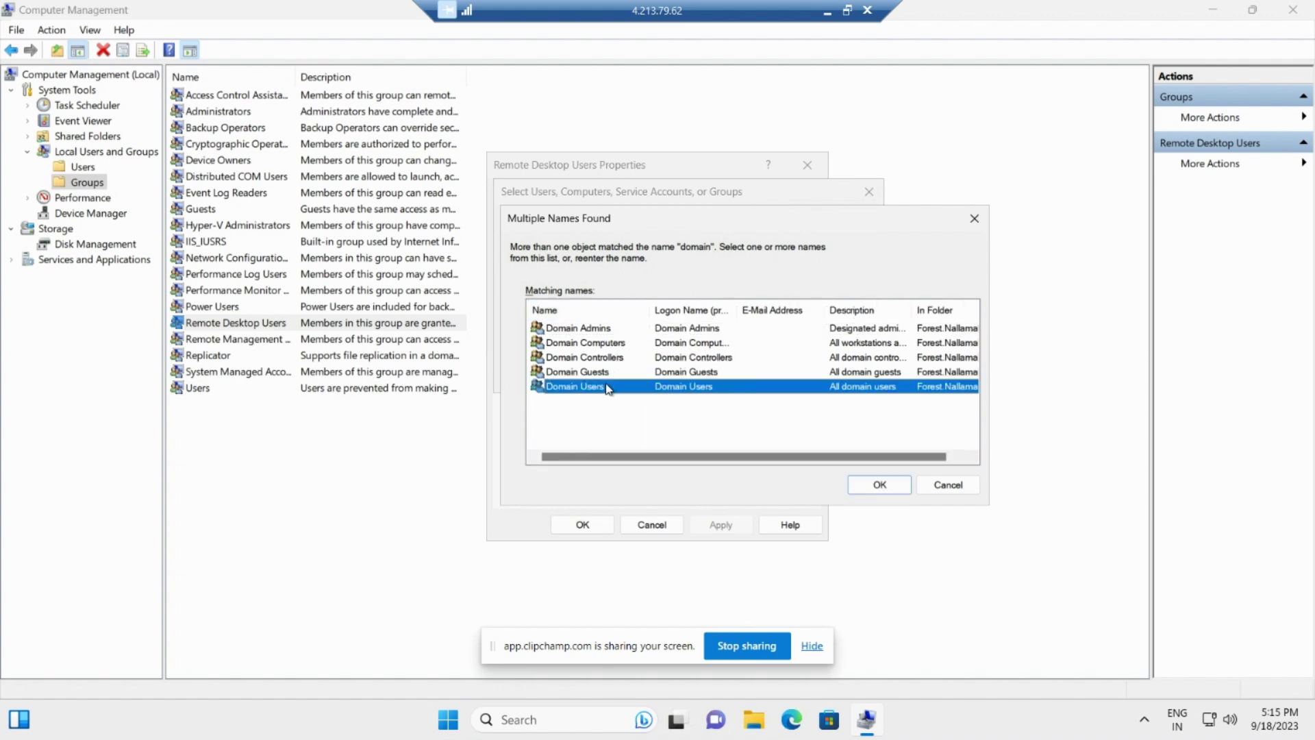
left_click(857, 485)
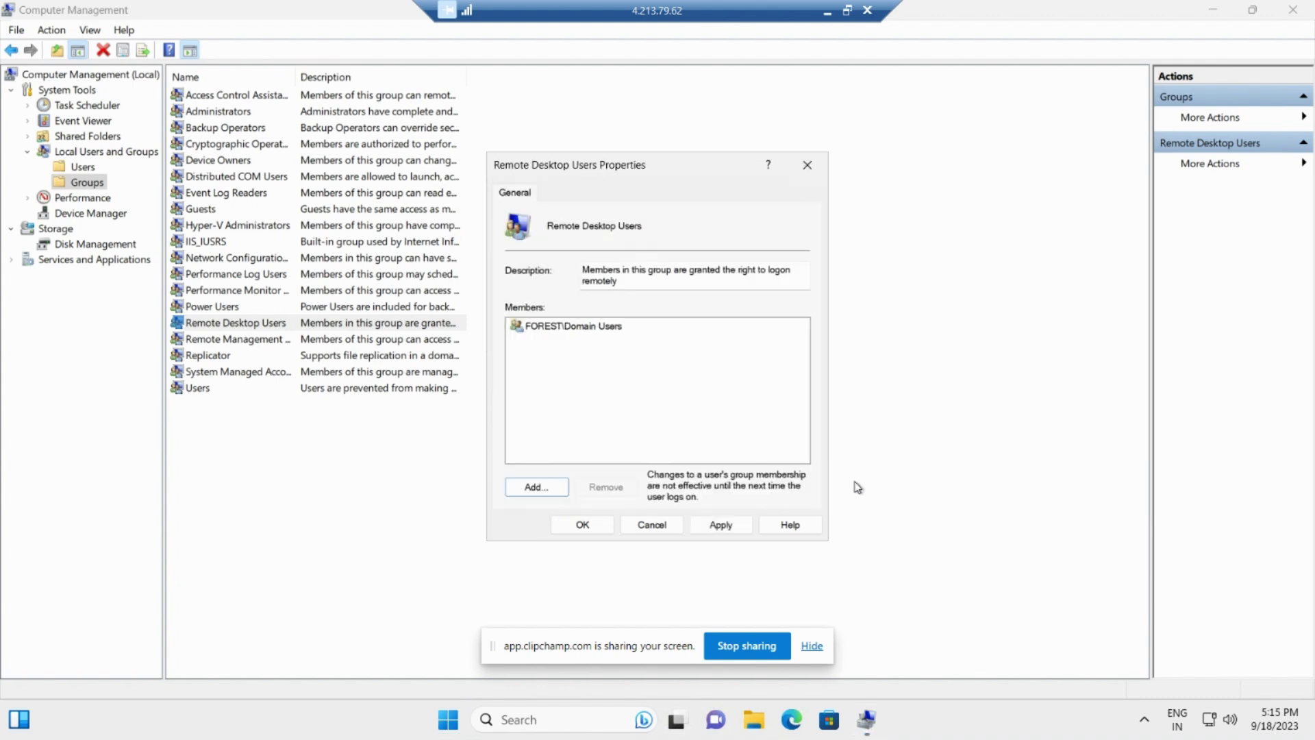
left_click(582, 523)
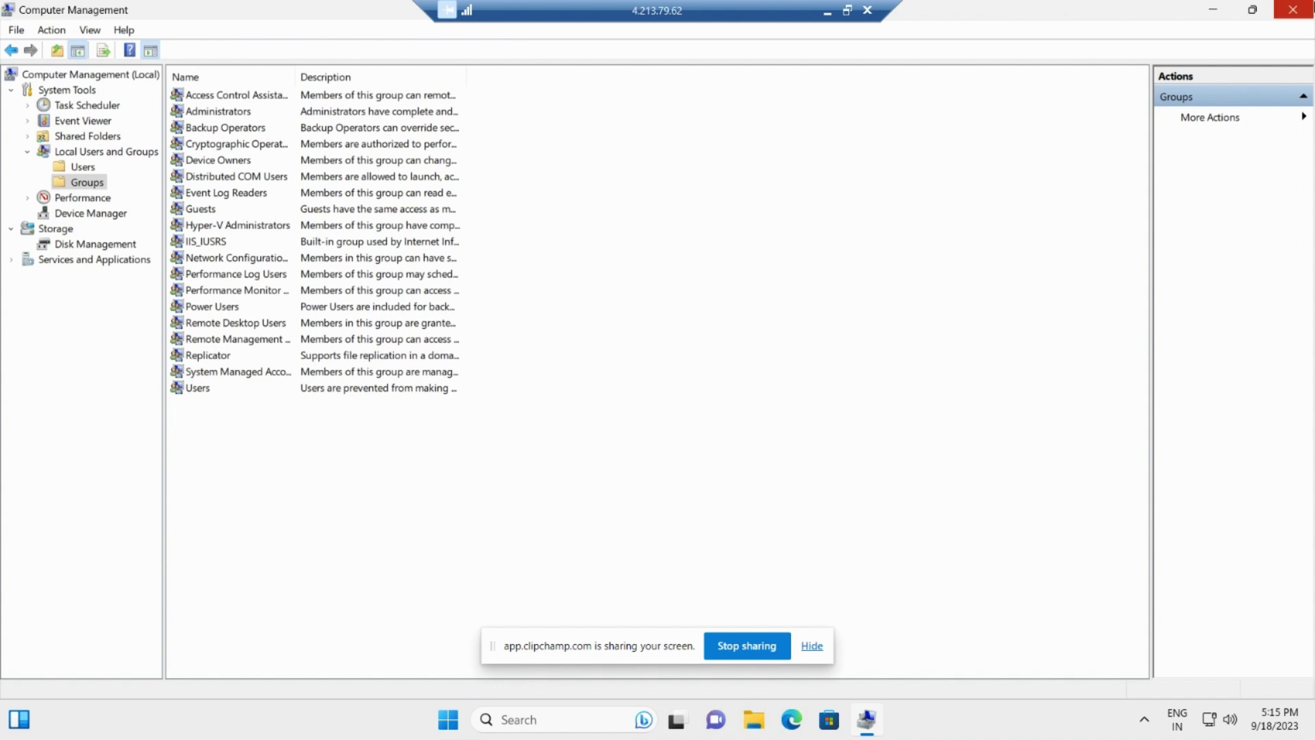
left_click(1292, 10)
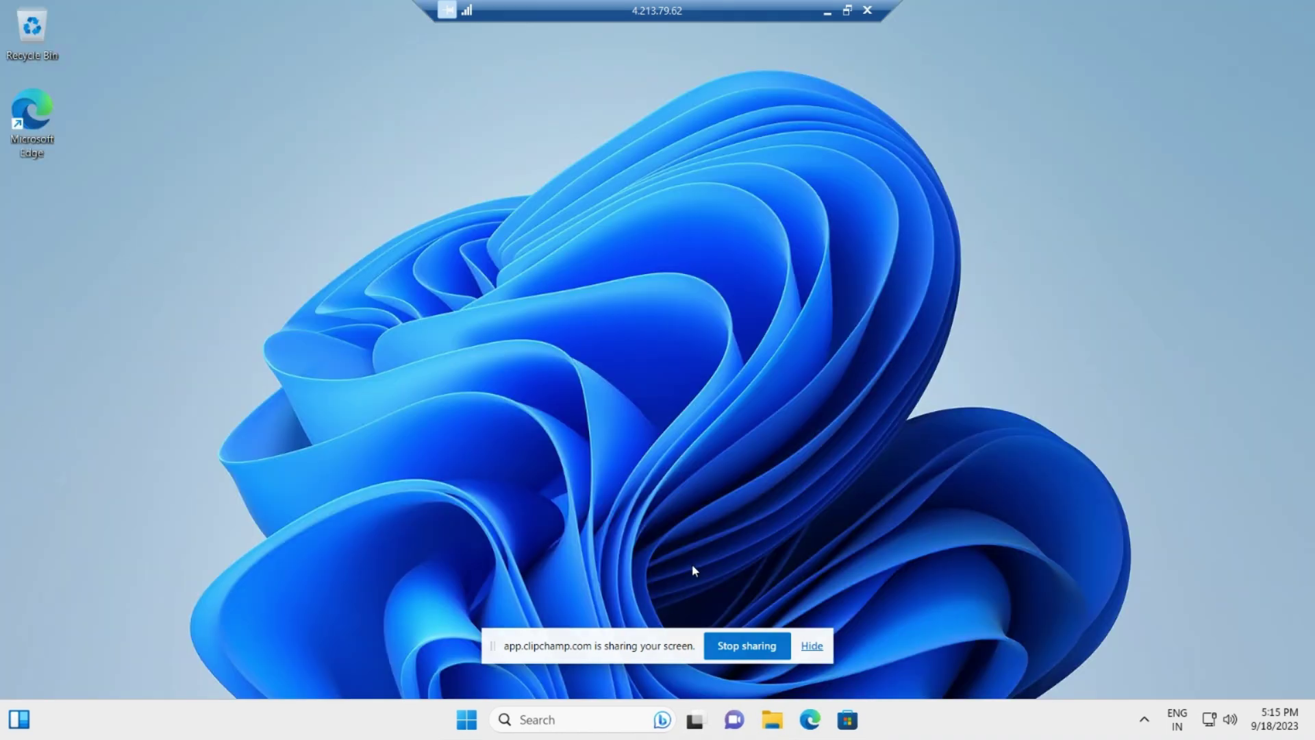
Step: Sign out of the remote Windows 11 session from the Start menu account options
left_click(468, 733)
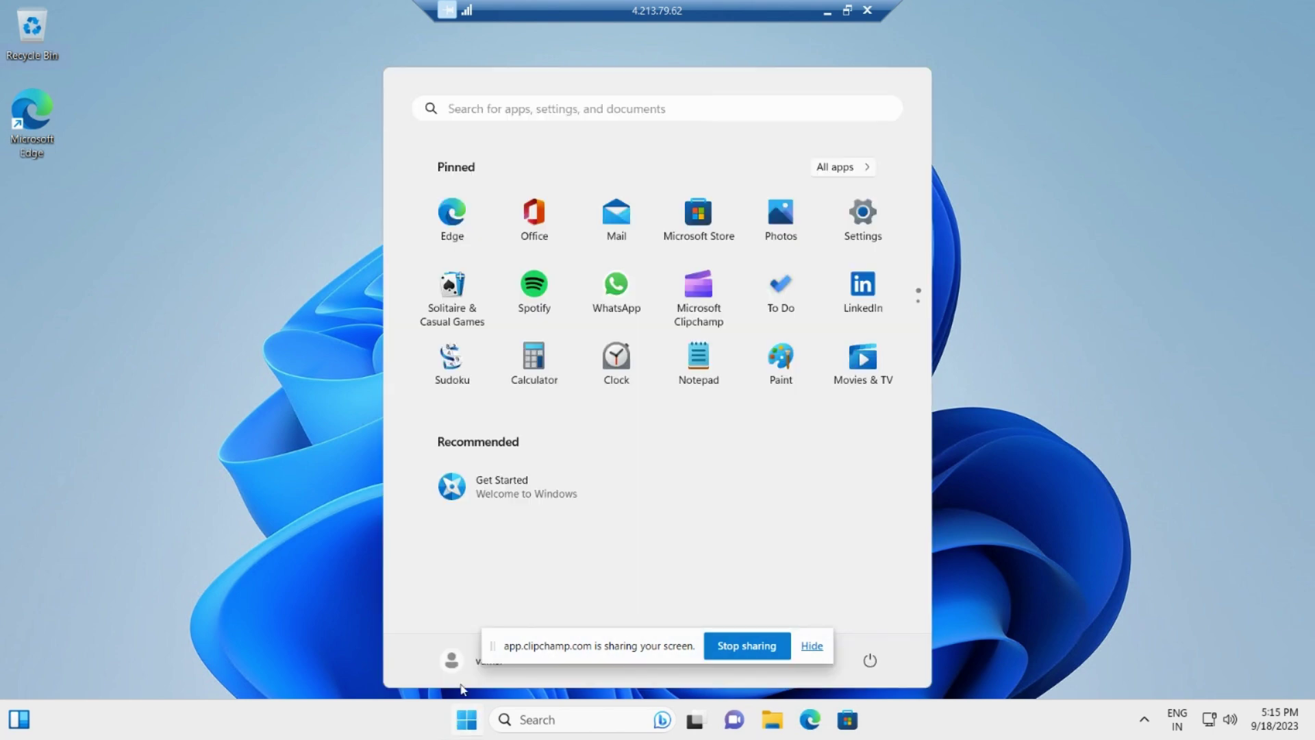
left_click(454, 664)
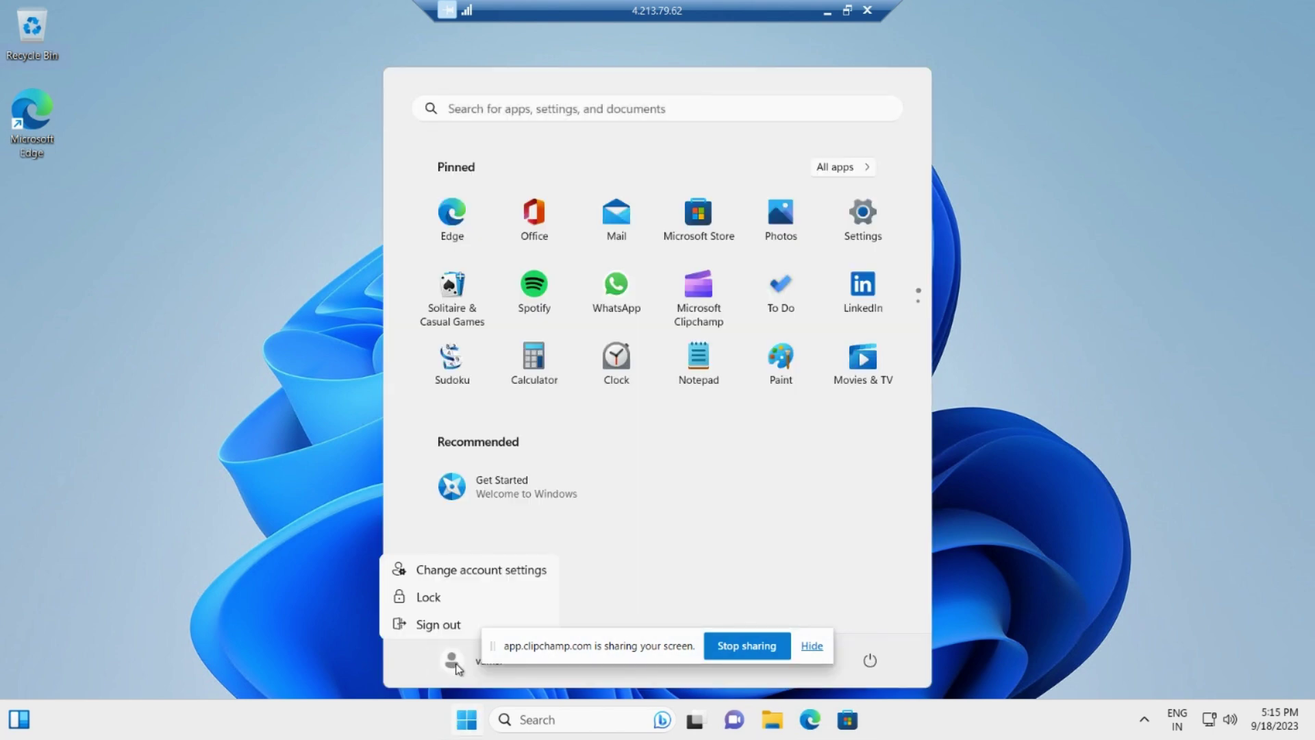
left_click(438, 624)
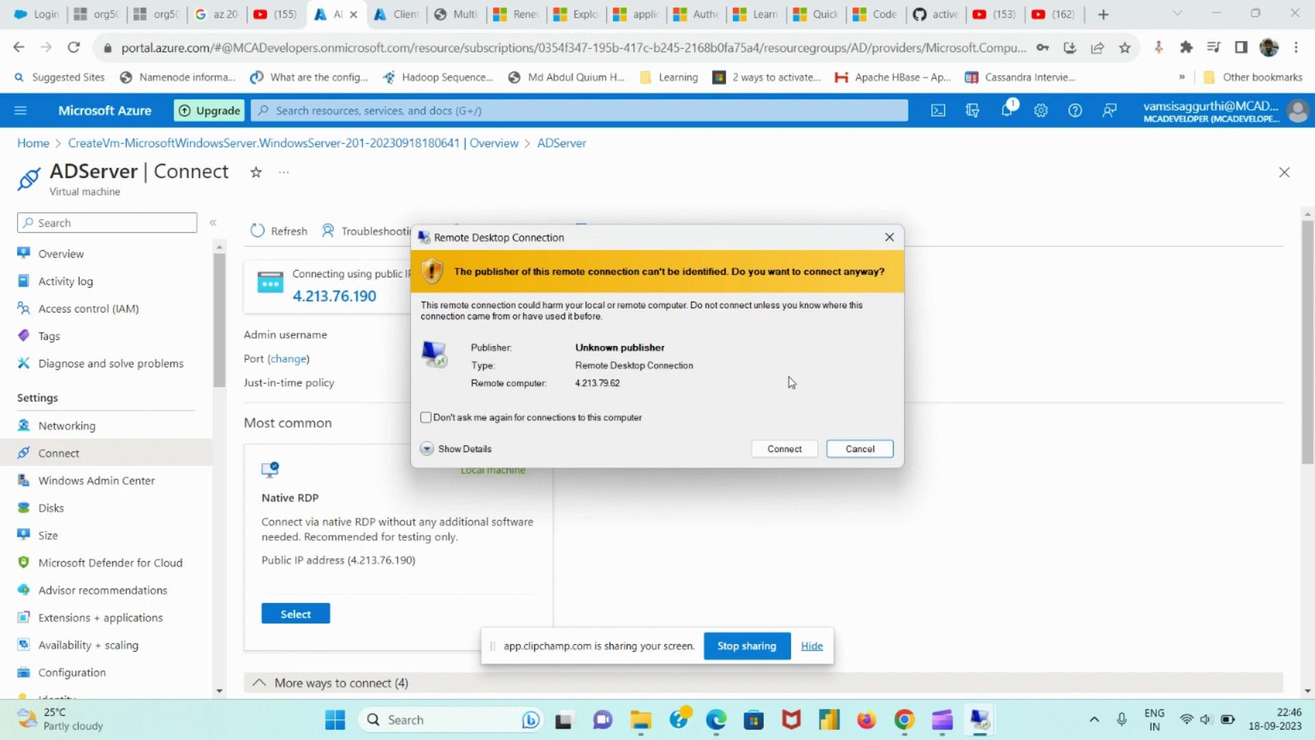
Step: Connect as a different account, prefixing the user name with forest\, and accept the certificate
left_click(783, 450)
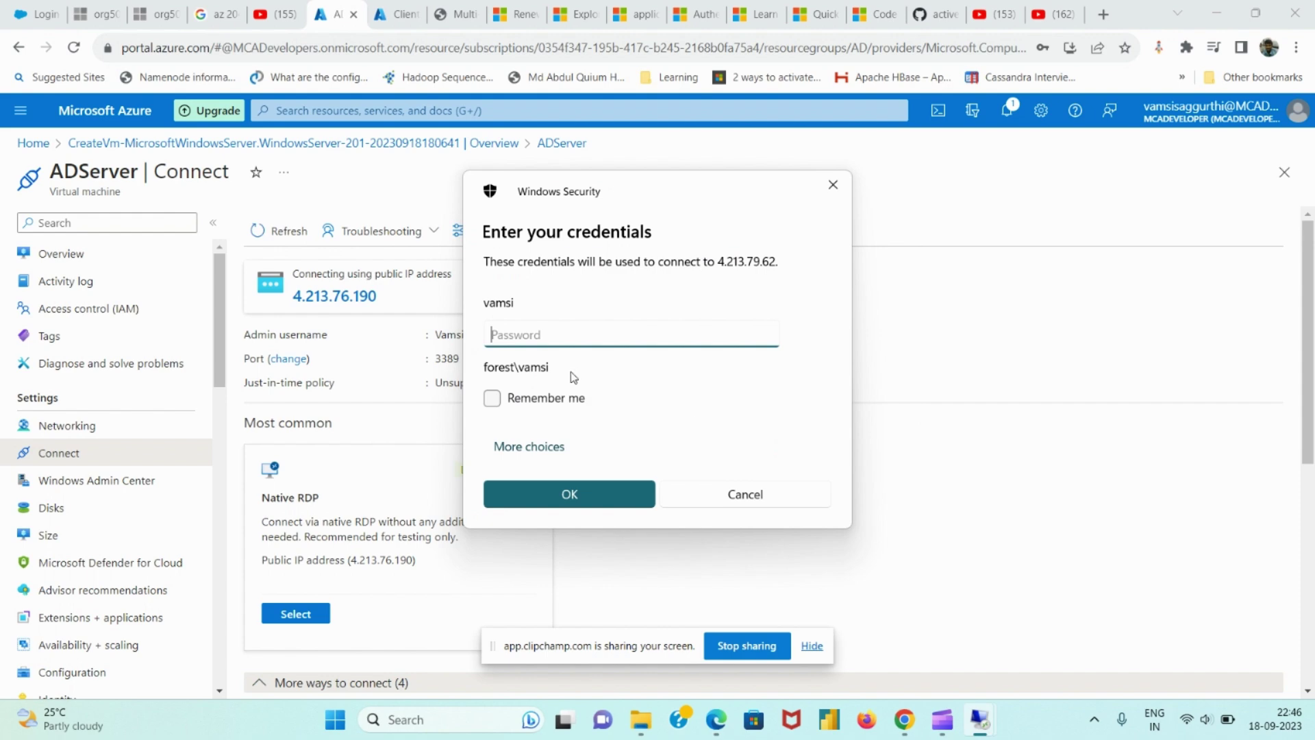
left_click(528, 443)
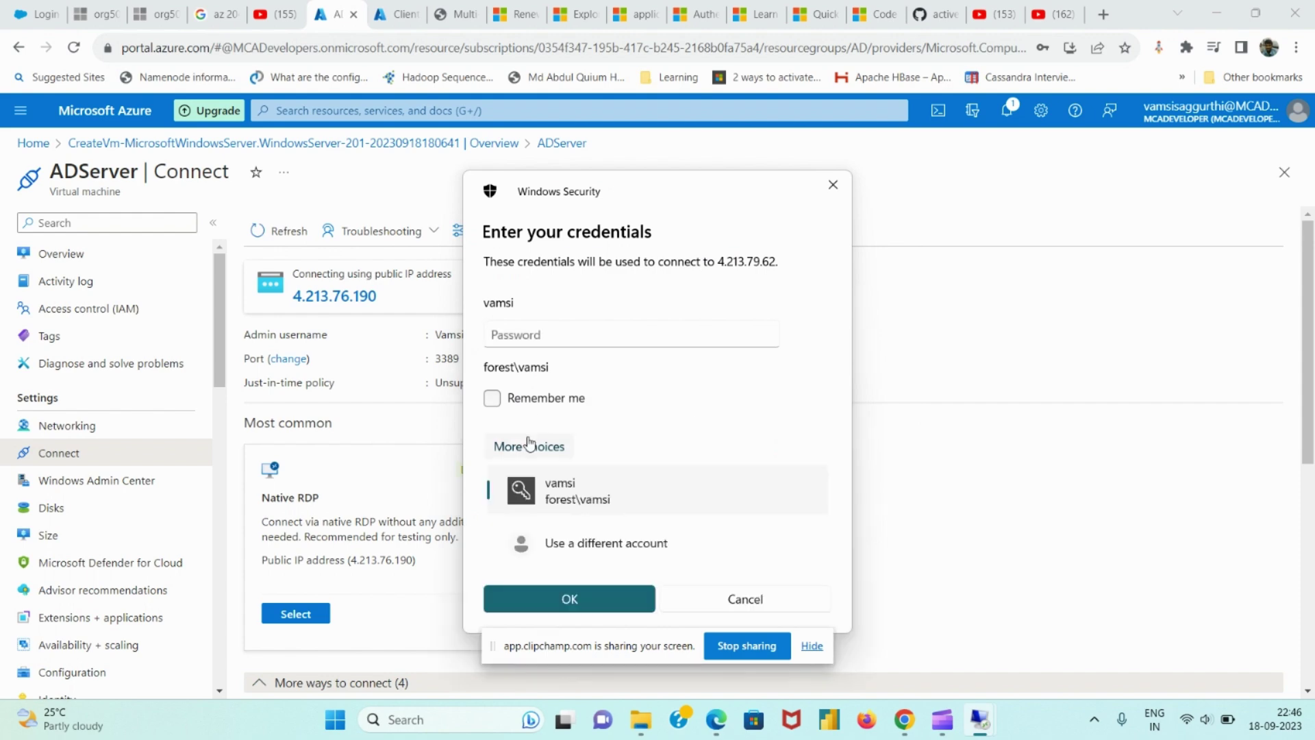
left_click(613, 540)
type("stharun")
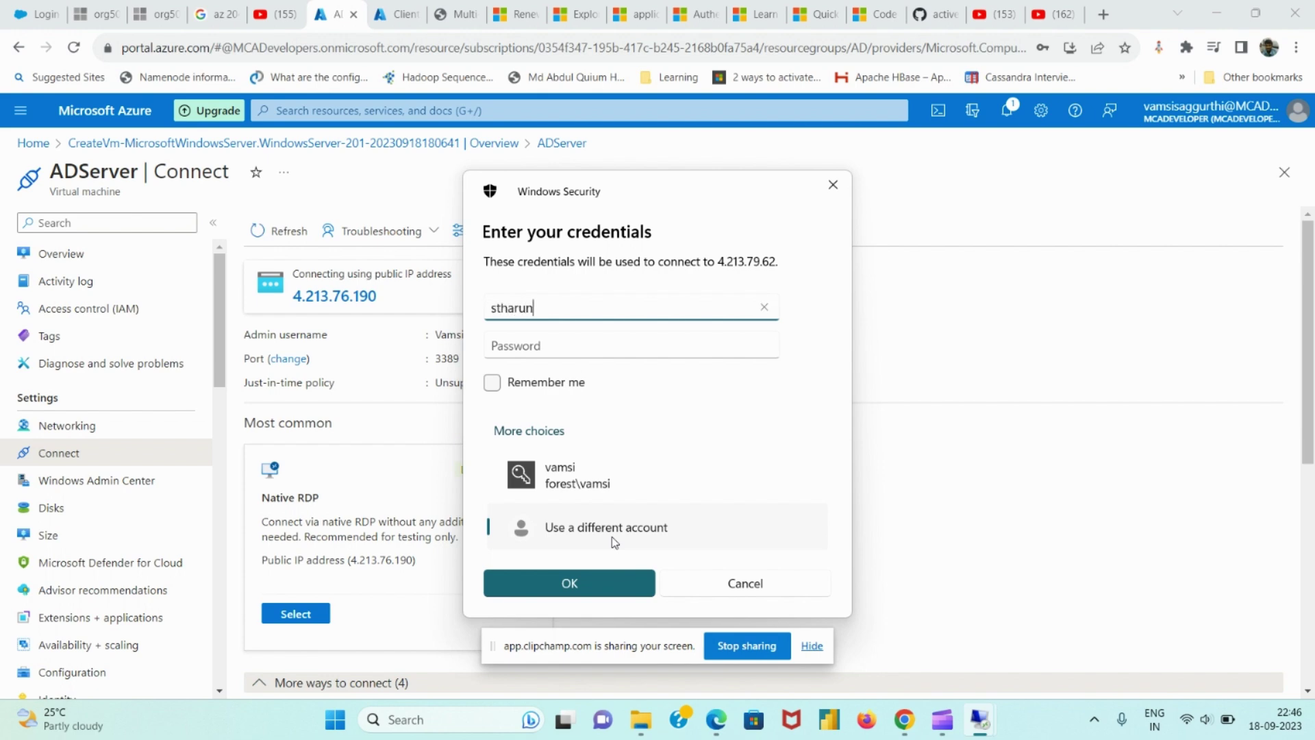
key("Tab")
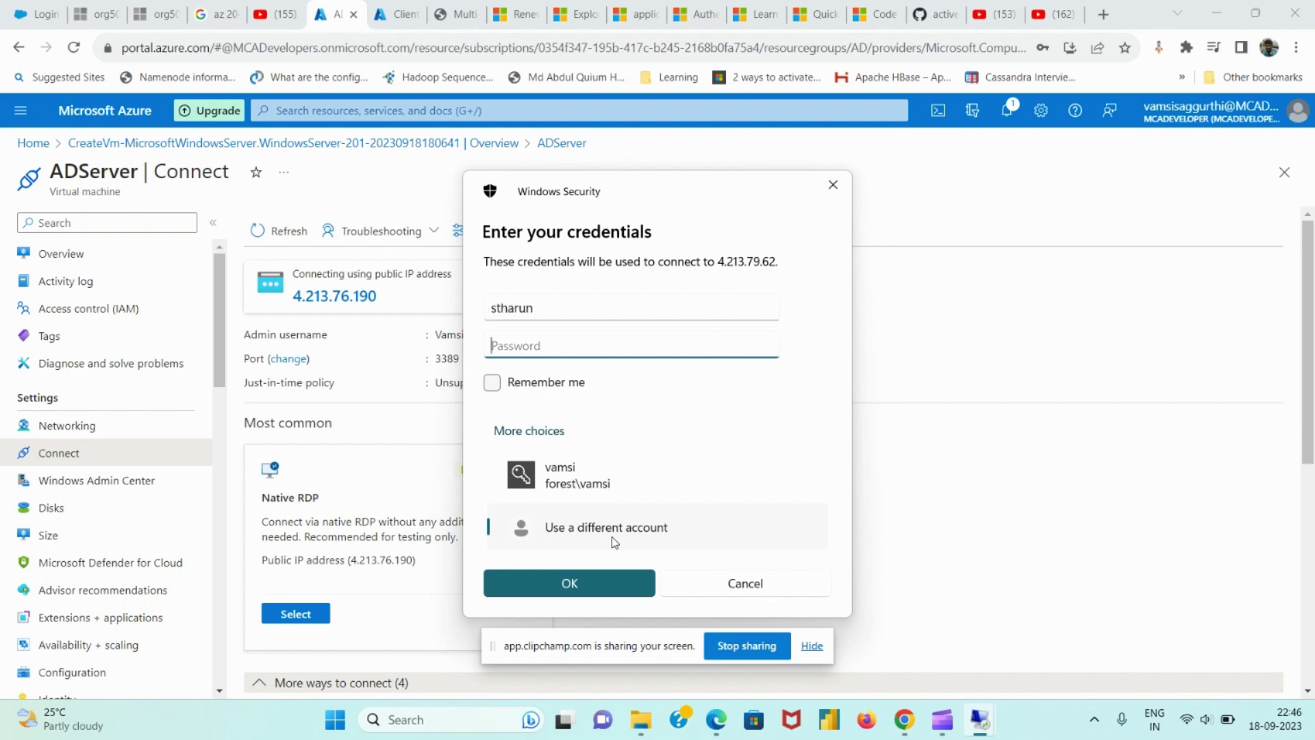
type("************")
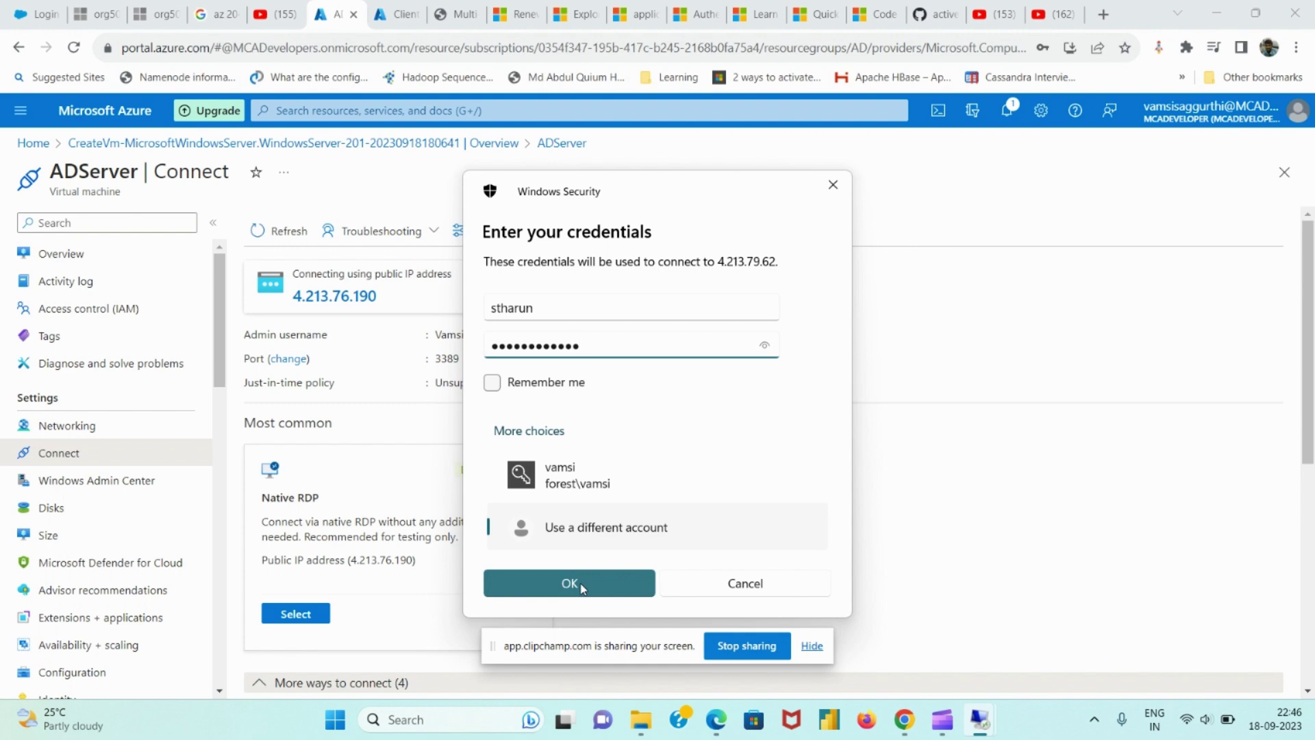
double_click(489, 309)
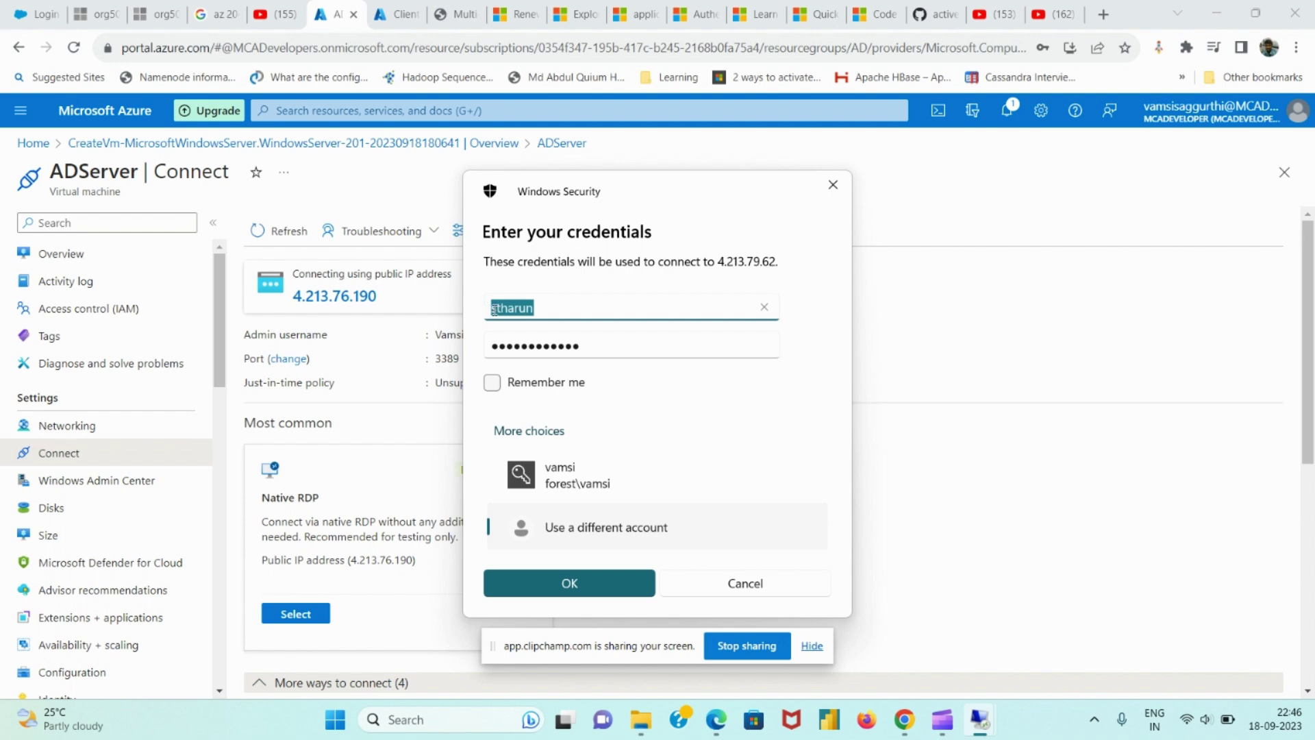
left_click(494, 310)
type("forest\\")
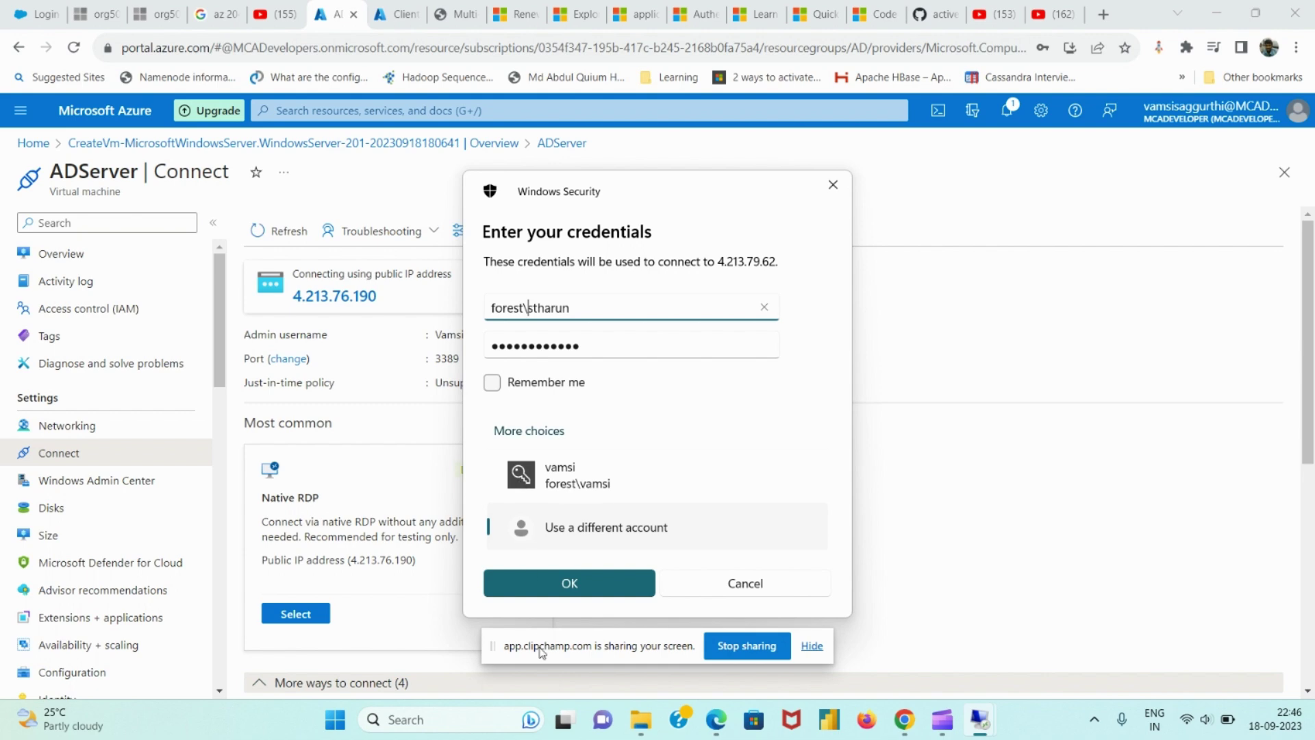
left_click(575, 583)
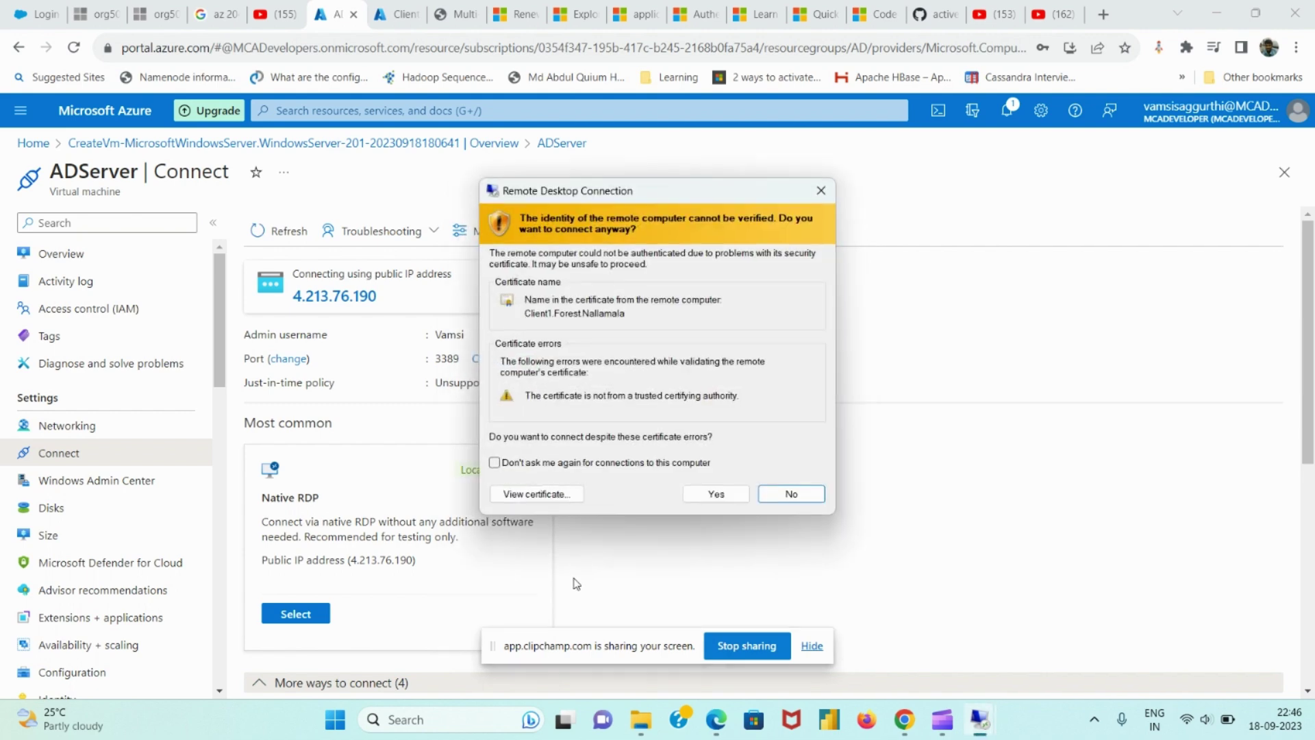
left_click(716, 494)
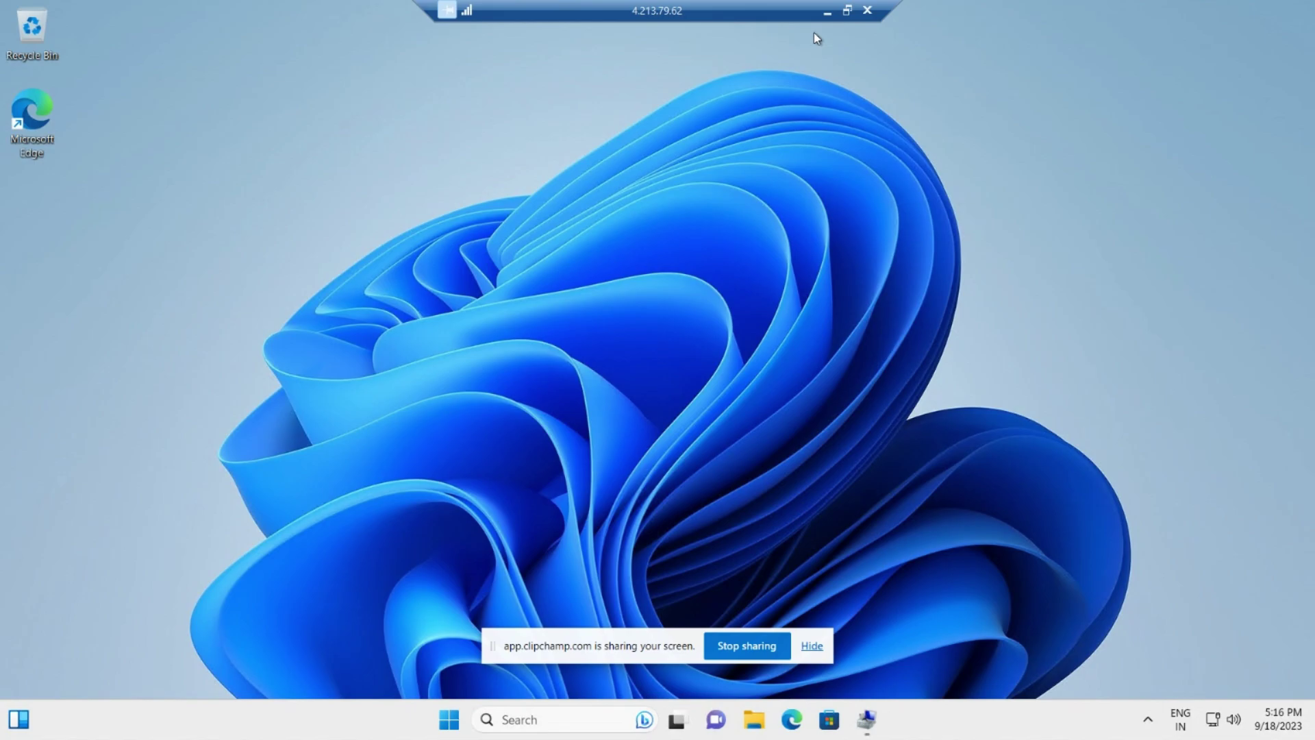
Step: Switch from the current session back to the ADServer remote session
left_click(824, 12)
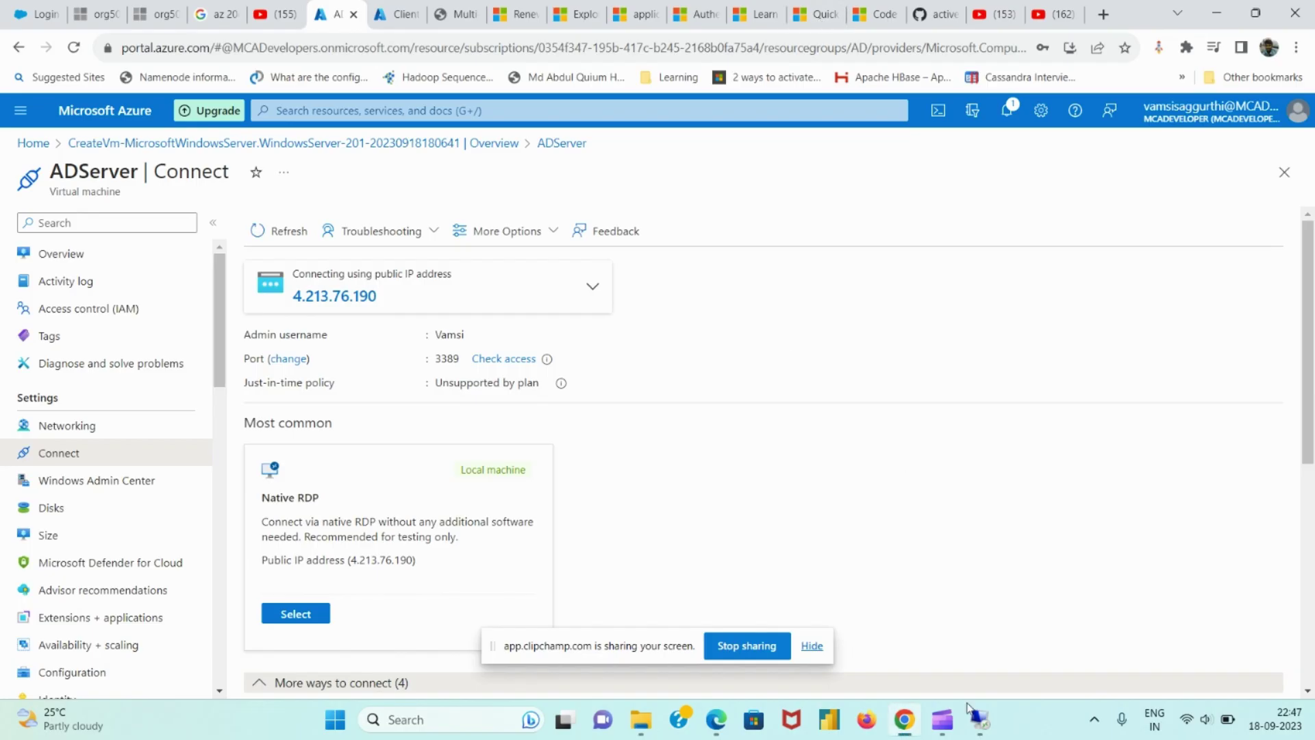
mouse_move(980, 719)
left_click(951, 652)
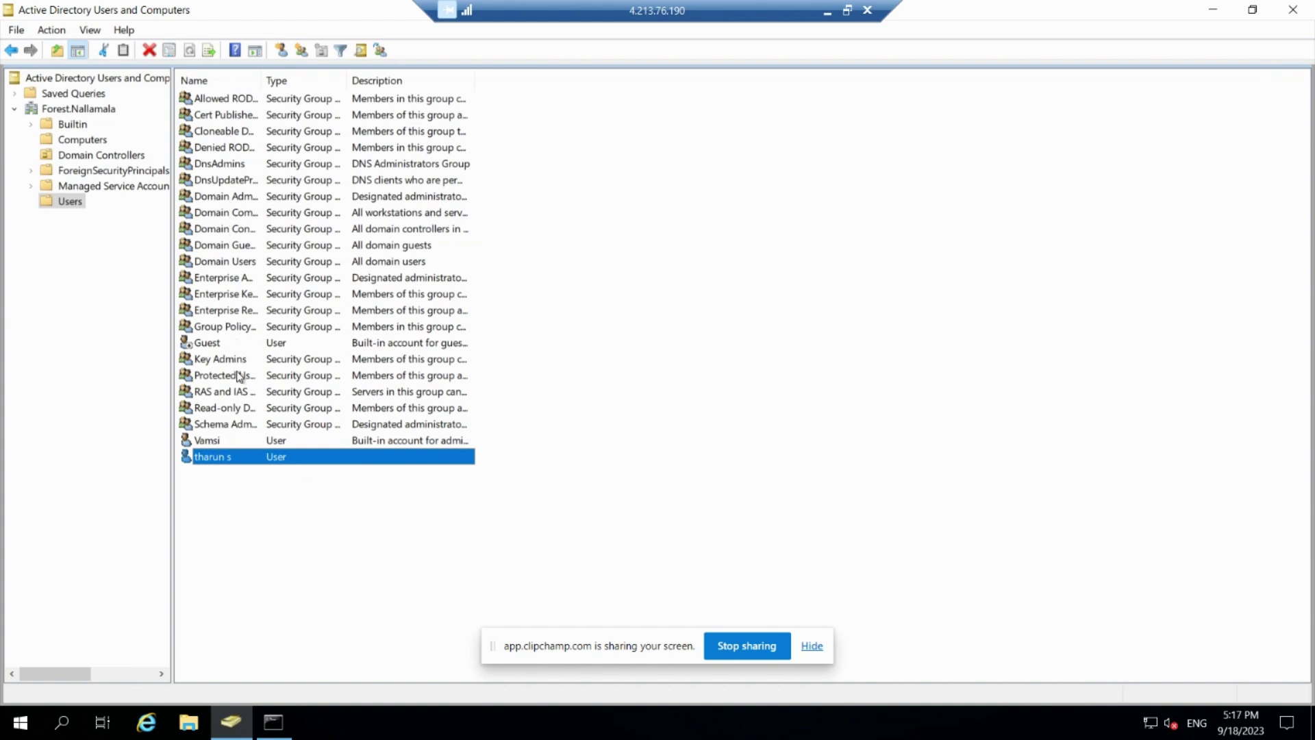
Step: Create a new group named officers in the Users container via New > Group
right_click(287, 522)
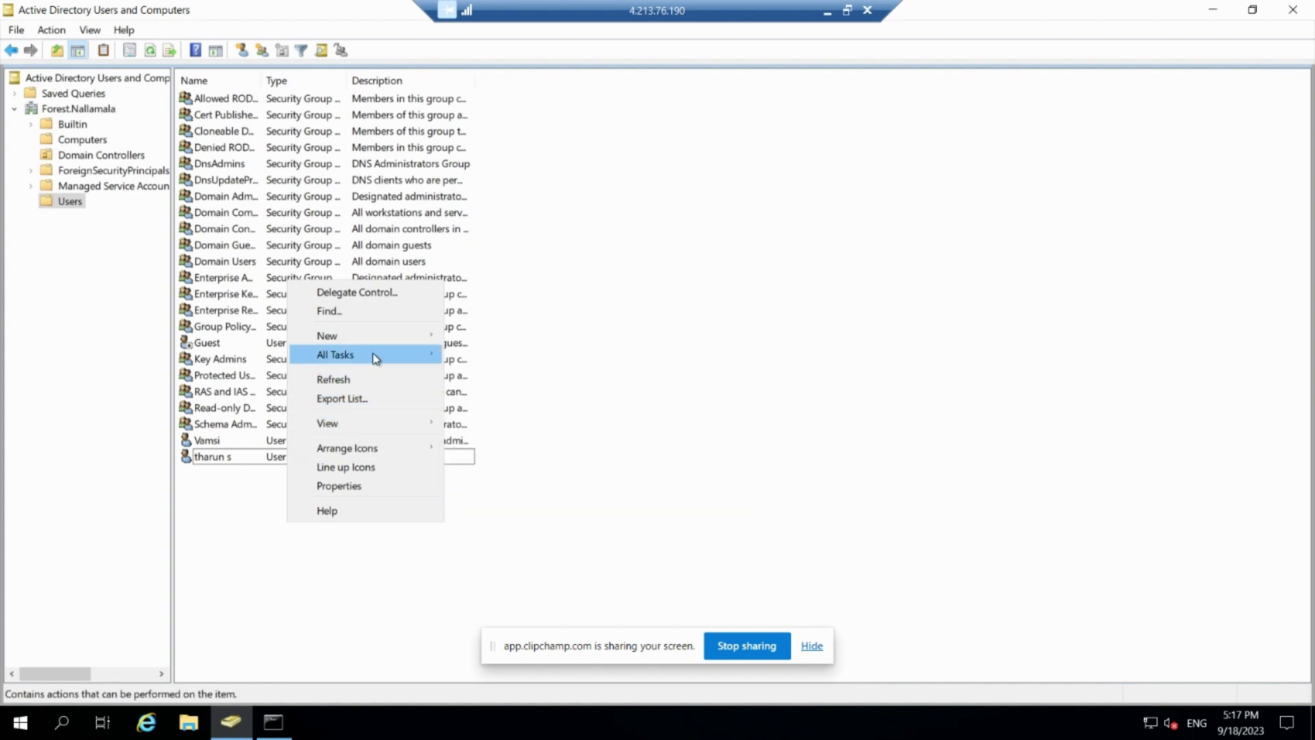
mouse_move(377, 350)
mouse_move(419, 337)
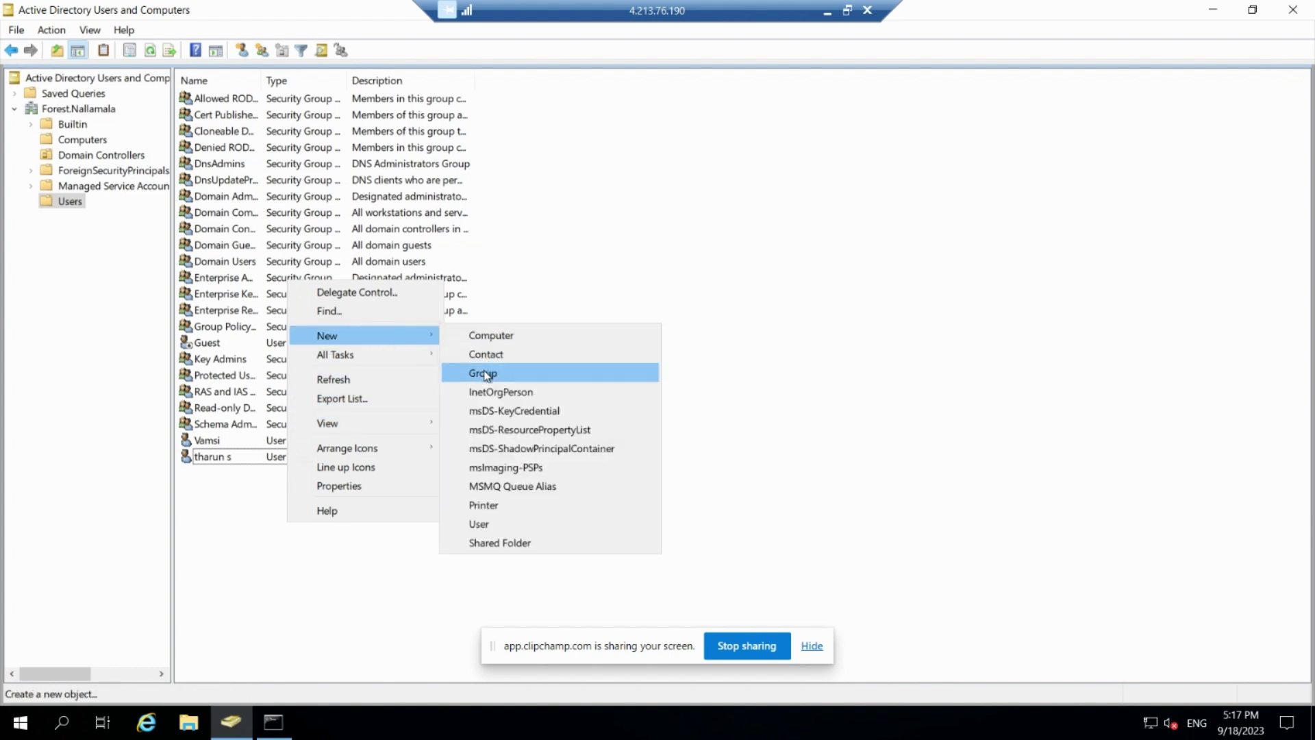
left_click(229, 554)
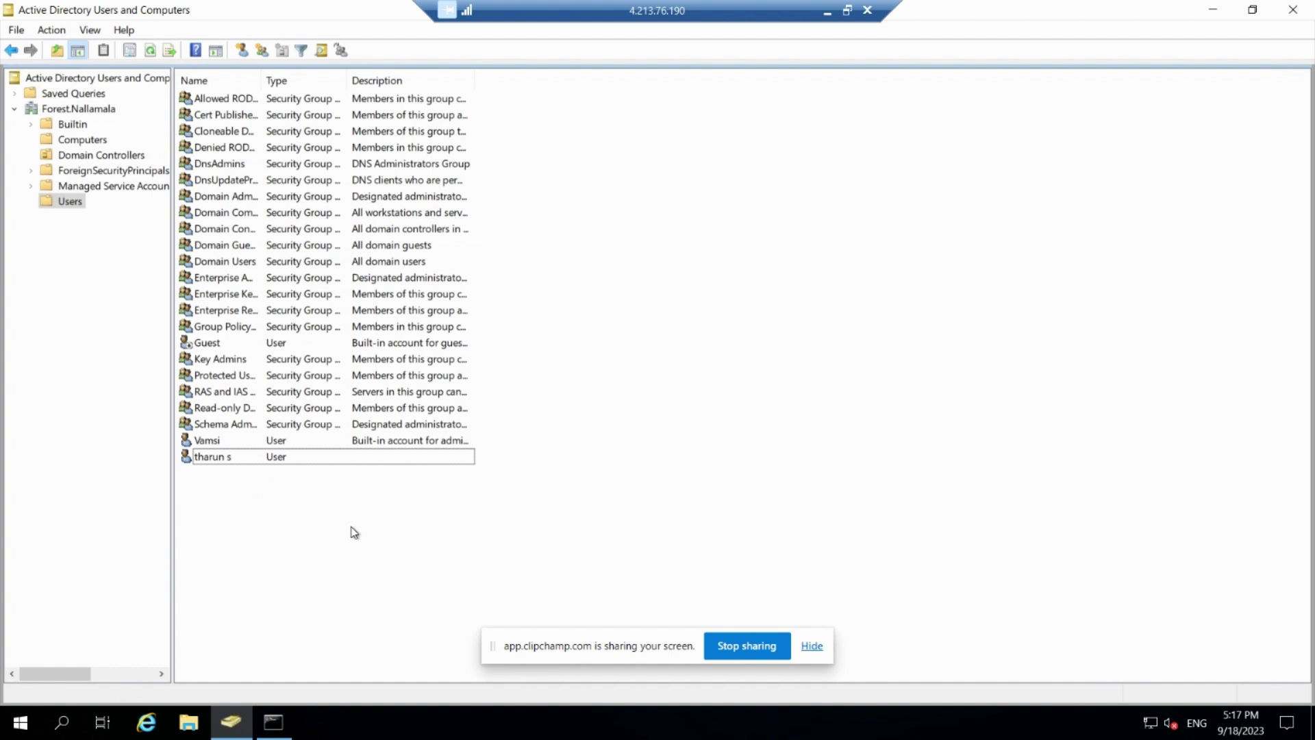
right_click(231, 476)
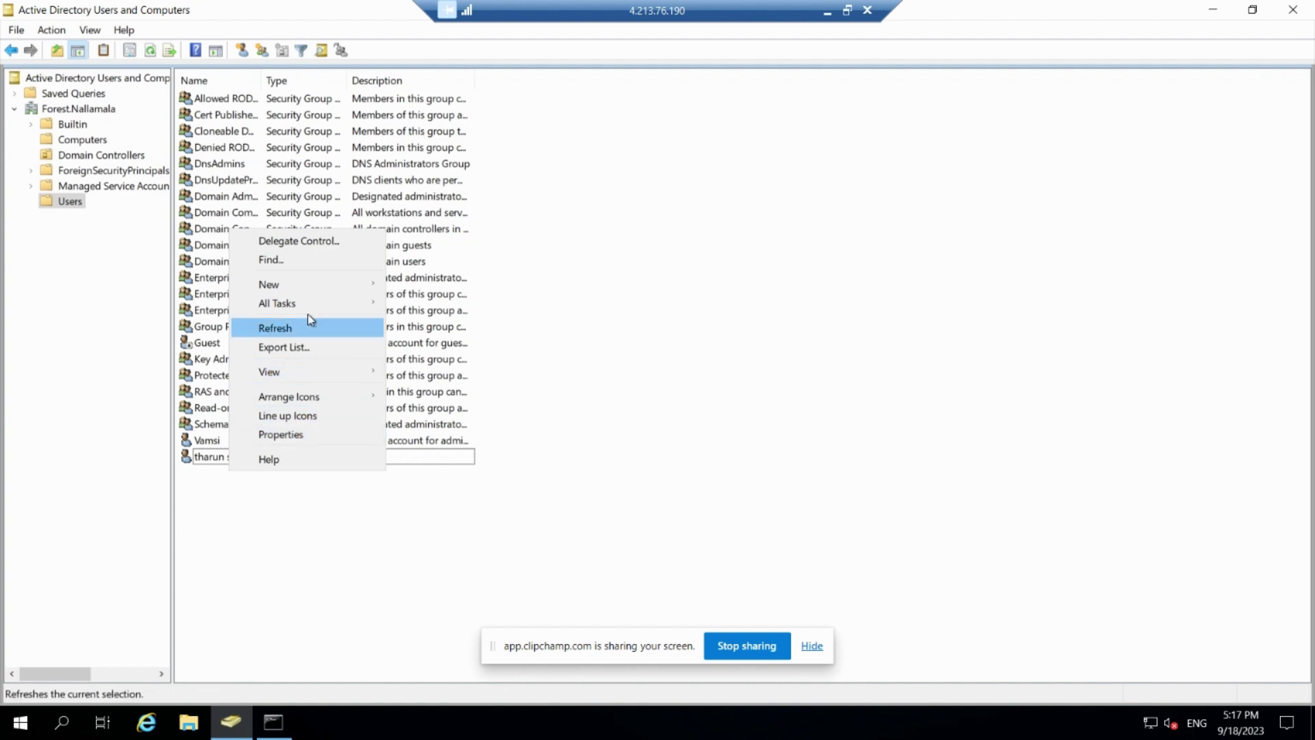
mouse_move(311, 276)
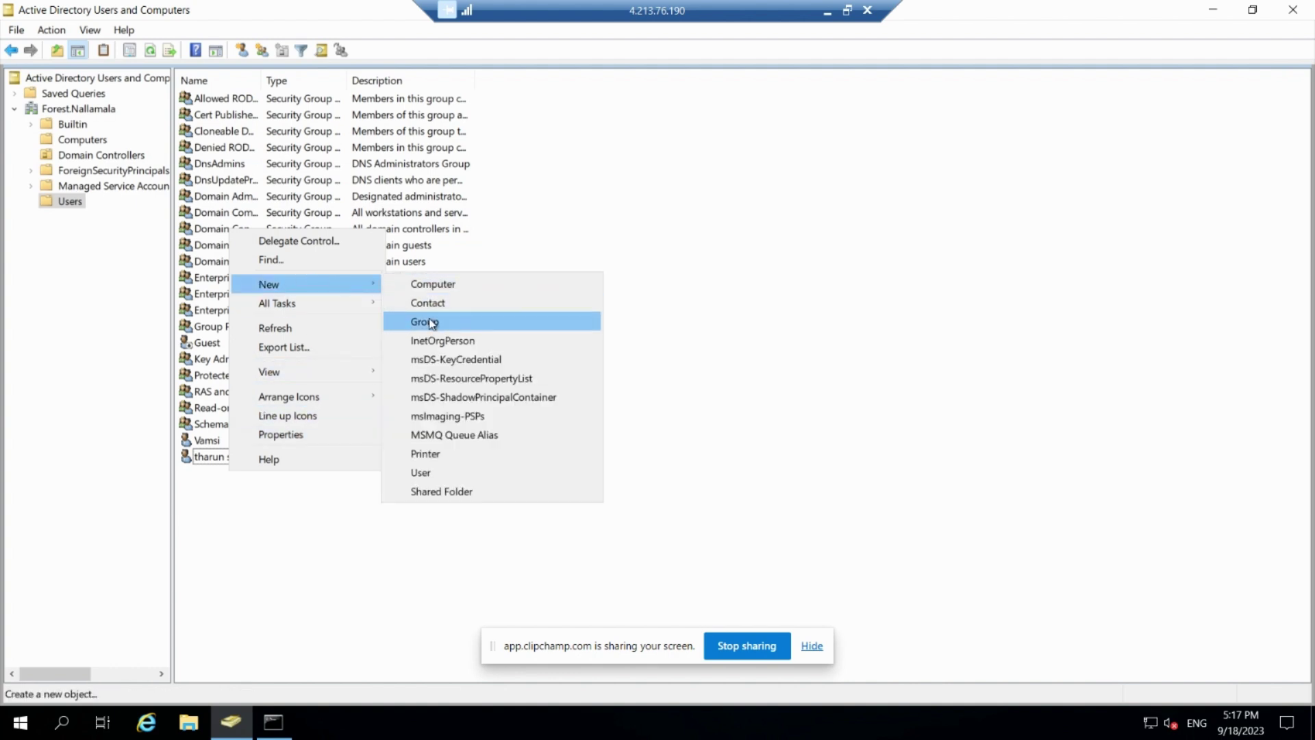
left_click(430, 320)
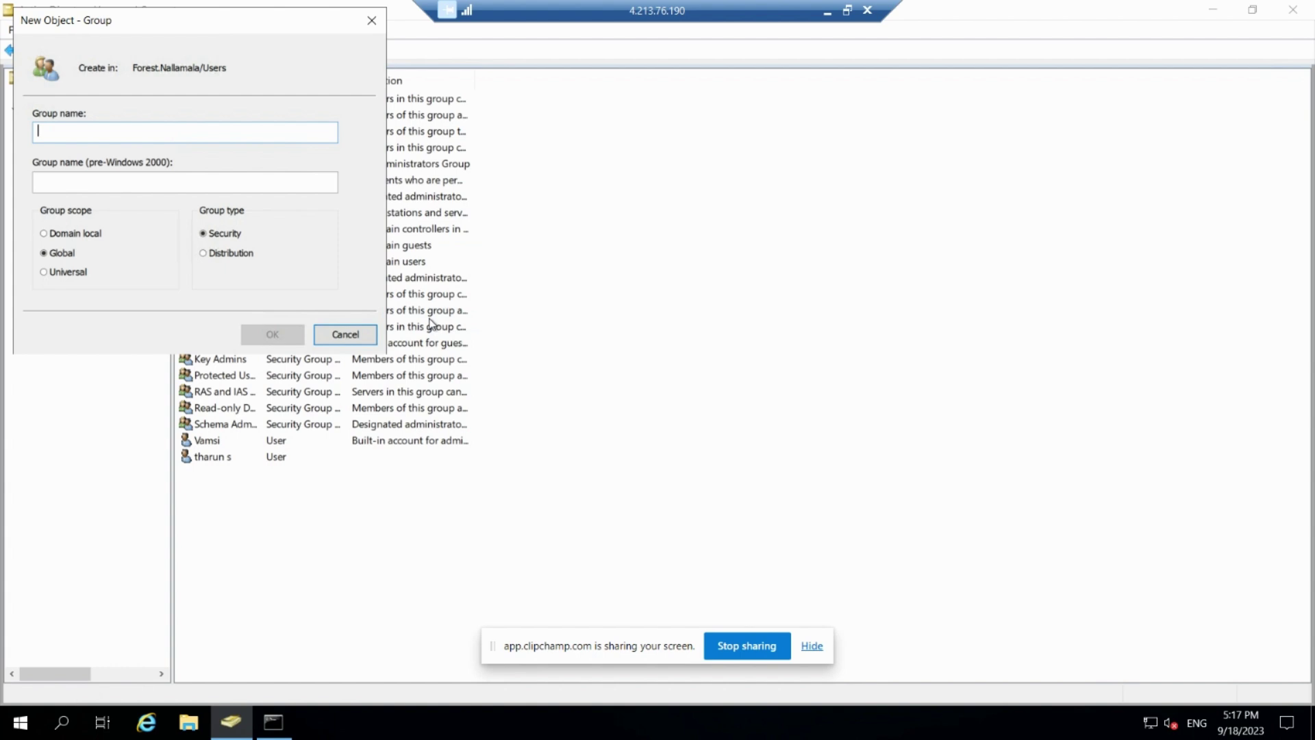
type("officers")
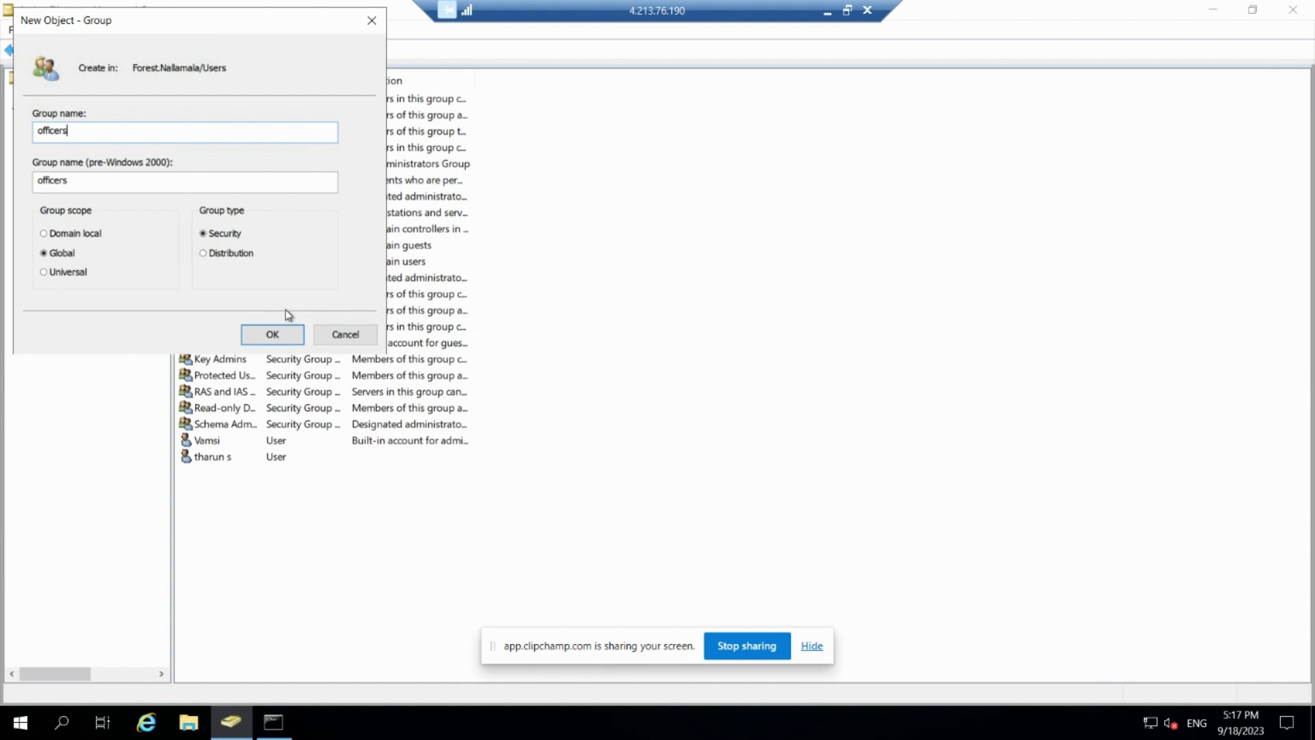
left_click(287, 336)
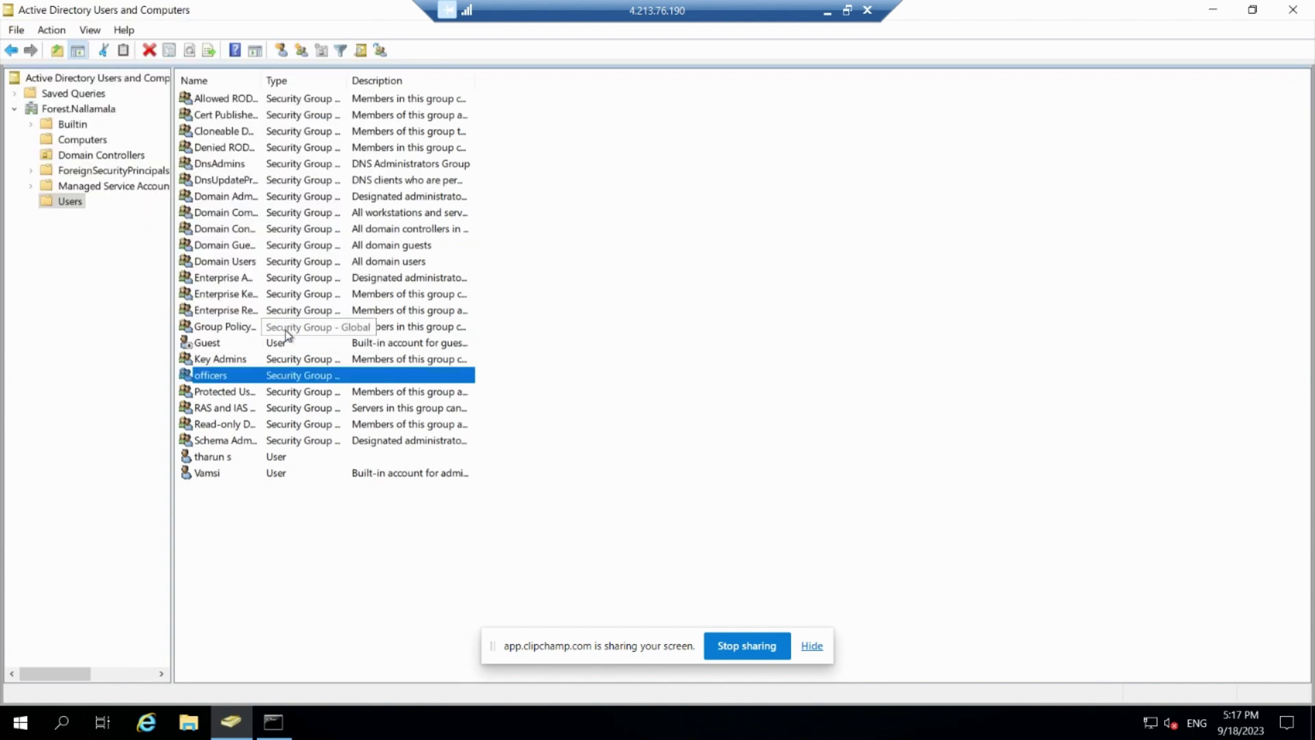
Step: Open the new user's properties and add officers on the Member Of tab
left_click(231, 460)
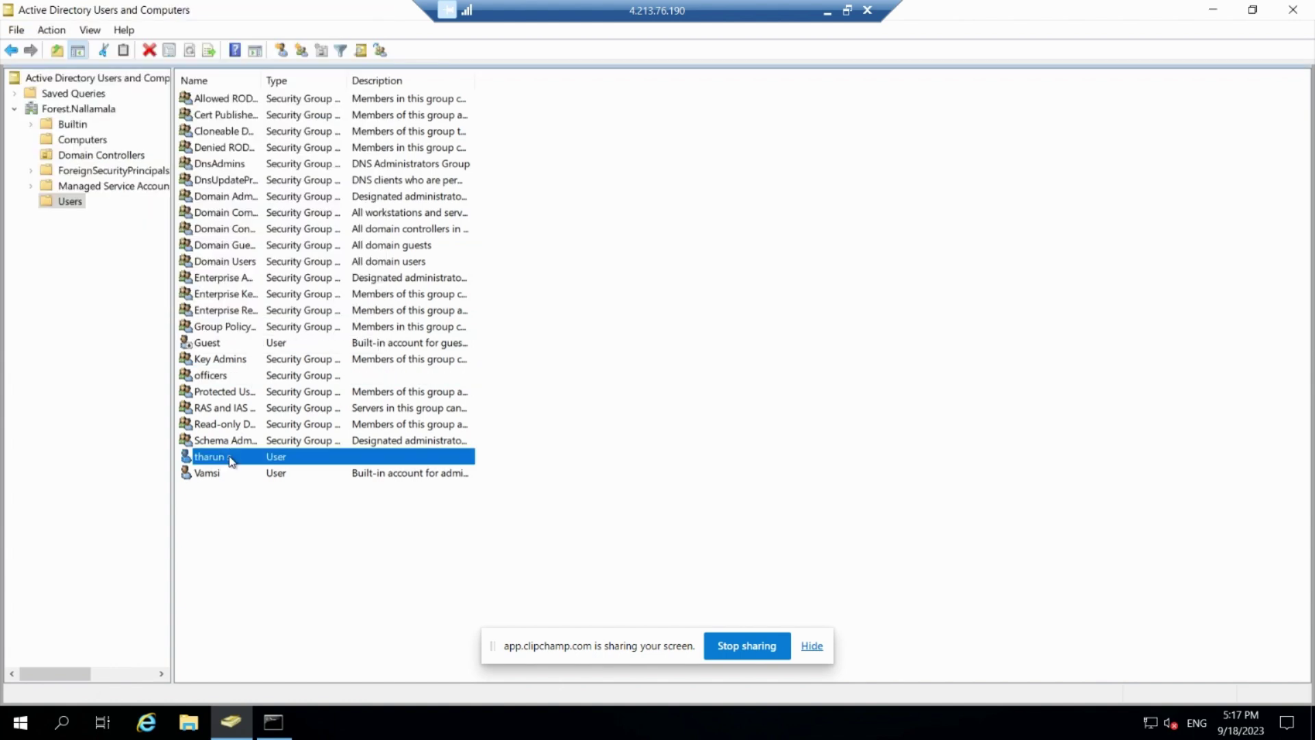
double_click(230, 458)
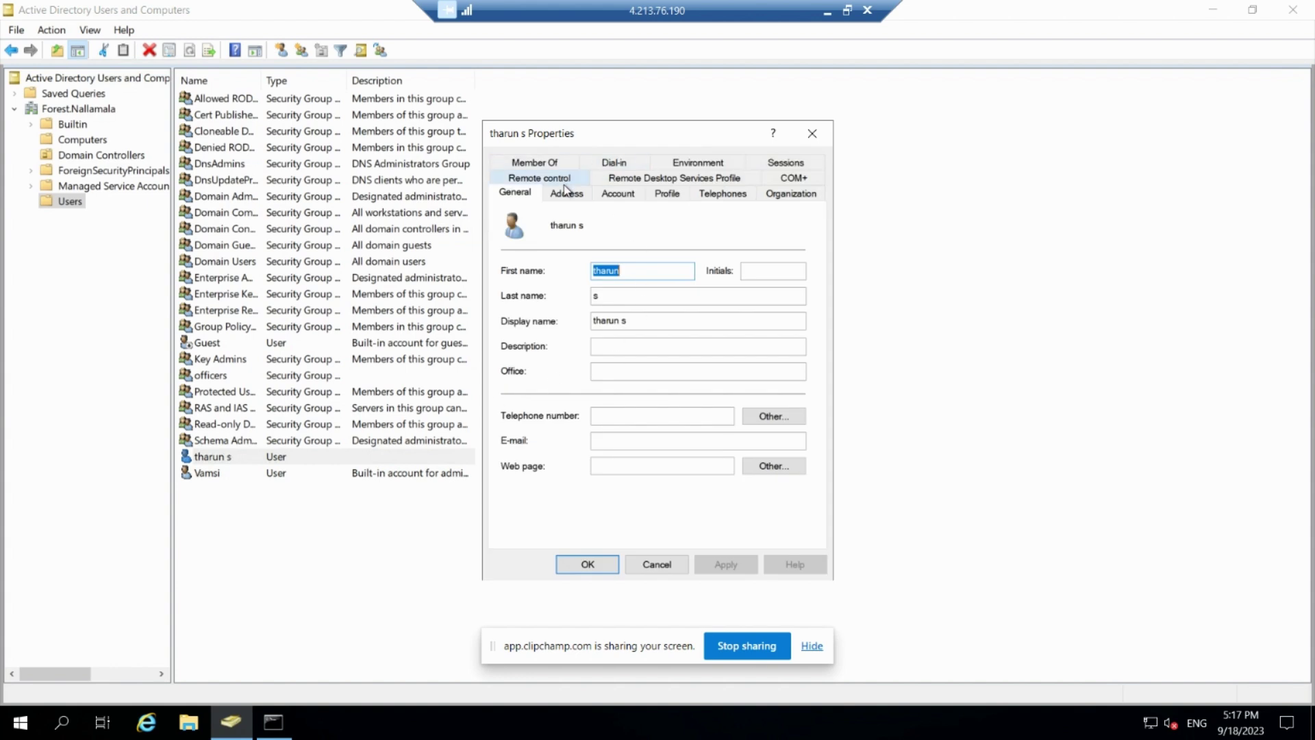
left_click(546, 164)
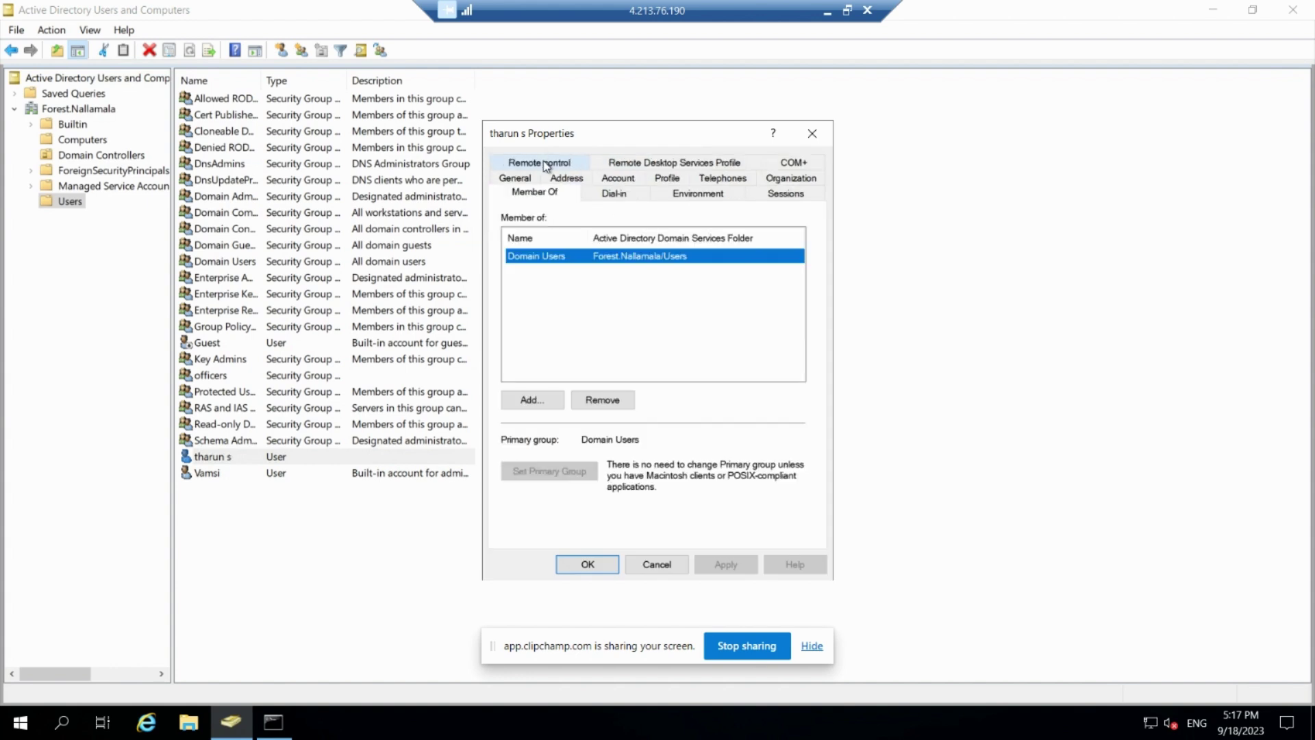
left_click(543, 403)
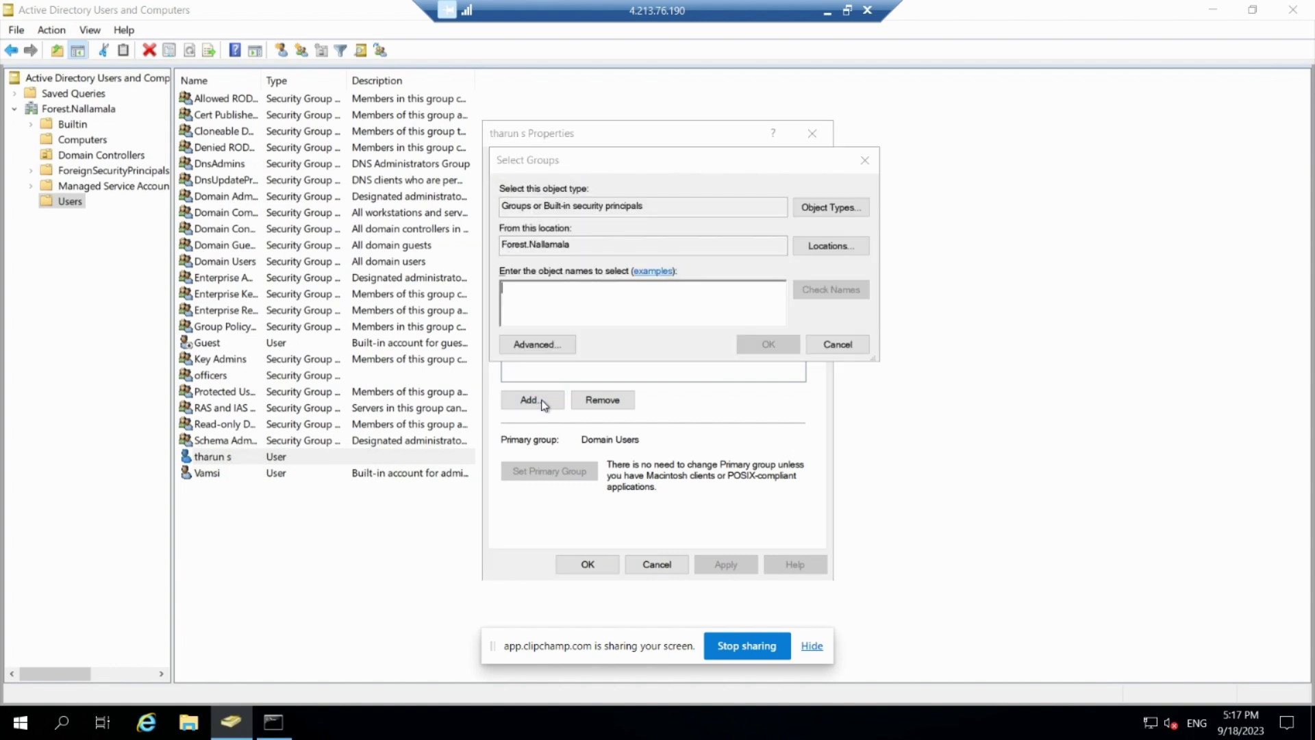
type("officers")
key("Return")
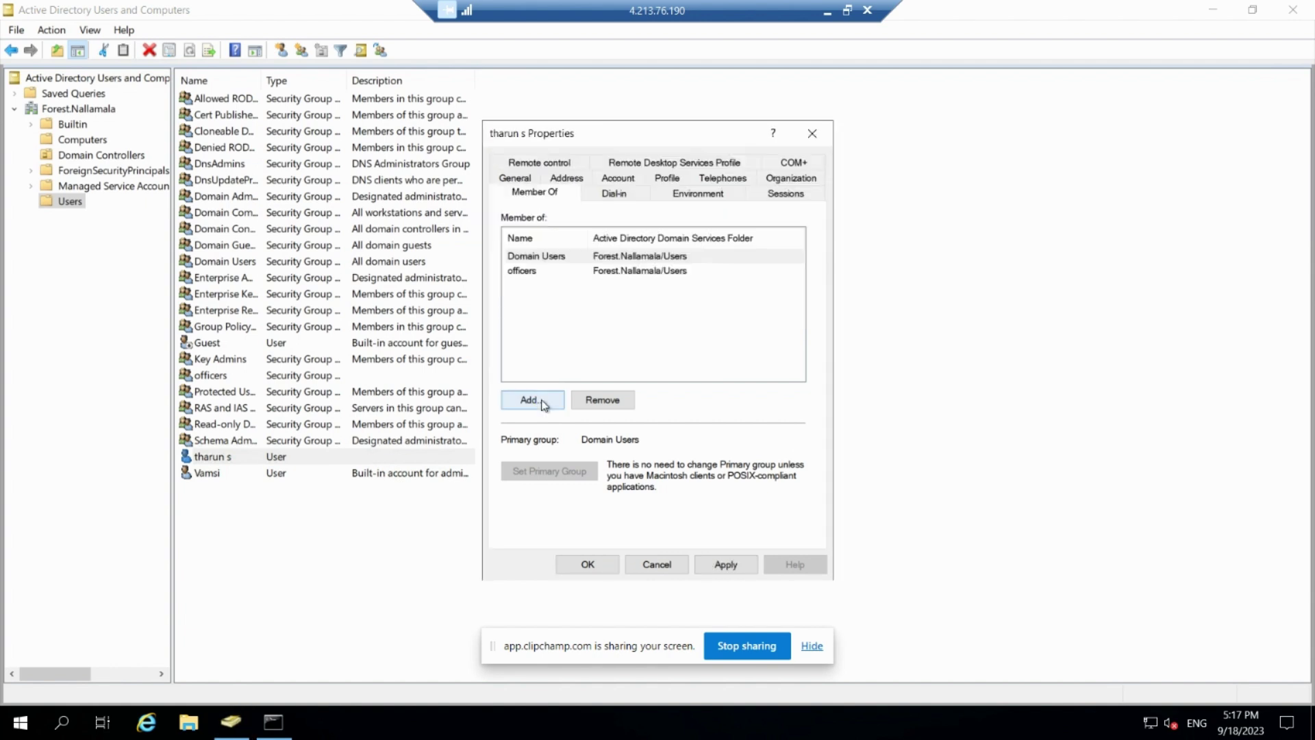
left_click(579, 565)
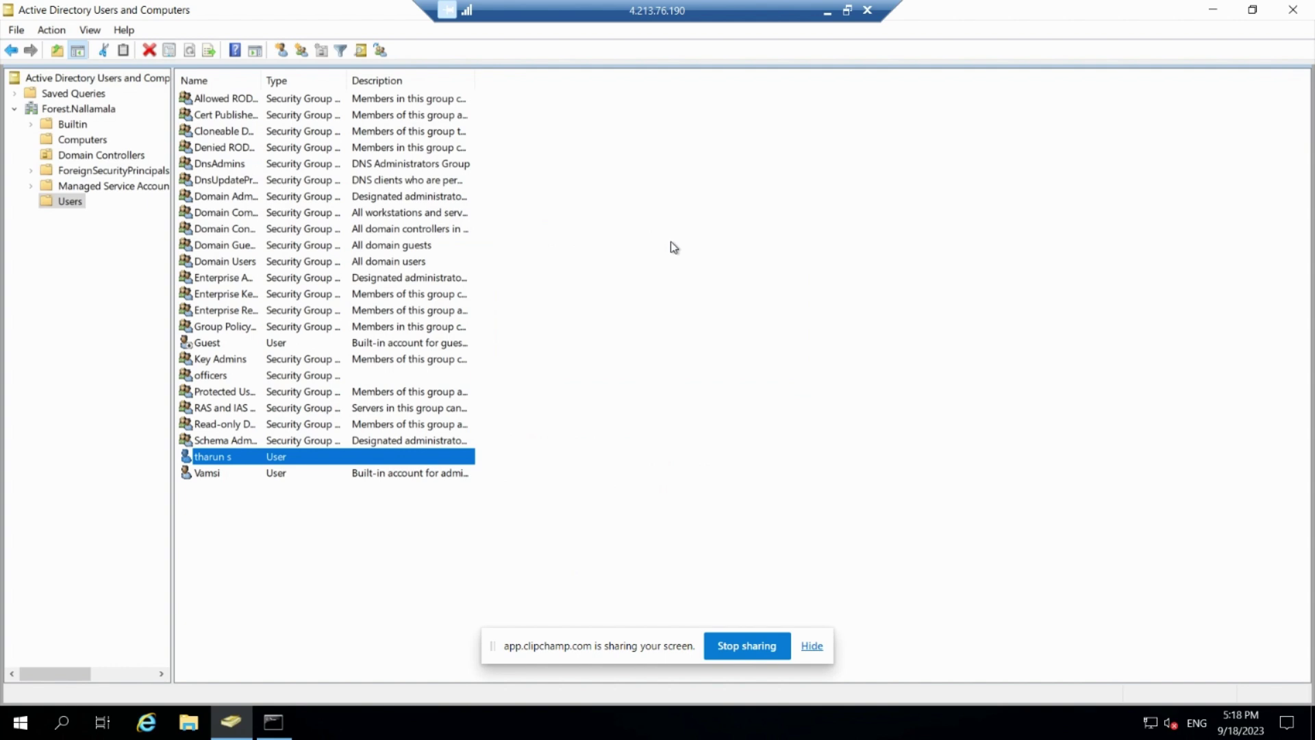
Step: Switch from the server session to the client machine's remote session
left_click(826, 12)
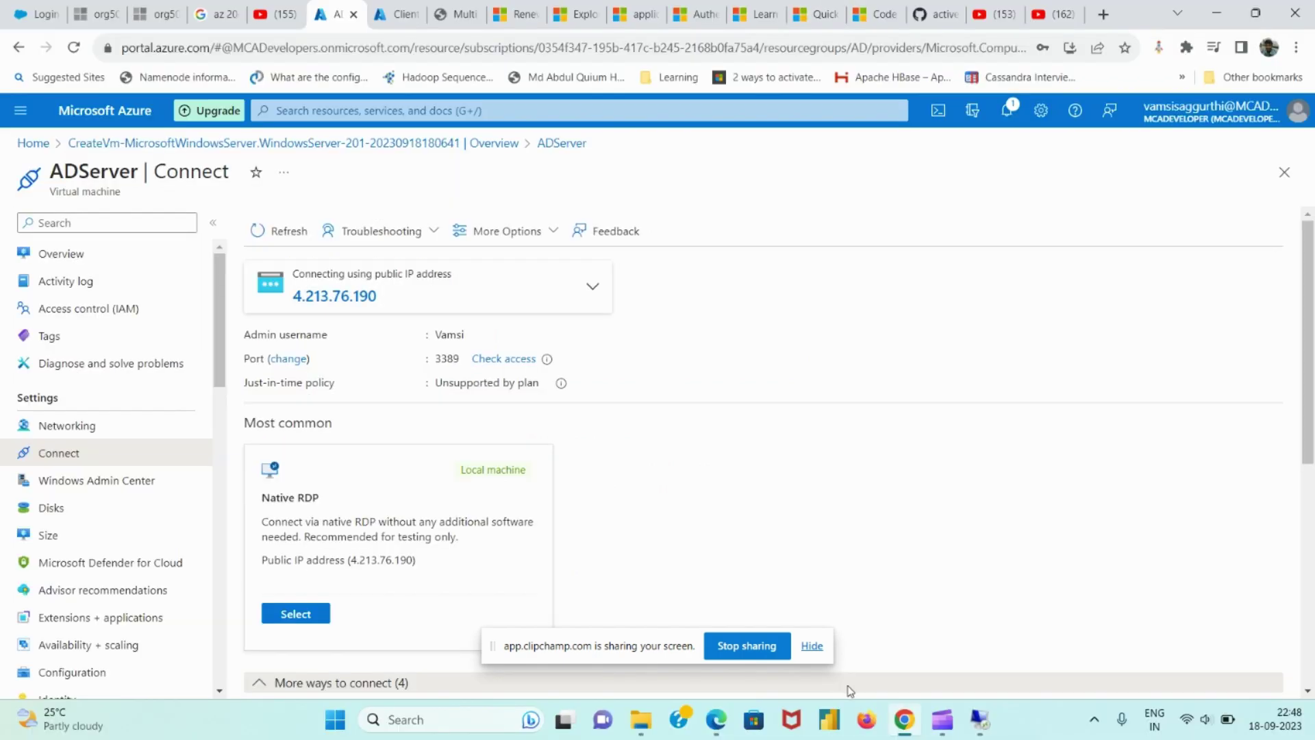
mouse_move(979, 717)
left_click(1027, 647)
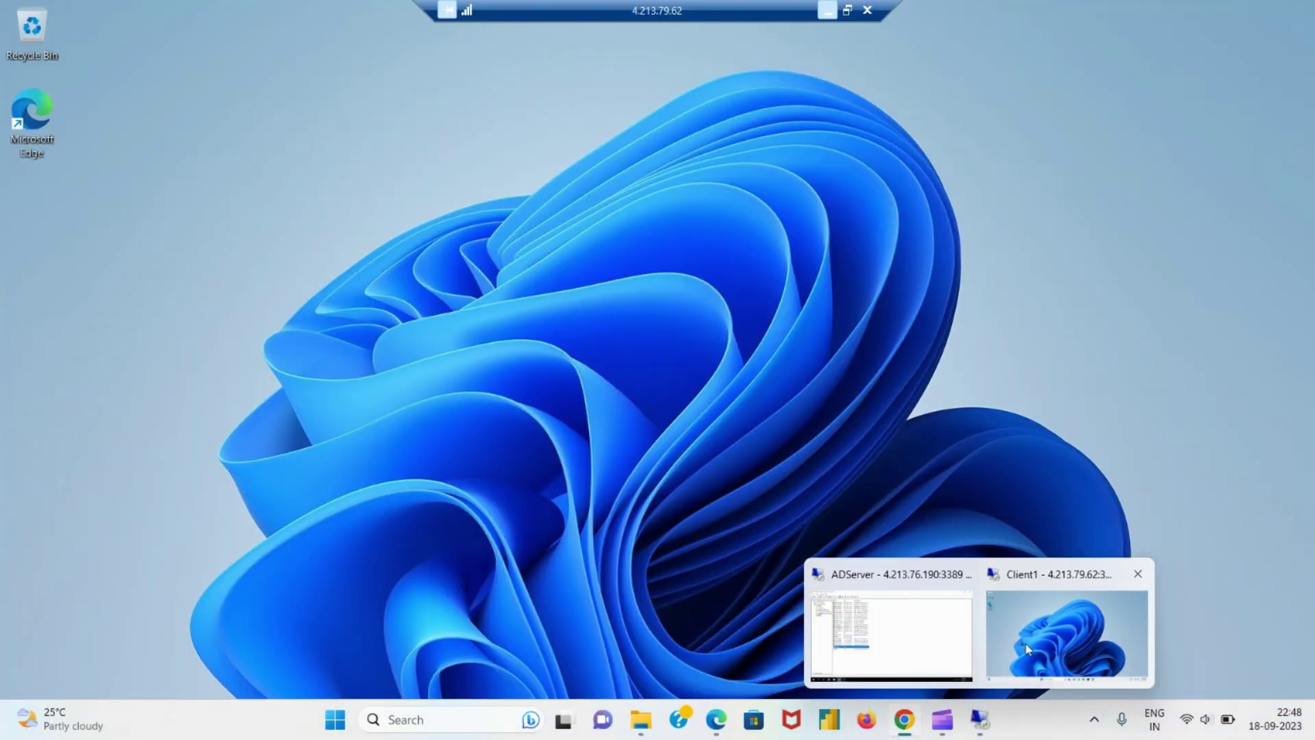
Step: Open Computer Management on the client and list the local groups under Local Users and Groups
left_click(505, 721)
type("compu")
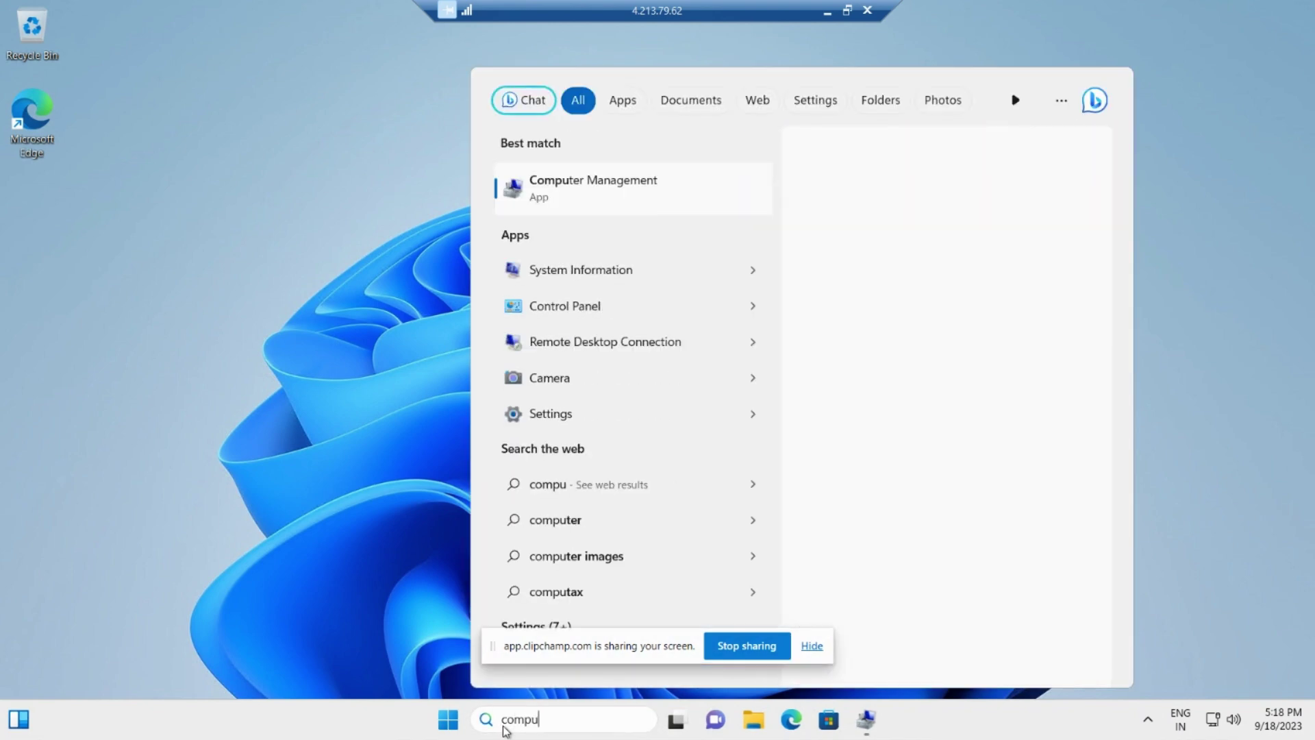
key("Return")
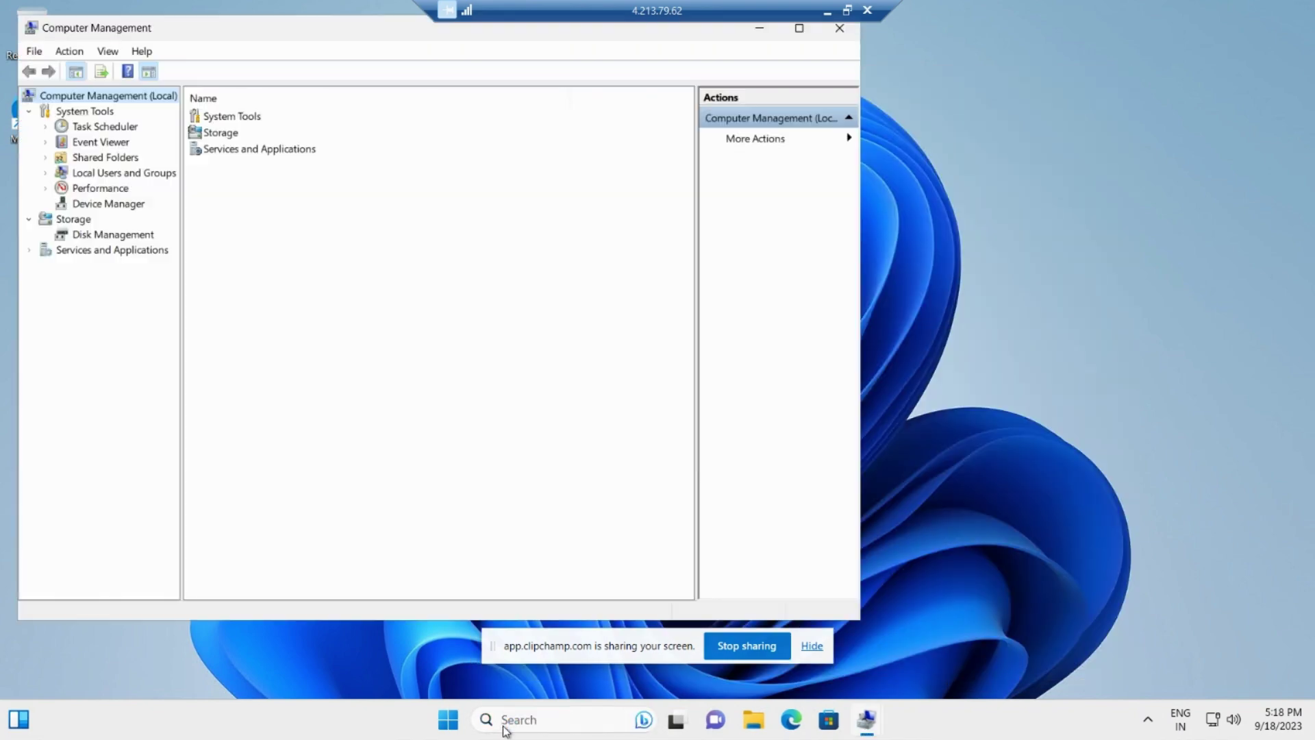
left_click(46, 189)
left_click(46, 189)
left_click(46, 173)
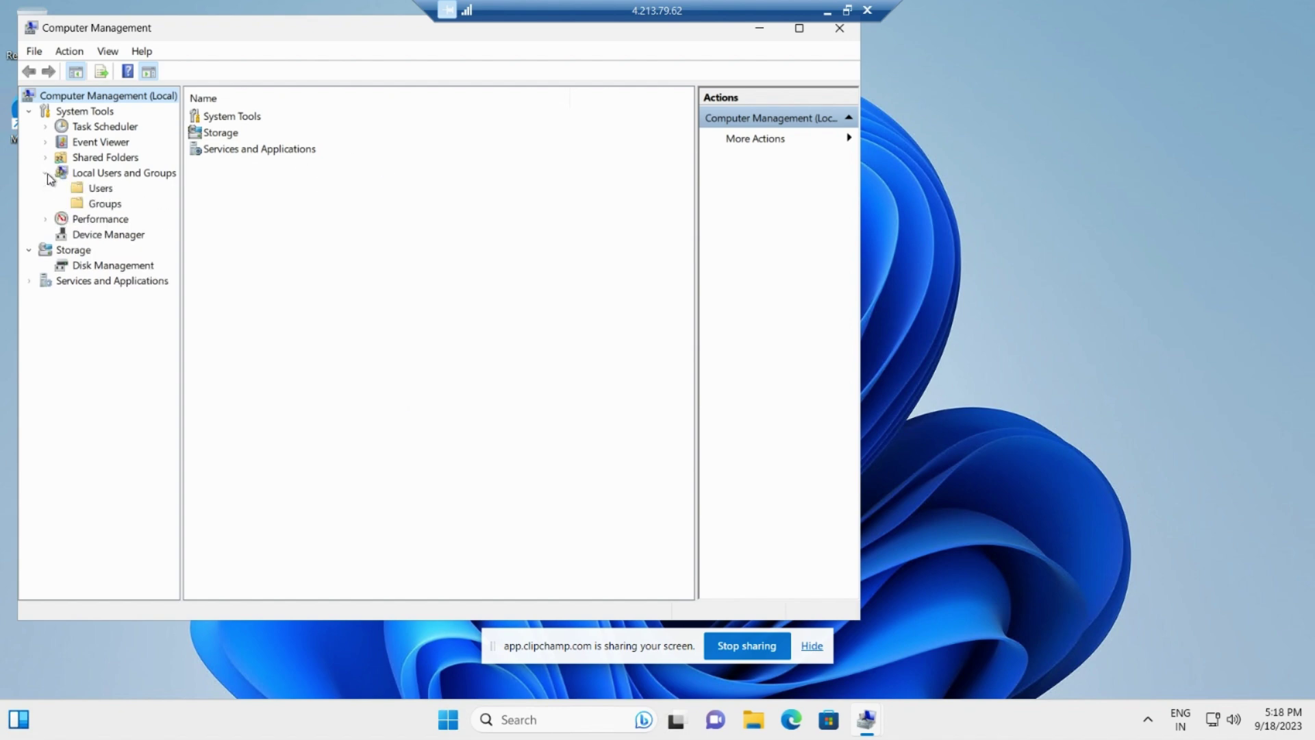
left_click(104, 193)
left_click(105, 205)
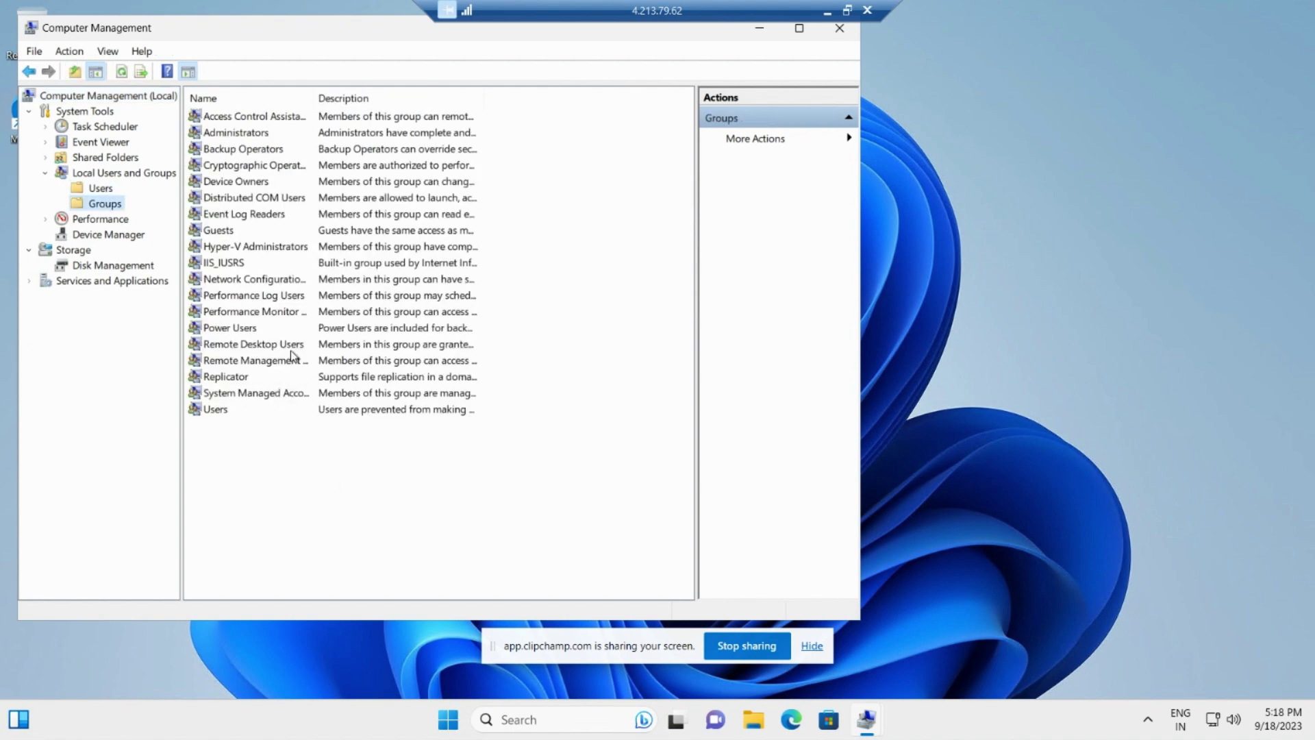
Step: In Remote Desktop Users properties, remove FOREST\Domain Users, then close Computer Management
double_click(291, 349)
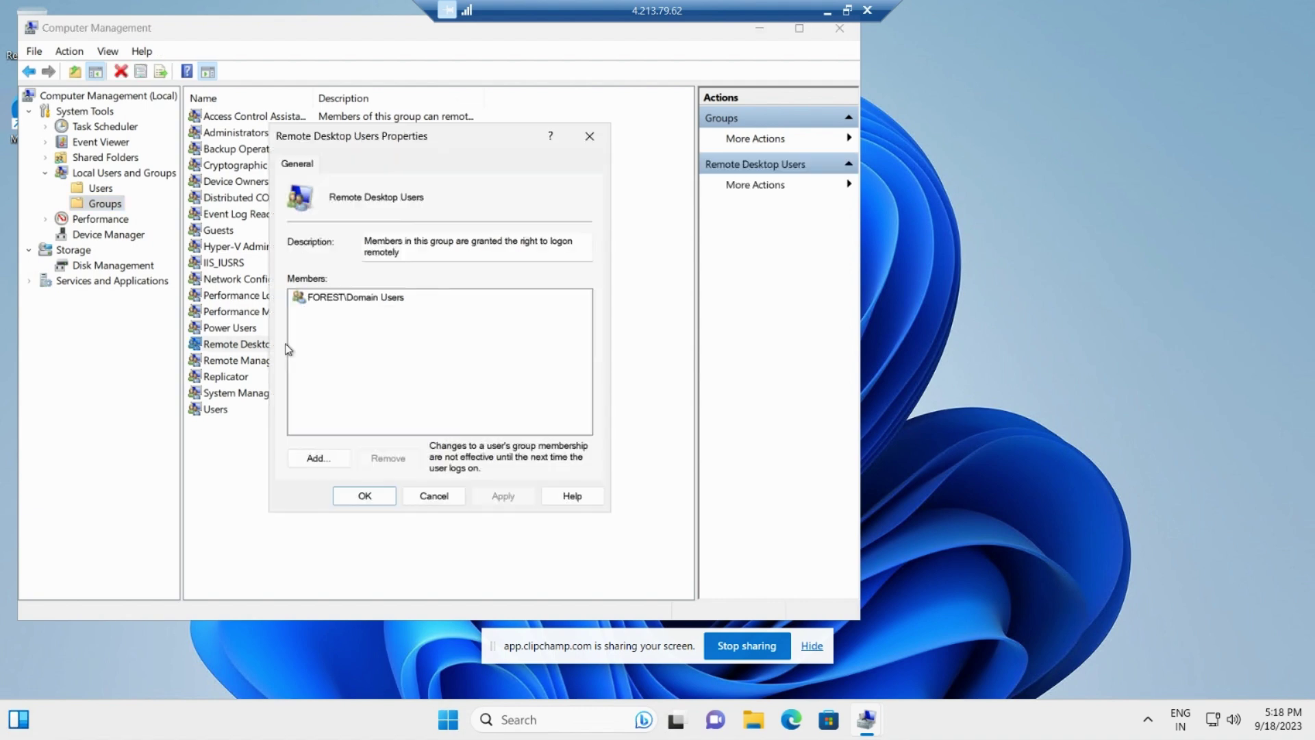
left_click(374, 301)
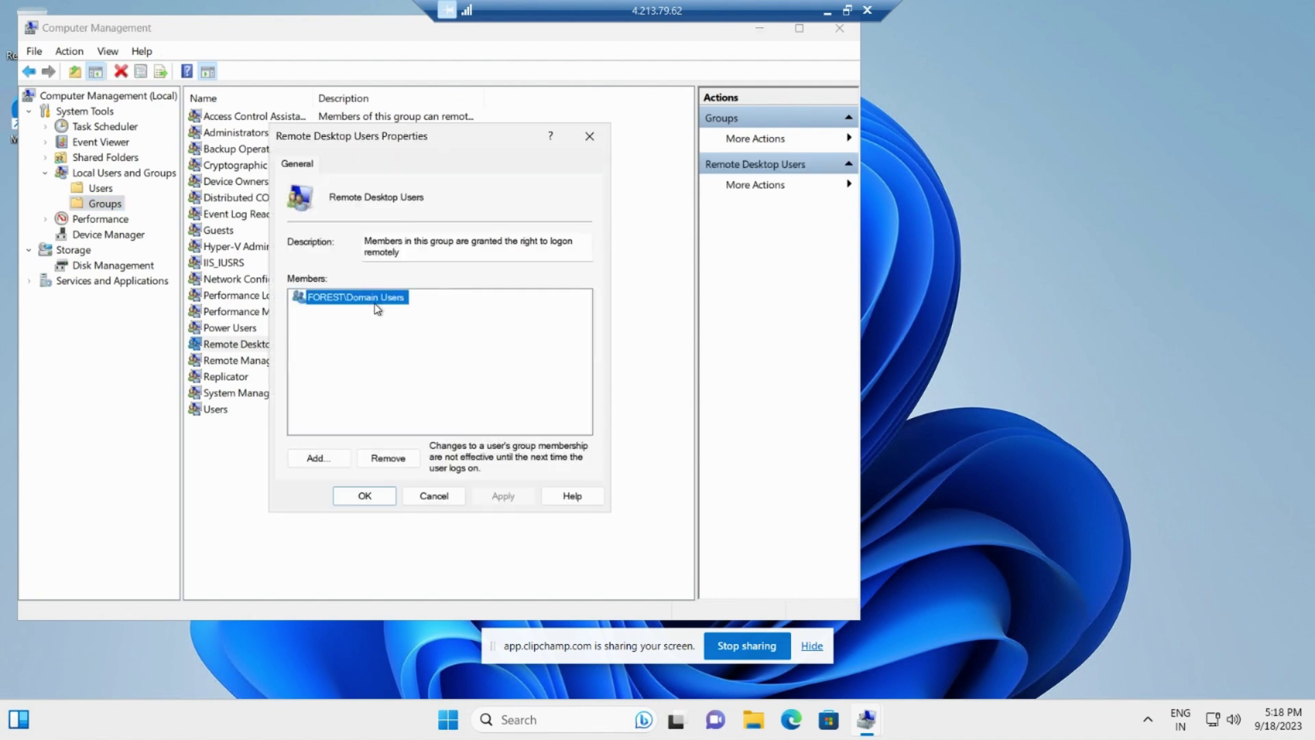
left_click(390, 460)
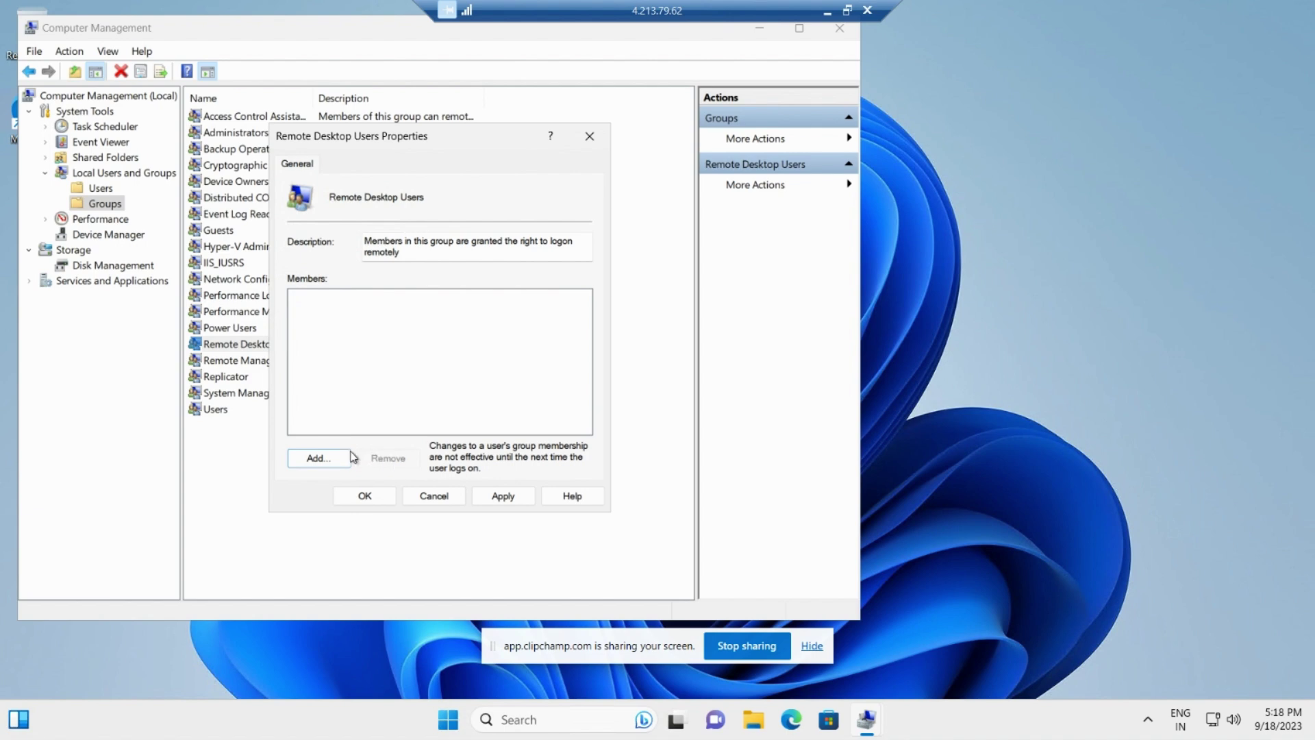
left_click(434, 496)
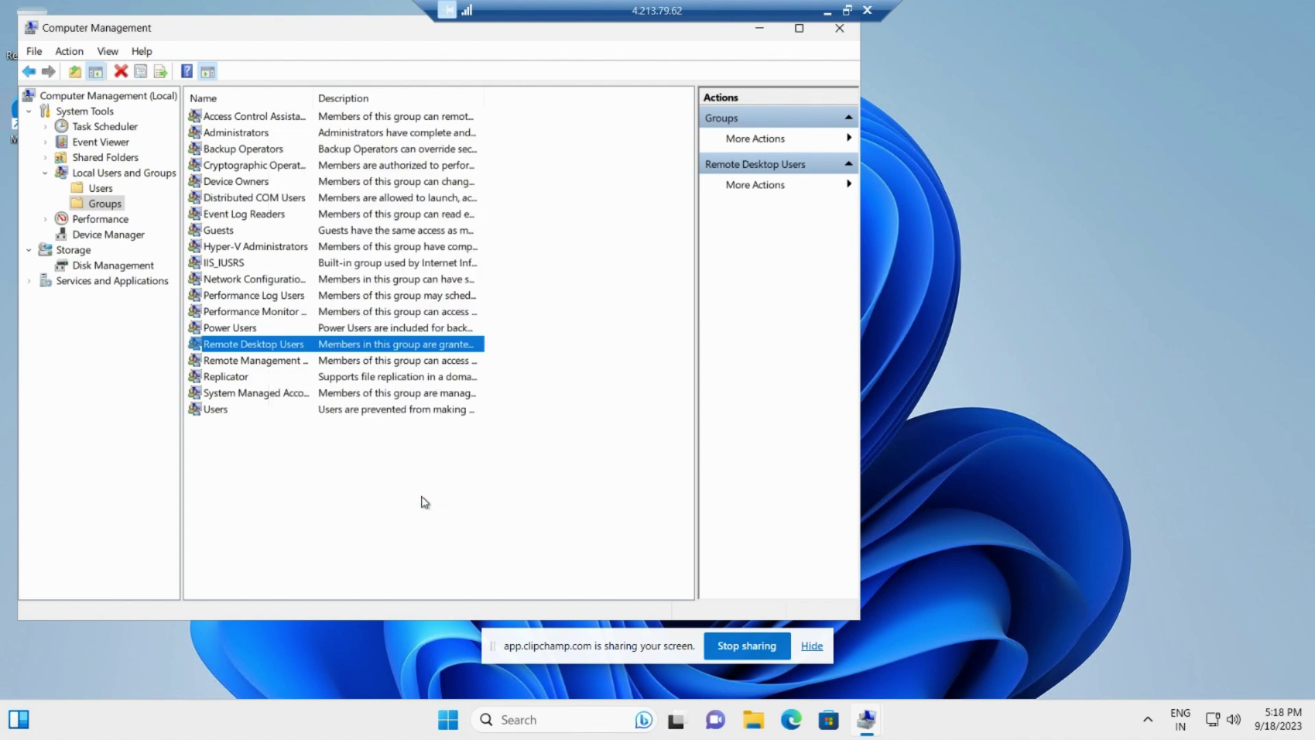
left_click(841, 31)
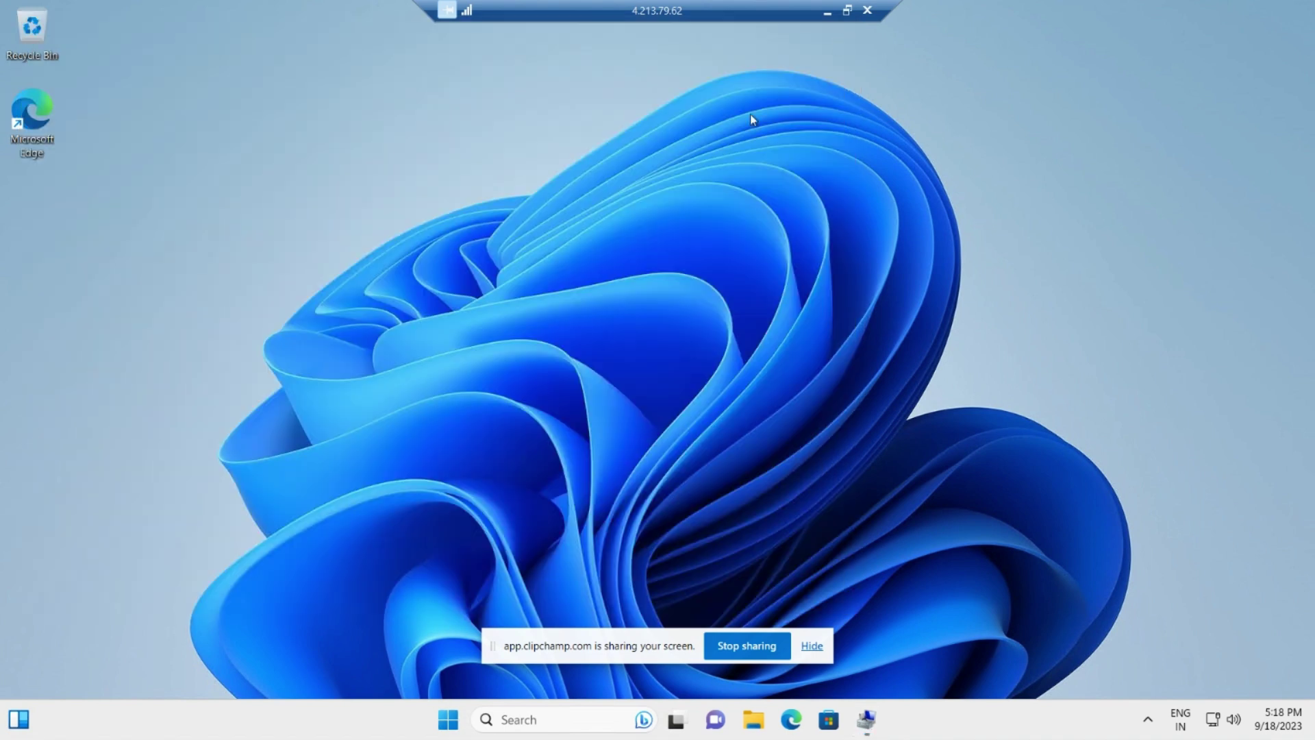
Step: Open Computer Management from Search's recent items, then close it again
left_click(462, 730)
left_click(498, 723)
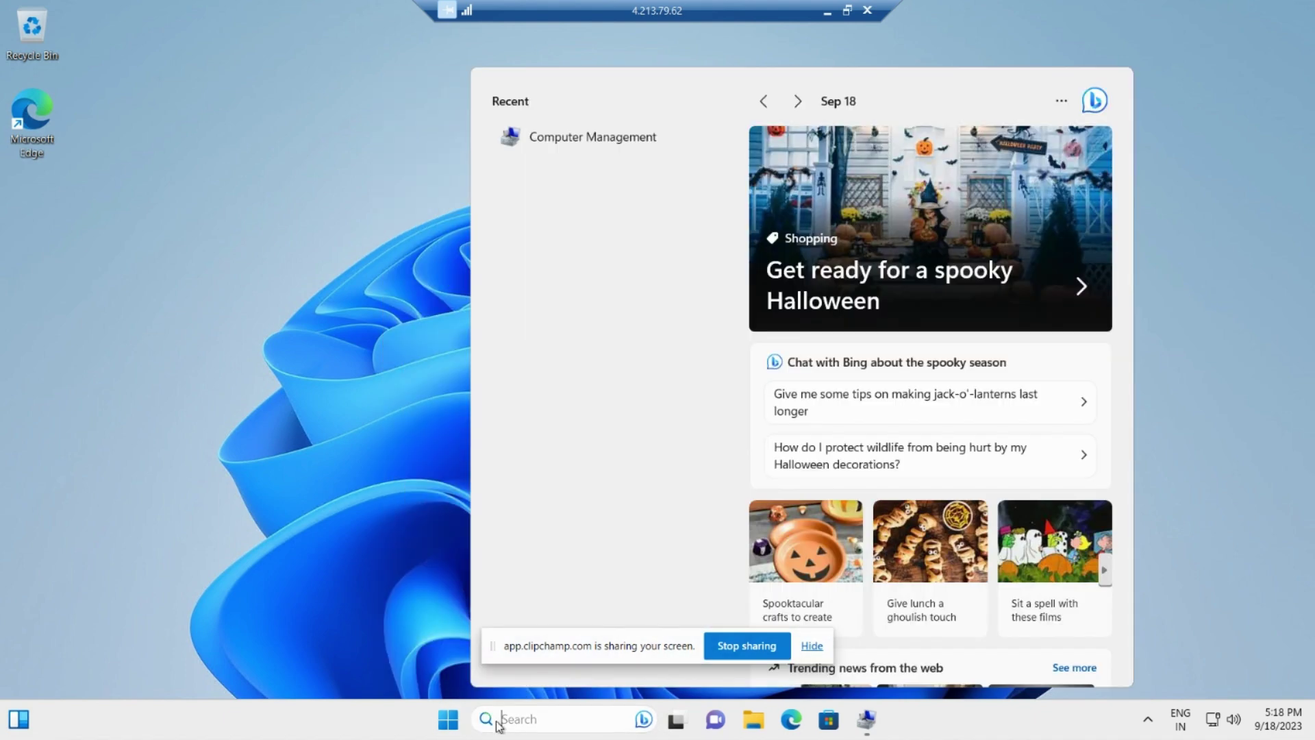
left_click(651, 137)
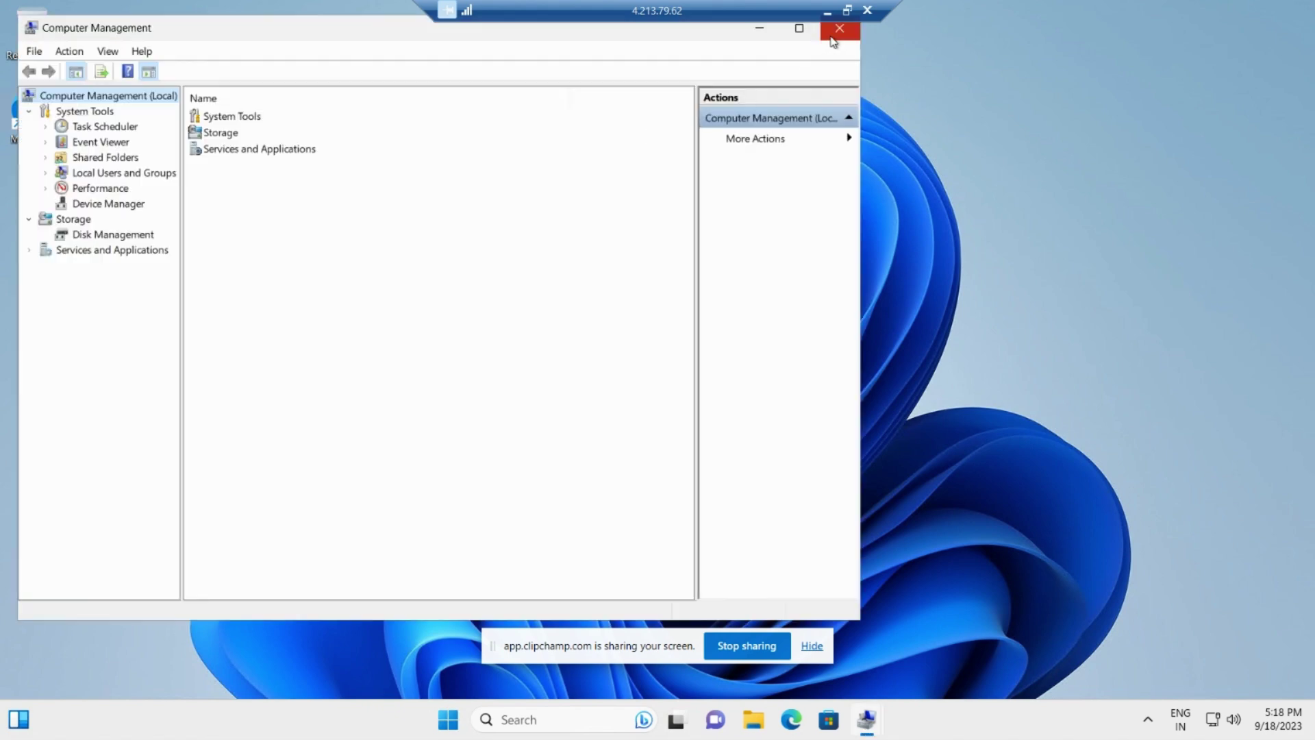
left_click(833, 41)
Step: Relaunch Computer Management as administrator, entering the admin account's username and password
left_click(527, 717)
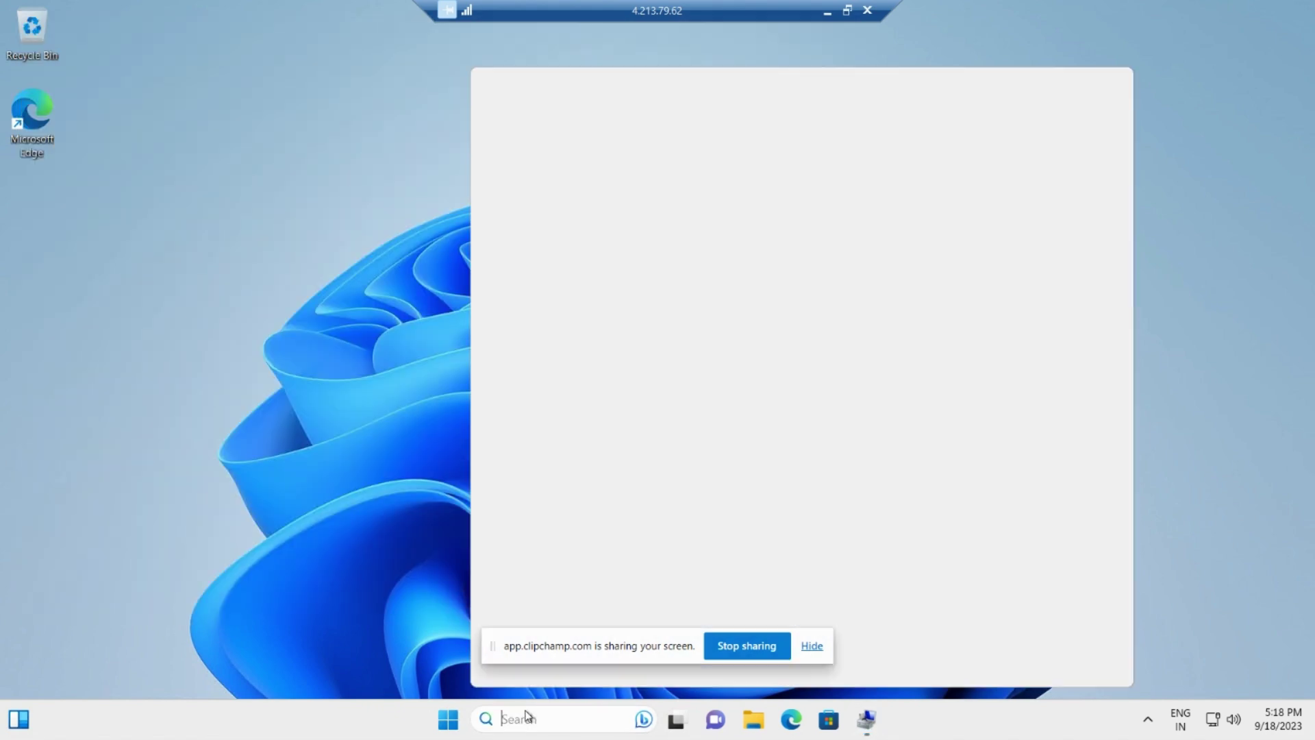
right_click(615, 145)
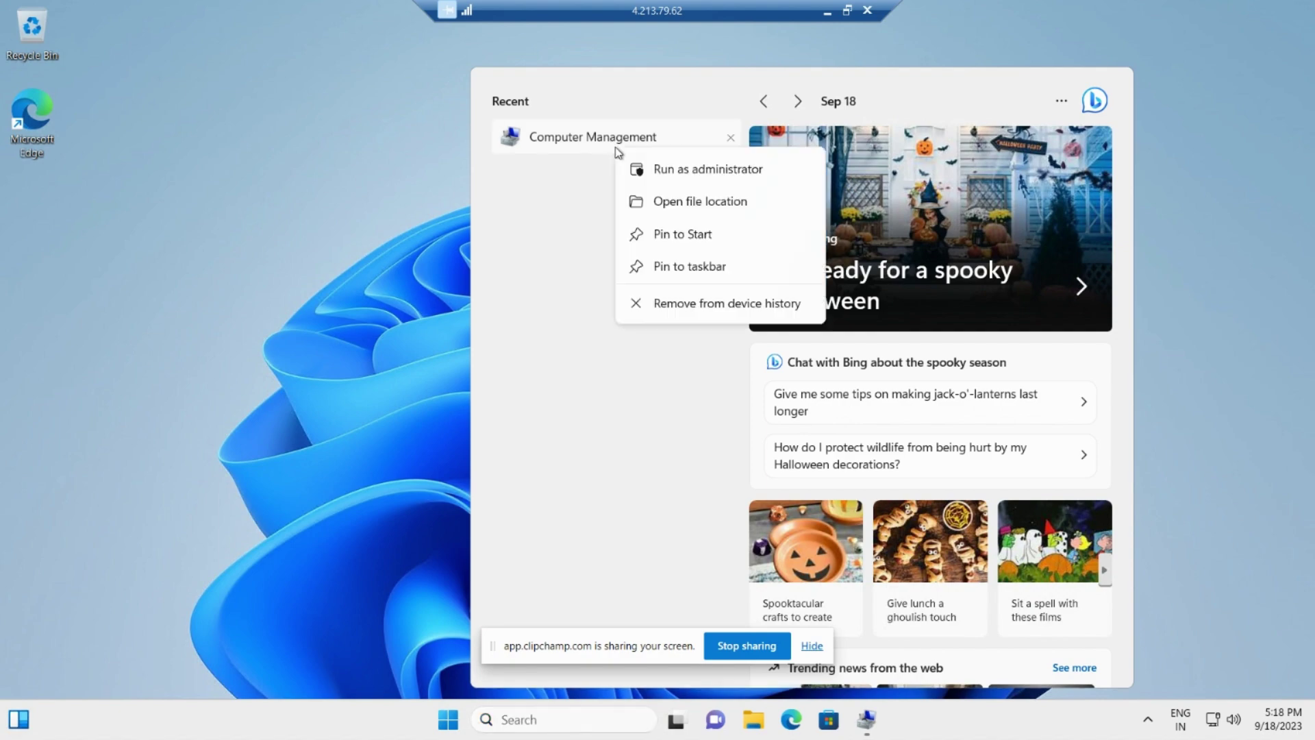
left_click(665, 175)
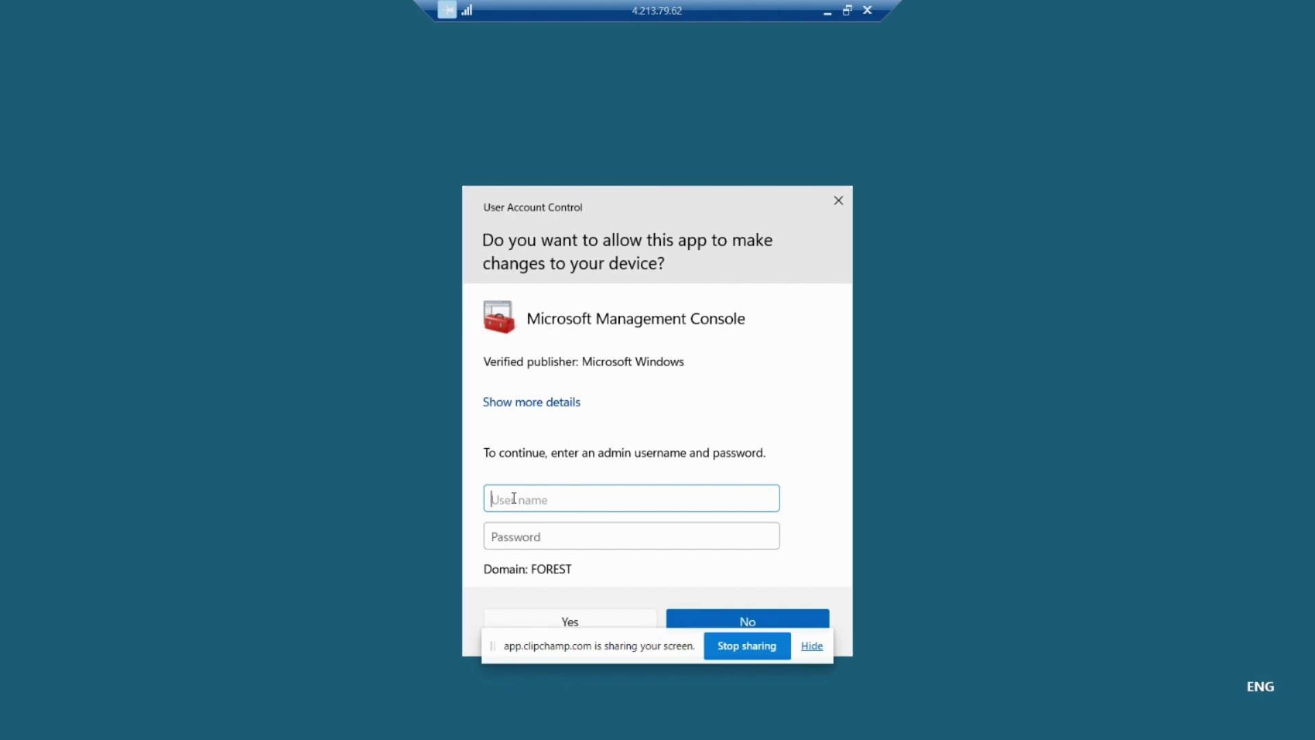
type("vamsi")
key("Tab")
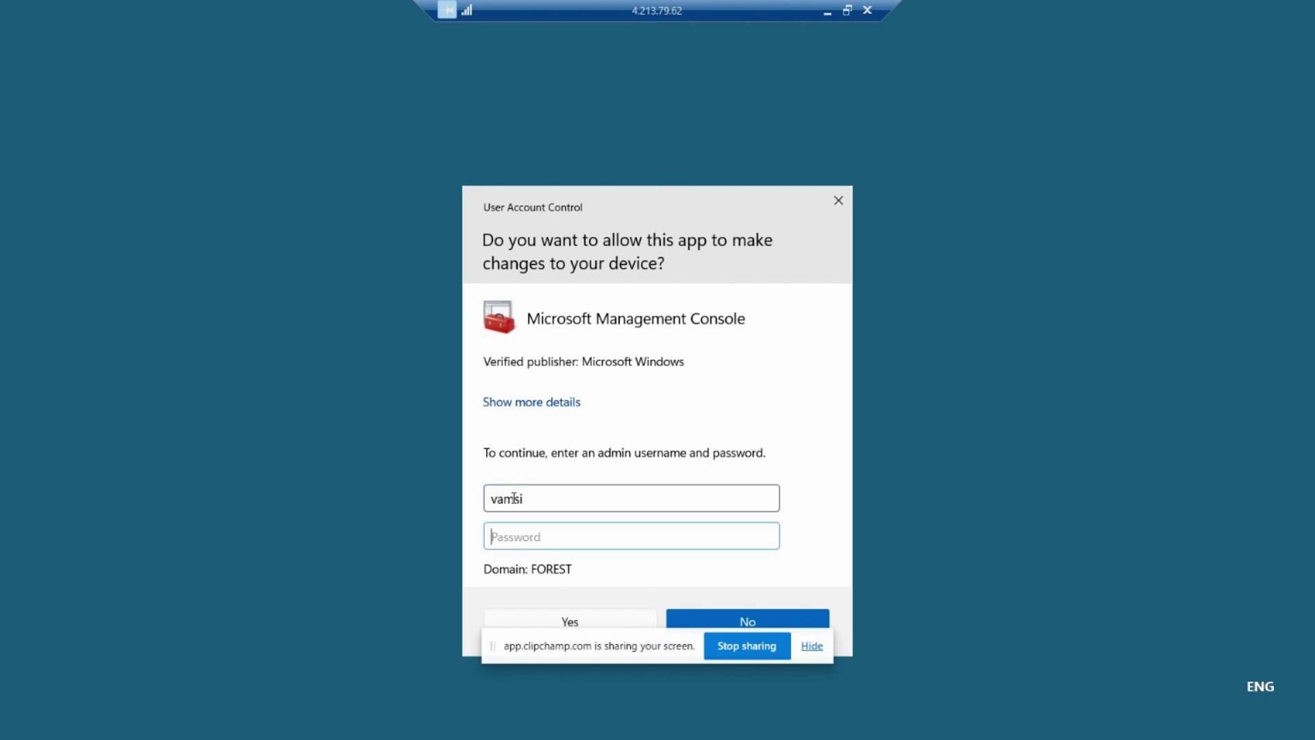
type("************")
key("Return")
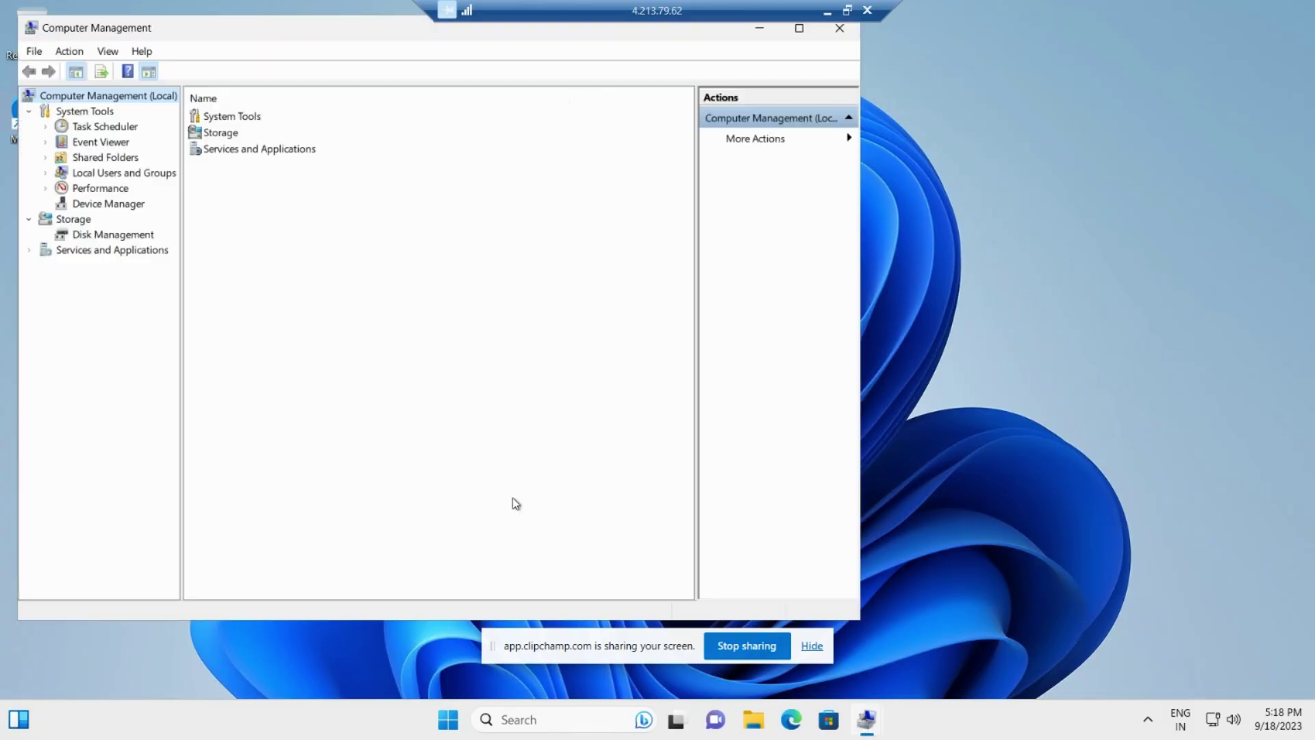
Step: Open the Remote Desktop Users group's properties and remove FOREST\Domain Users from its members
left_click(46, 173)
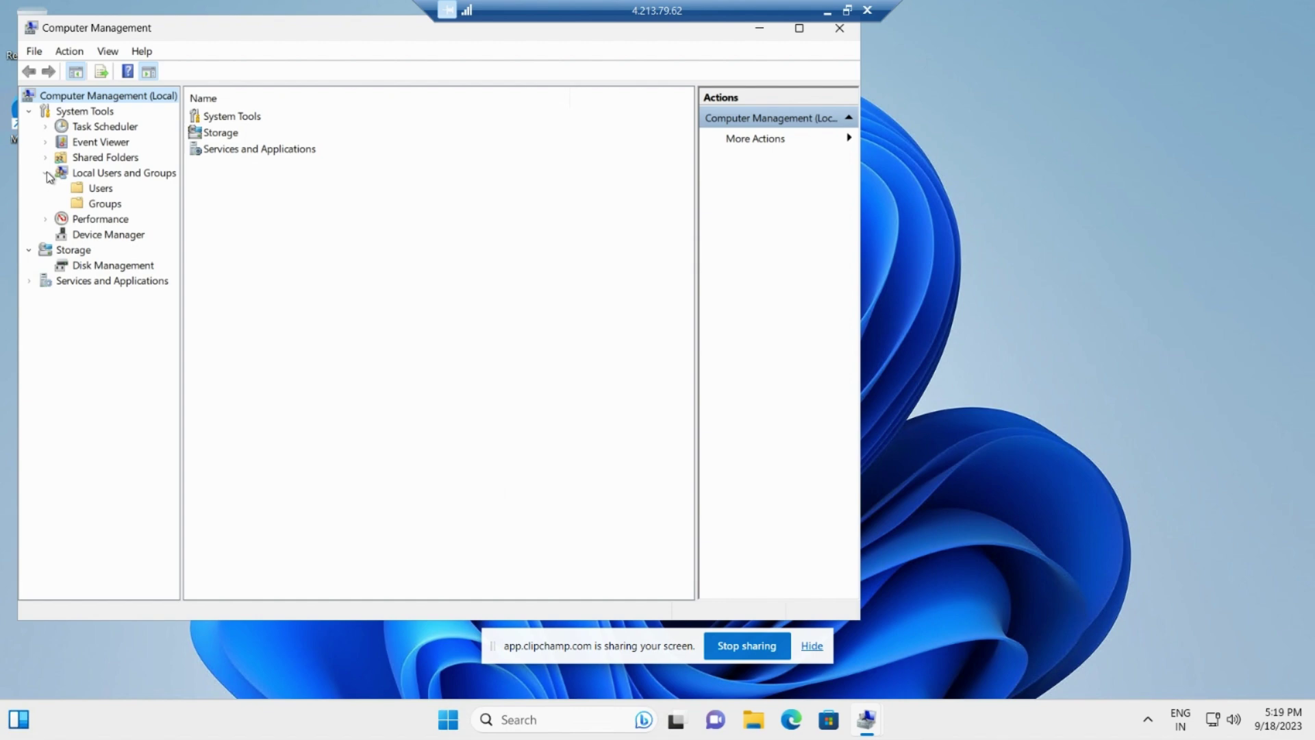
left_click(96, 205)
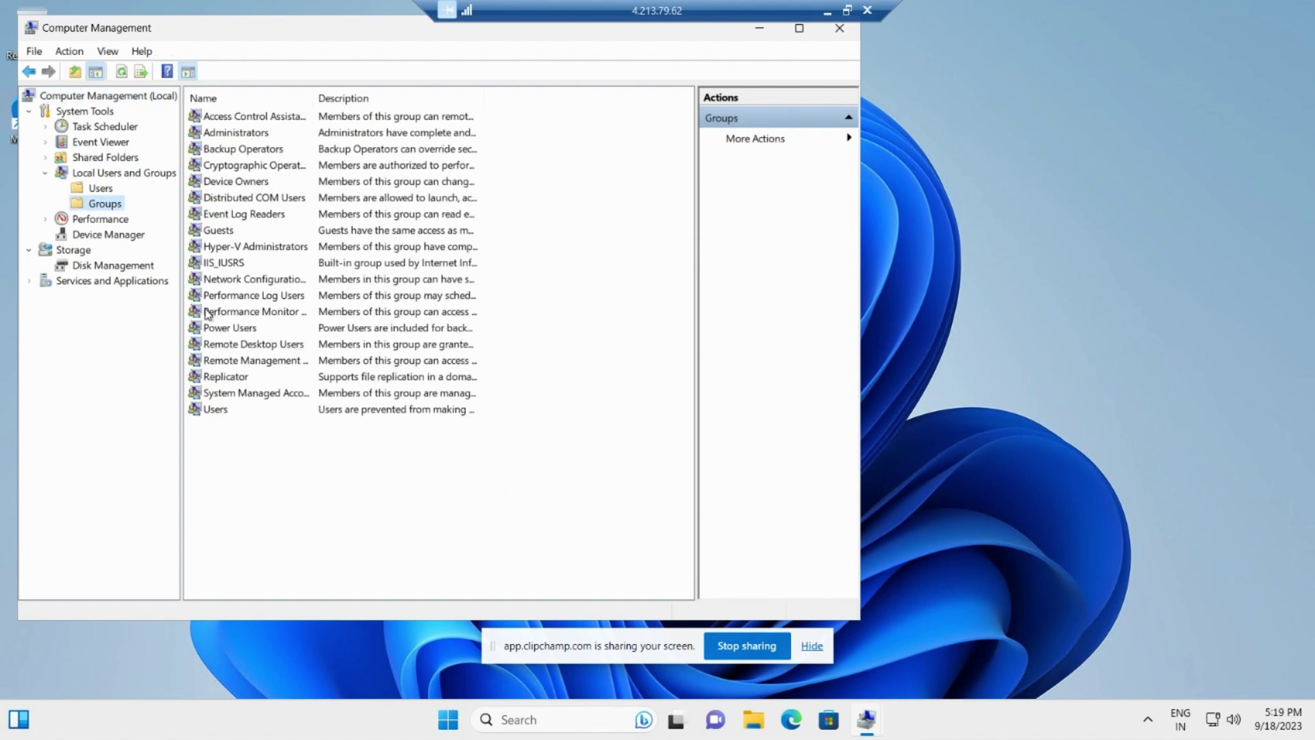
double_click(249, 346)
left_click(356, 301)
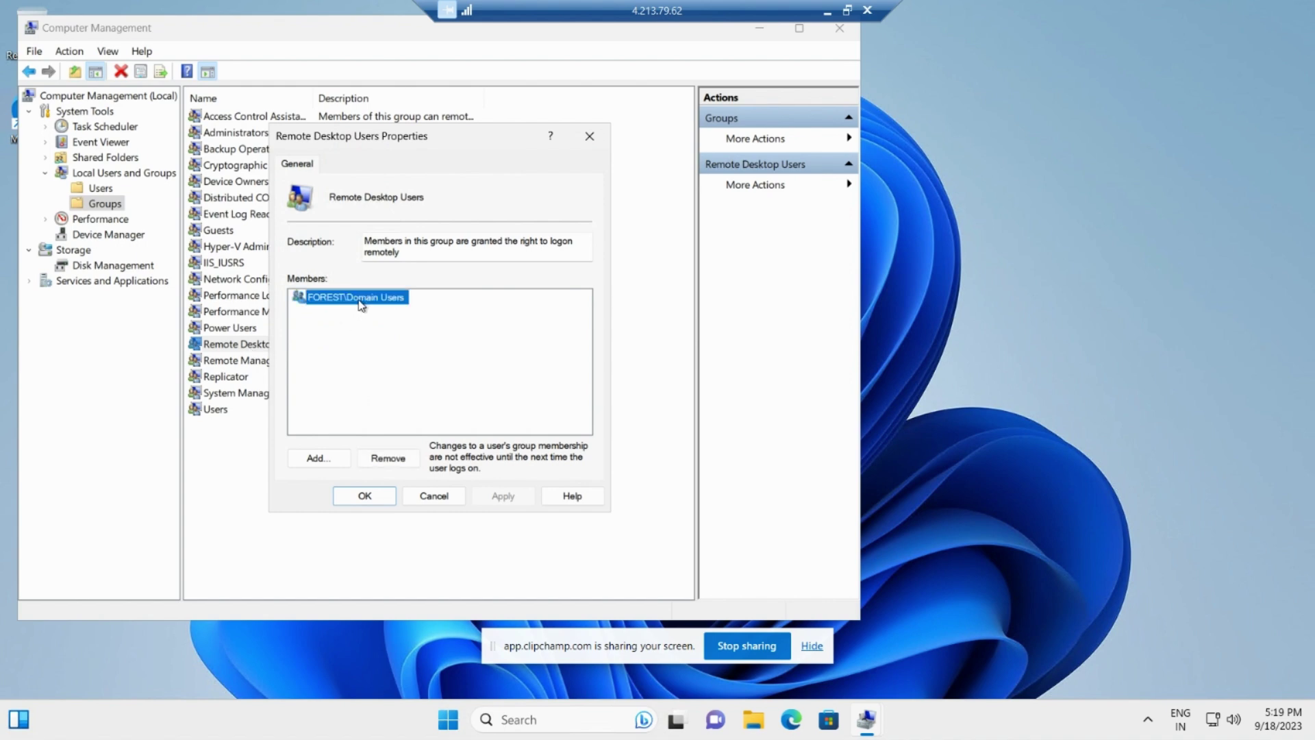
left_click(393, 460)
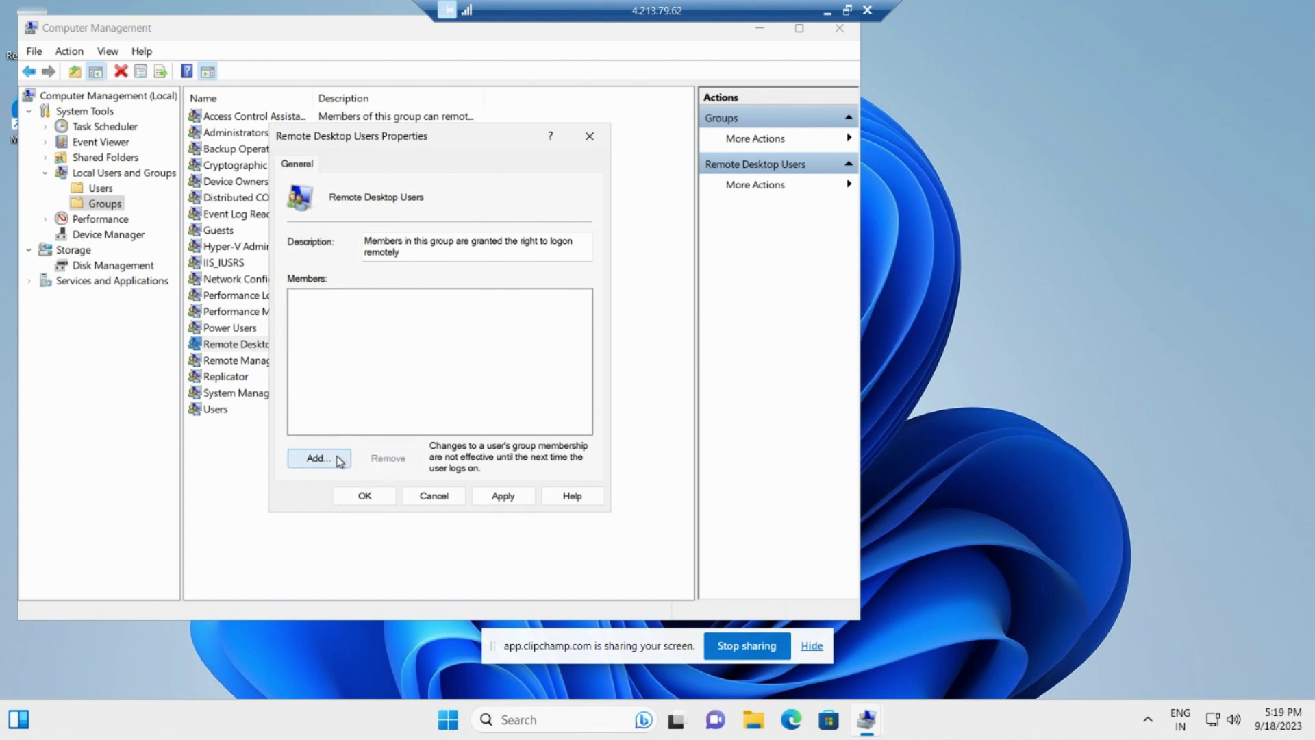
Step: Add officers as a member of Remote Desktop Users and apply the change
left_click(337, 459)
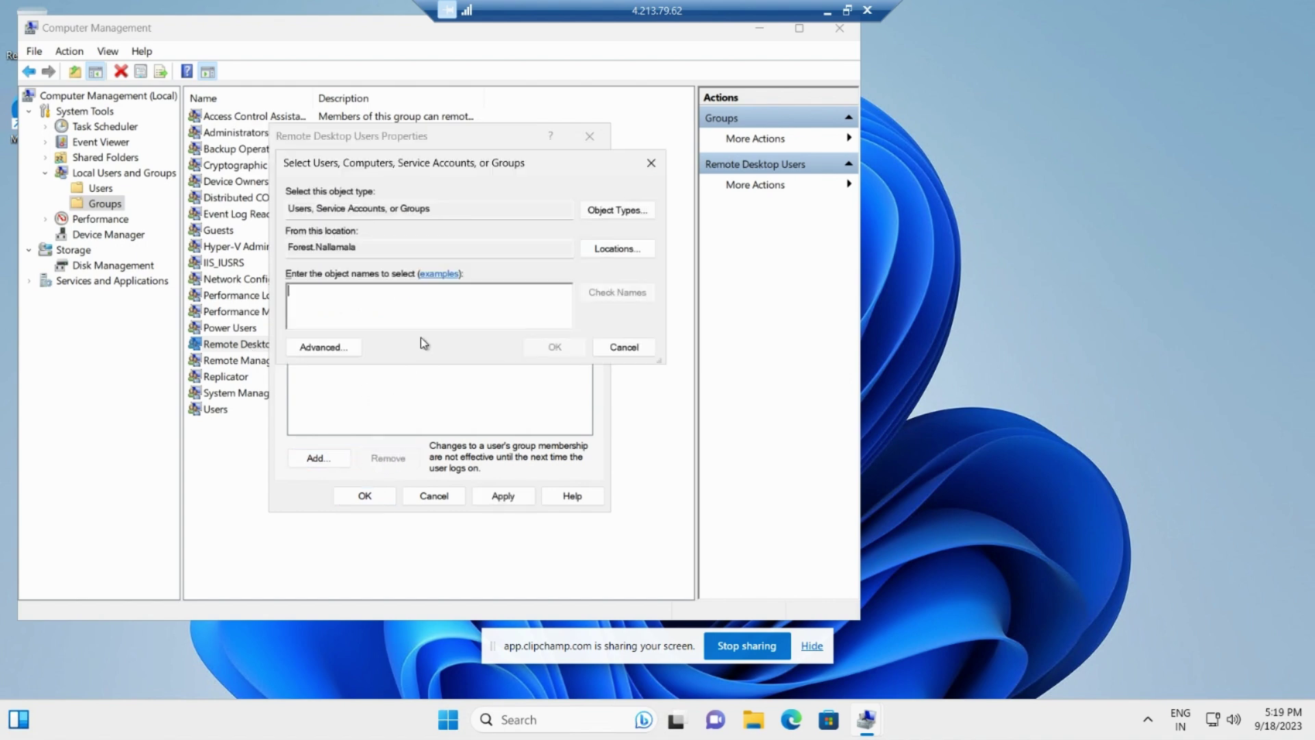
type("officer")
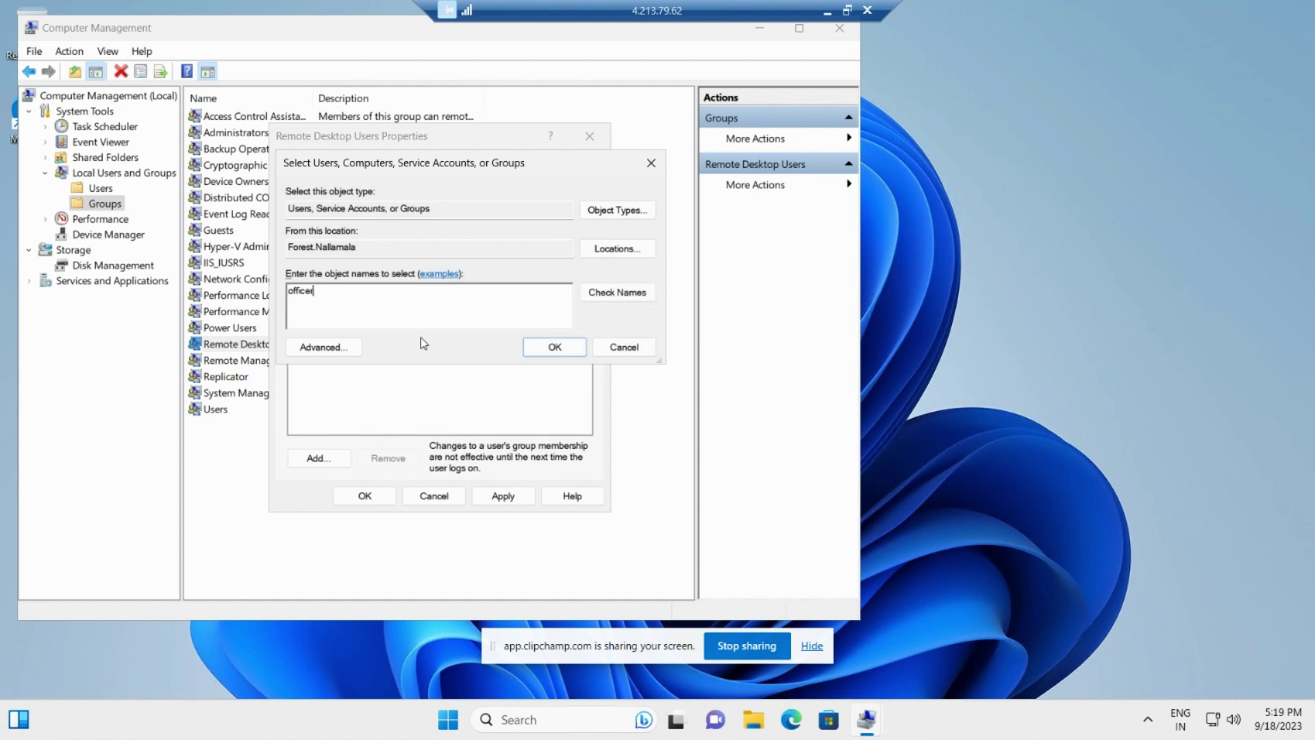
type("s")
key("Return")
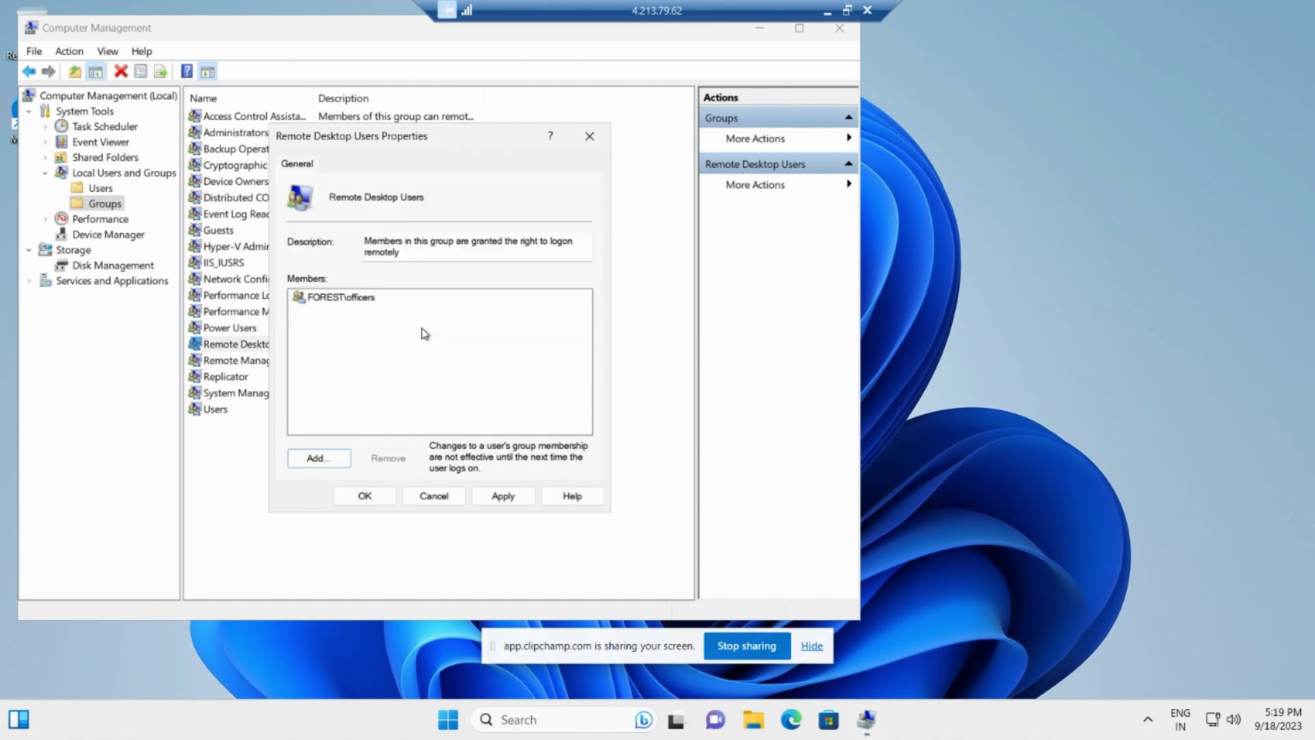
left_click(368, 498)
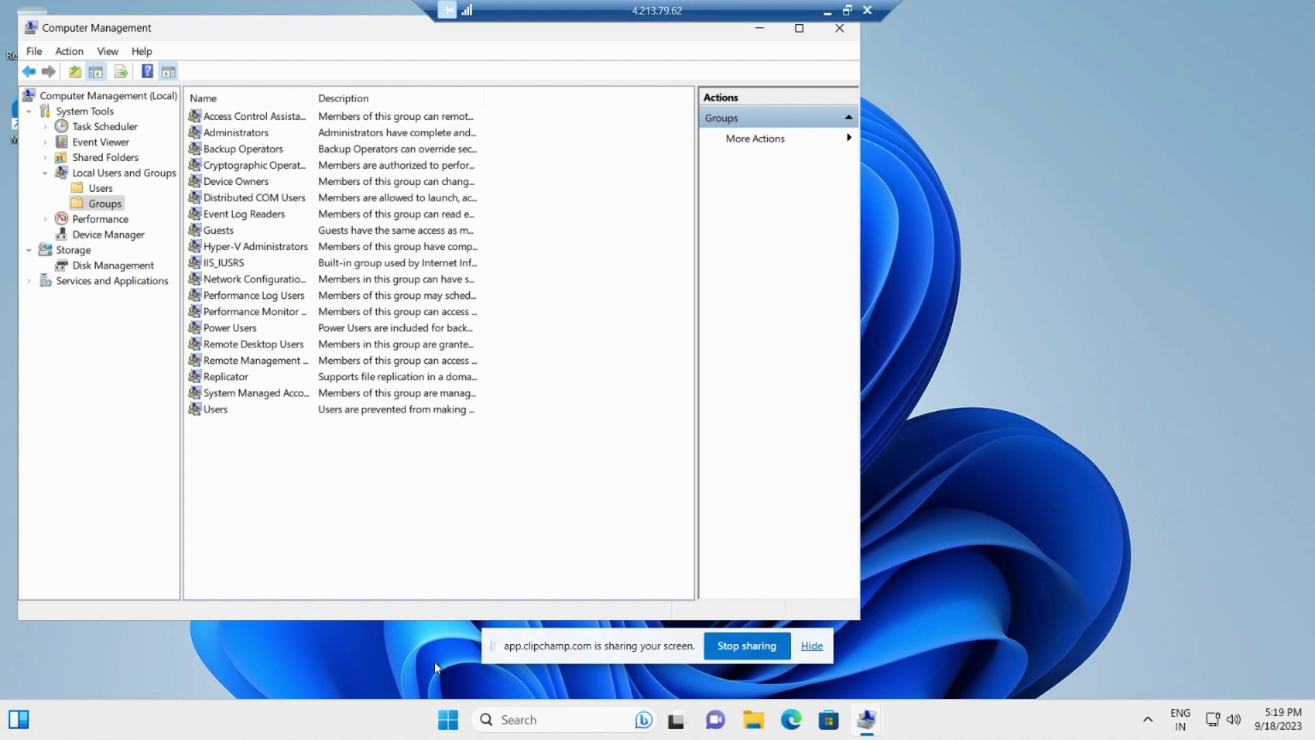
Step: Sign out of the client's remote session from the Start menu account options
left_click(443, 718)
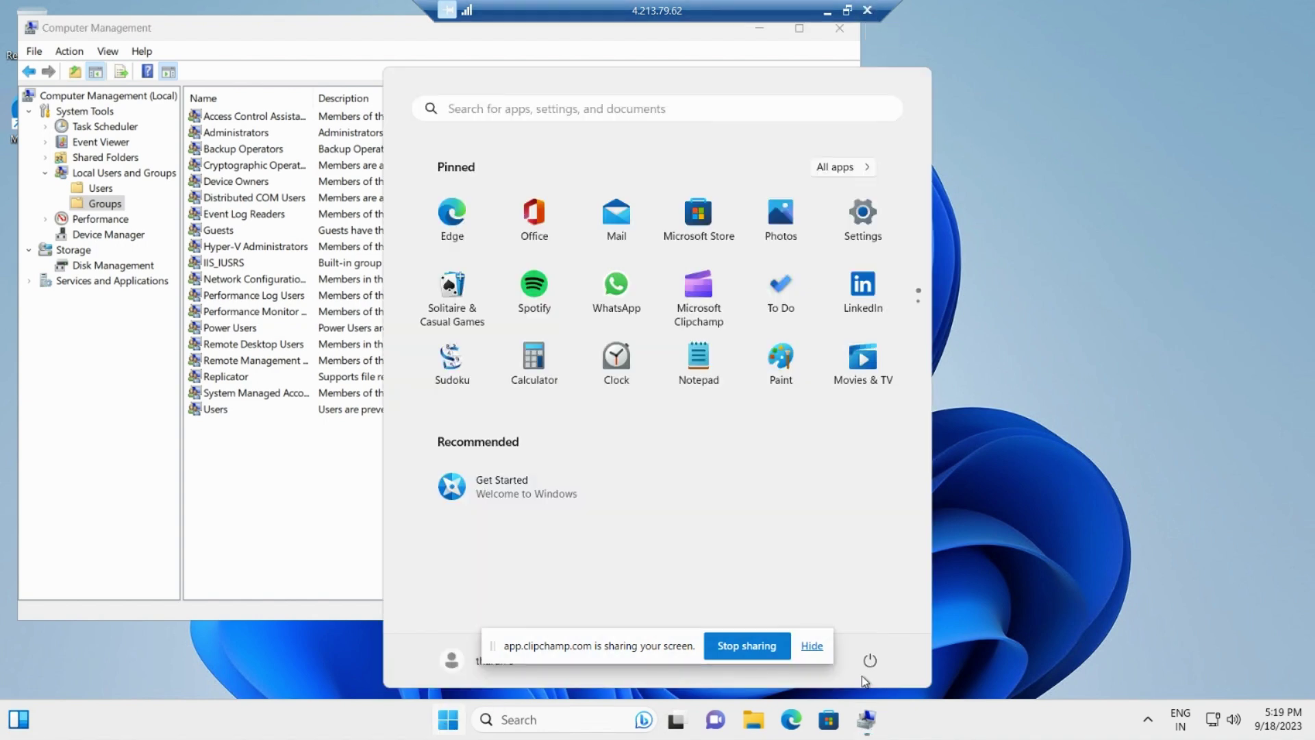
left_click(450, 660)
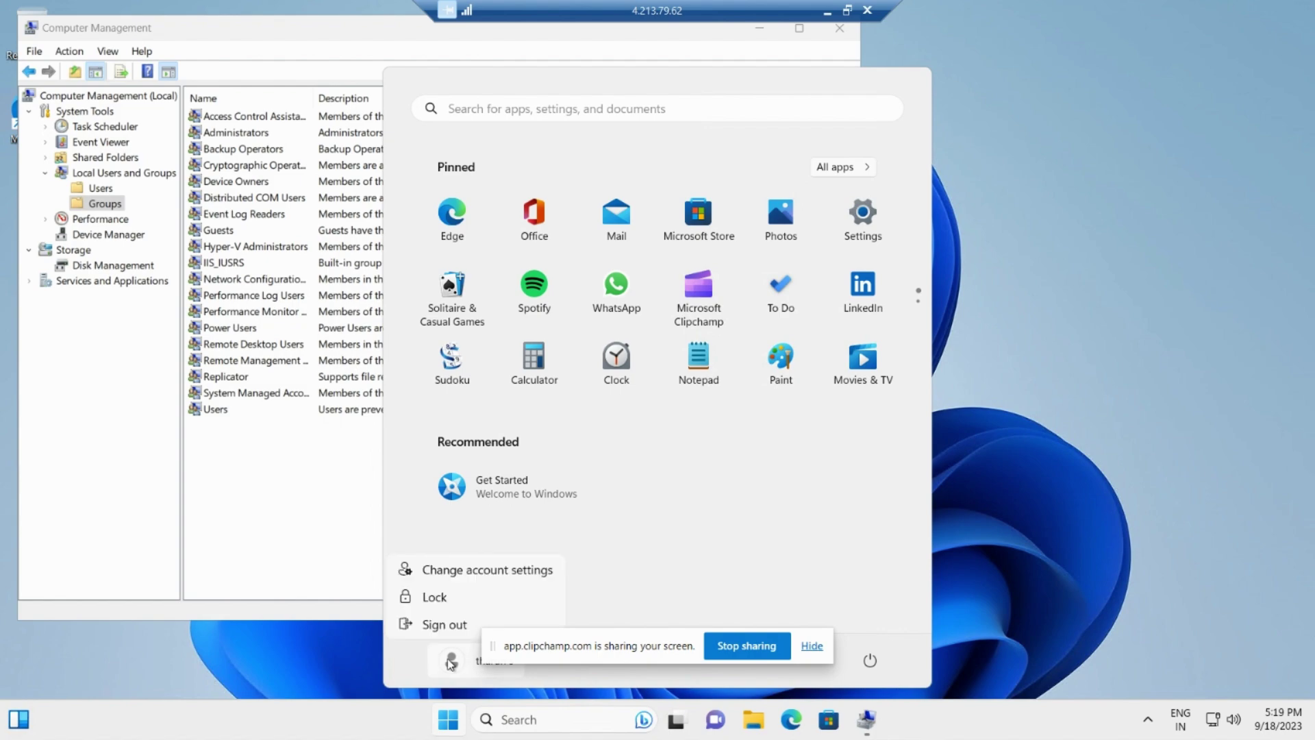
left_click(441, 621)
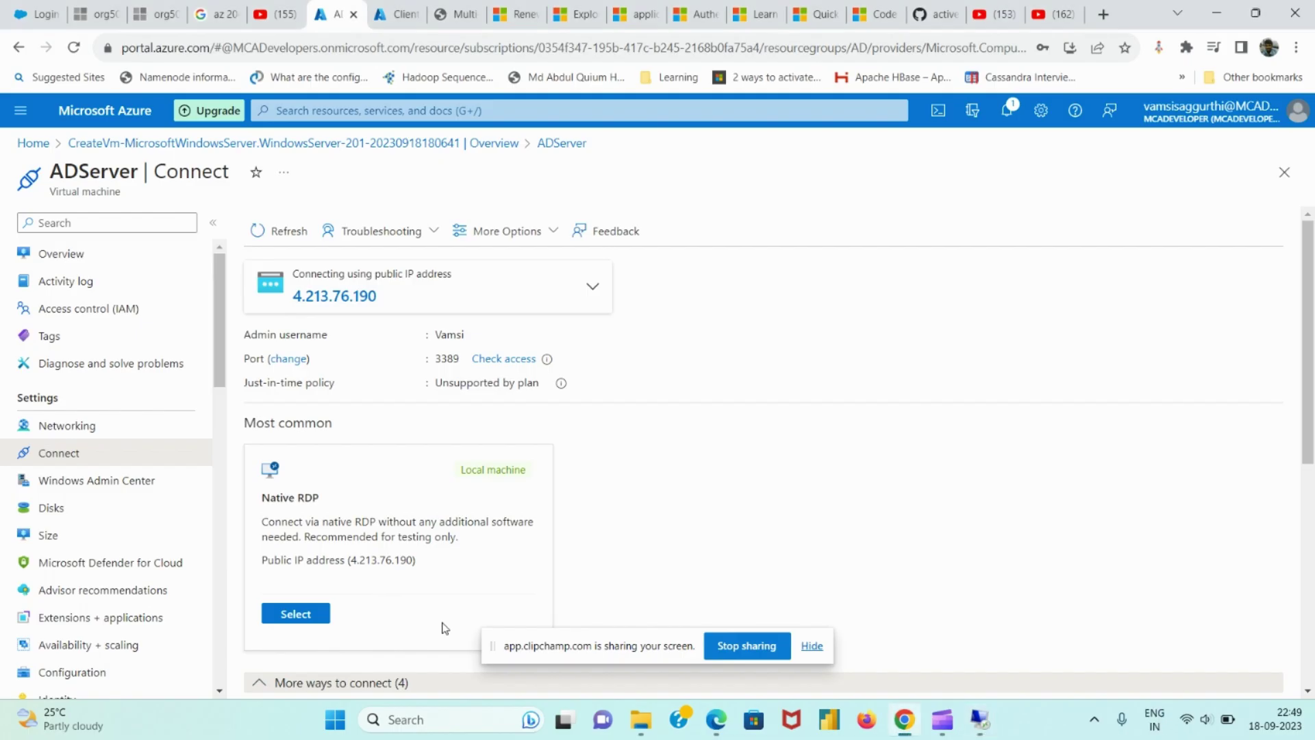
Step: Switch to the ADServer session and bring up the New options for the Users container
left_click(1013, 622)
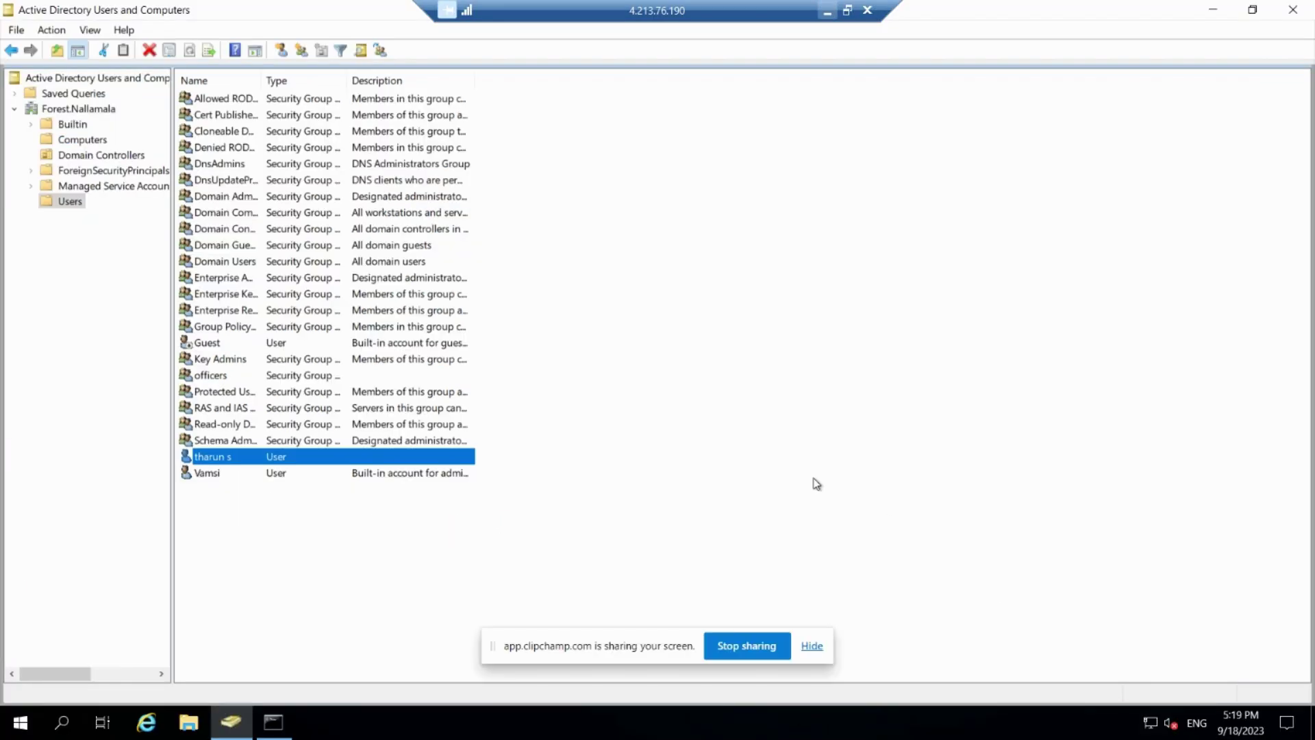
right_click(244, 538)
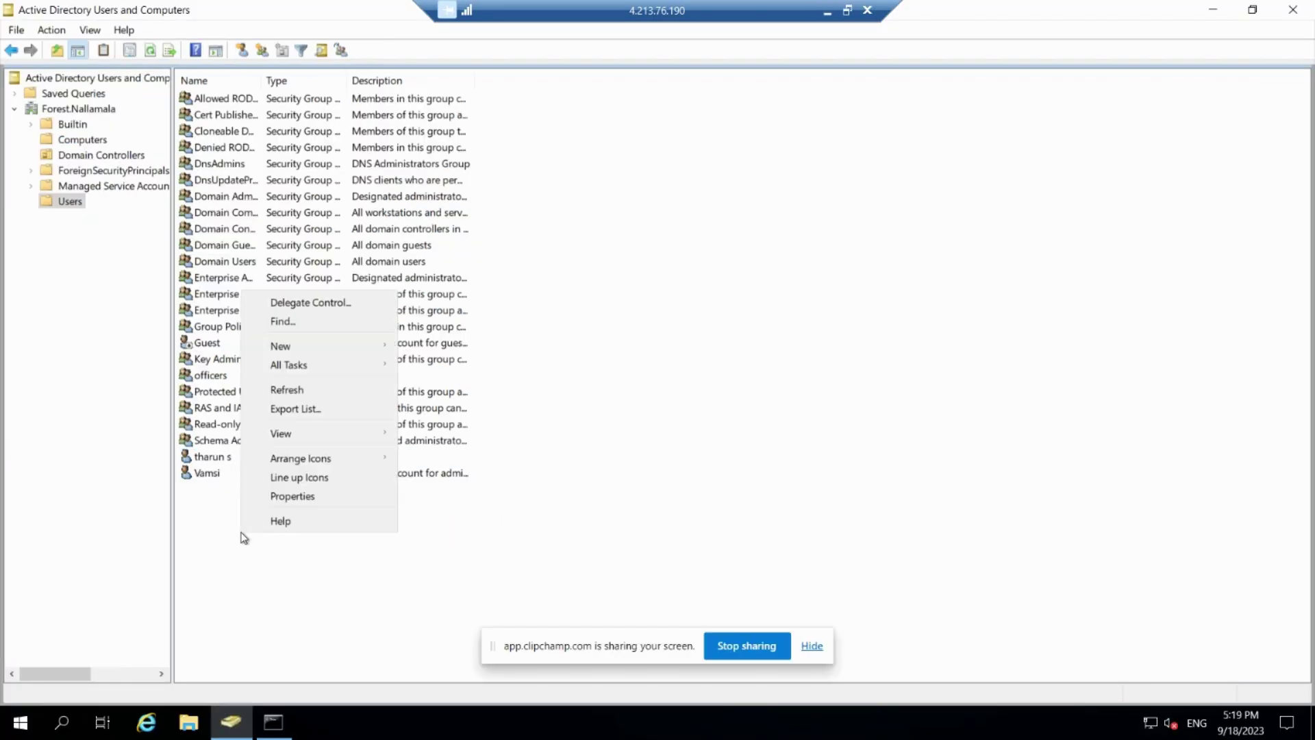
mouse_move(363, 345)
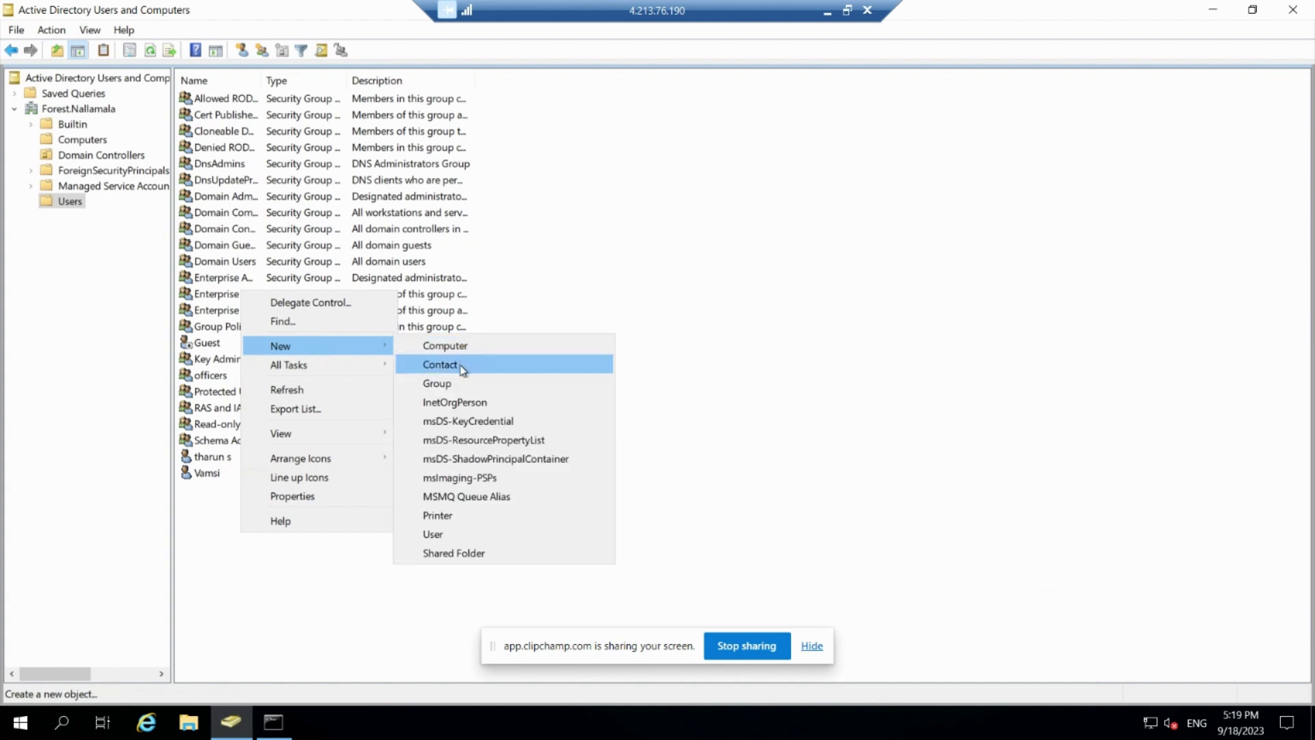
Step: Start a new user with first name lucky and user logon name lucky
left_click(438, 536)
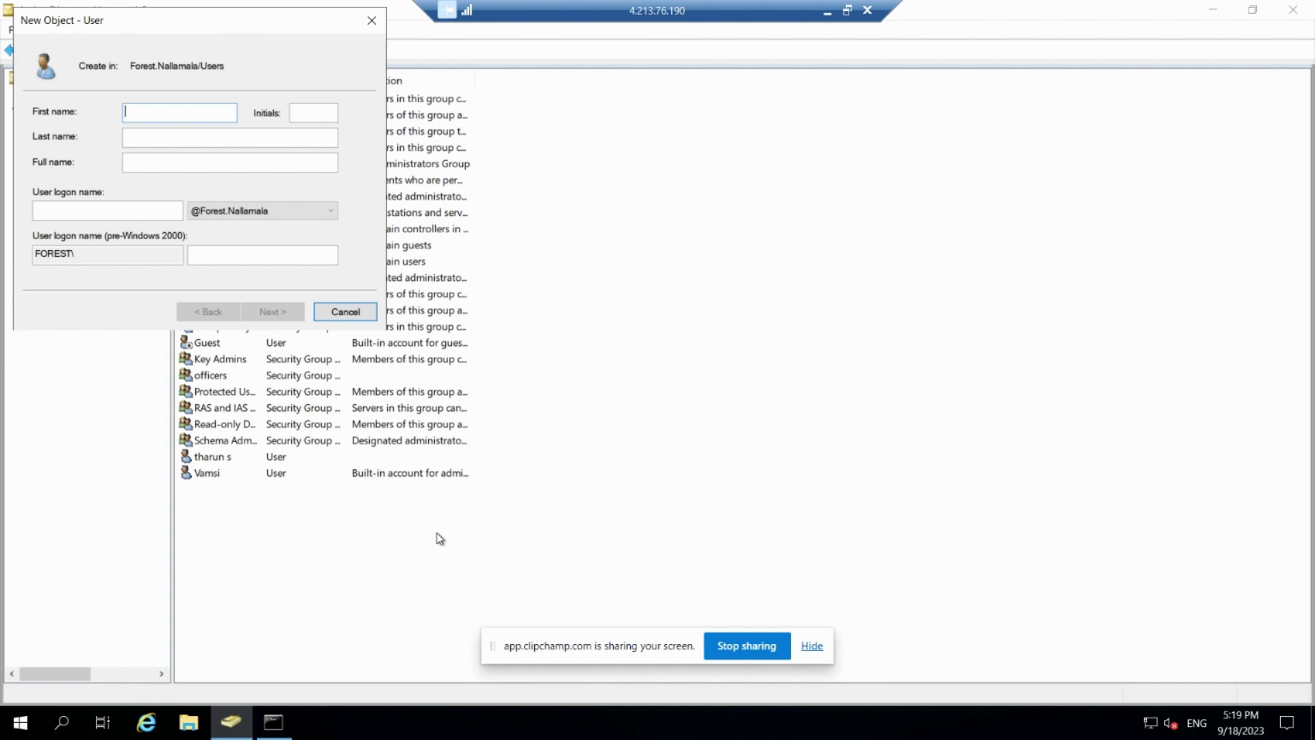
type("Iuckkuy")
key("BackSpace")
key("BackSpace")
key("BackSpace")
type("y")
left_click(248, 254)
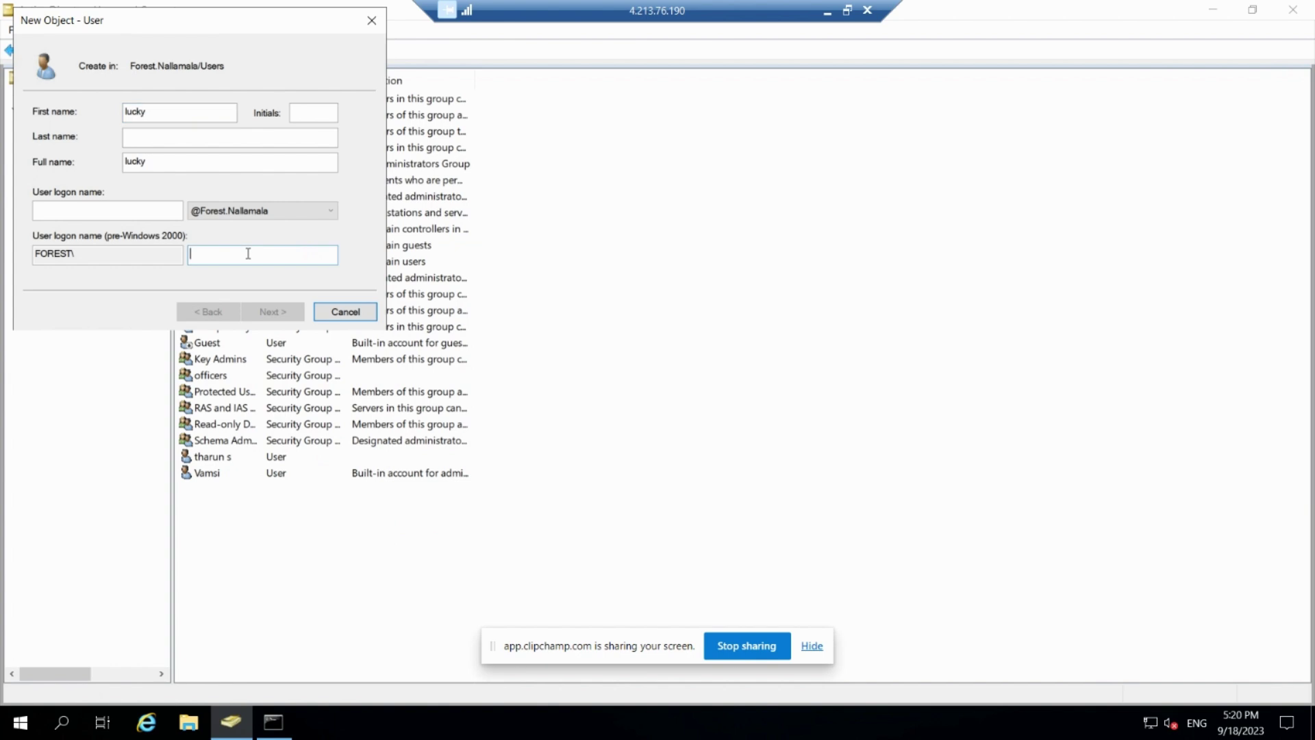
left_click(146, 213)
type("lucky")
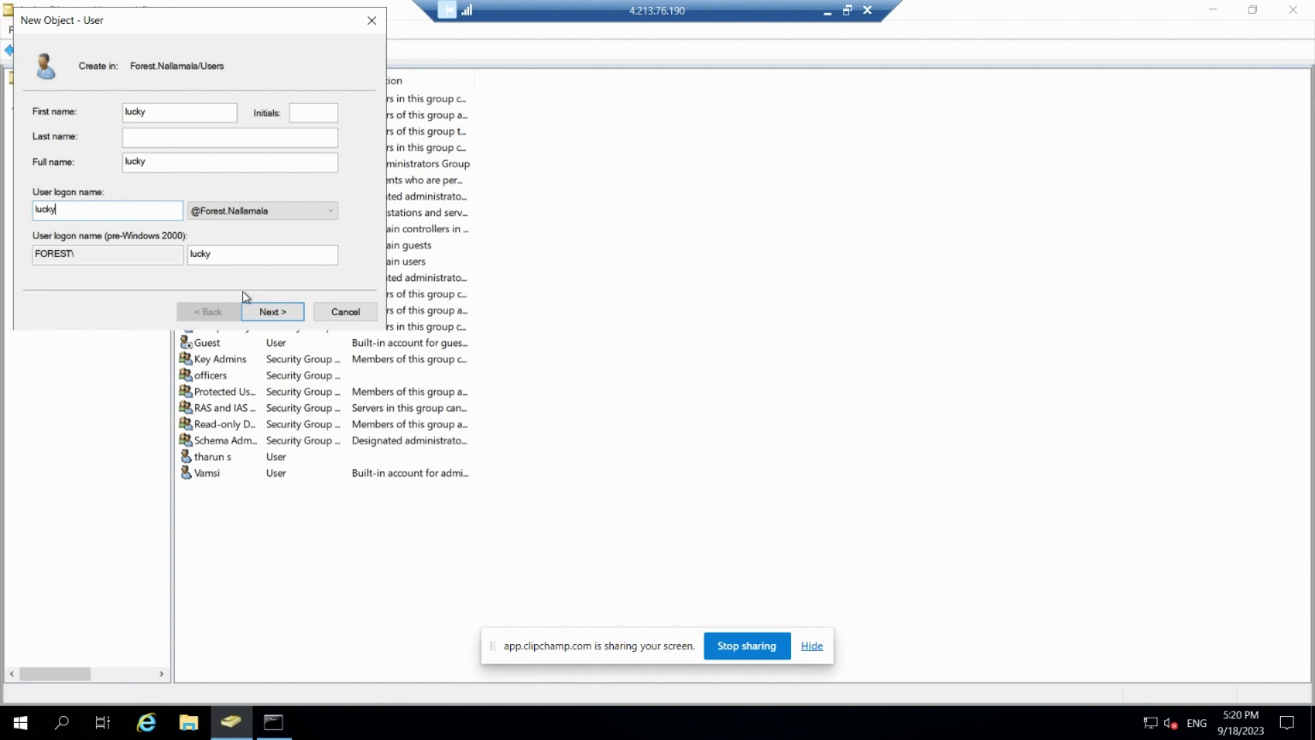
Step: Set and confirm lucky's password, untick 'must change password at next logon', and finish the wizard
left_click(285, 319)
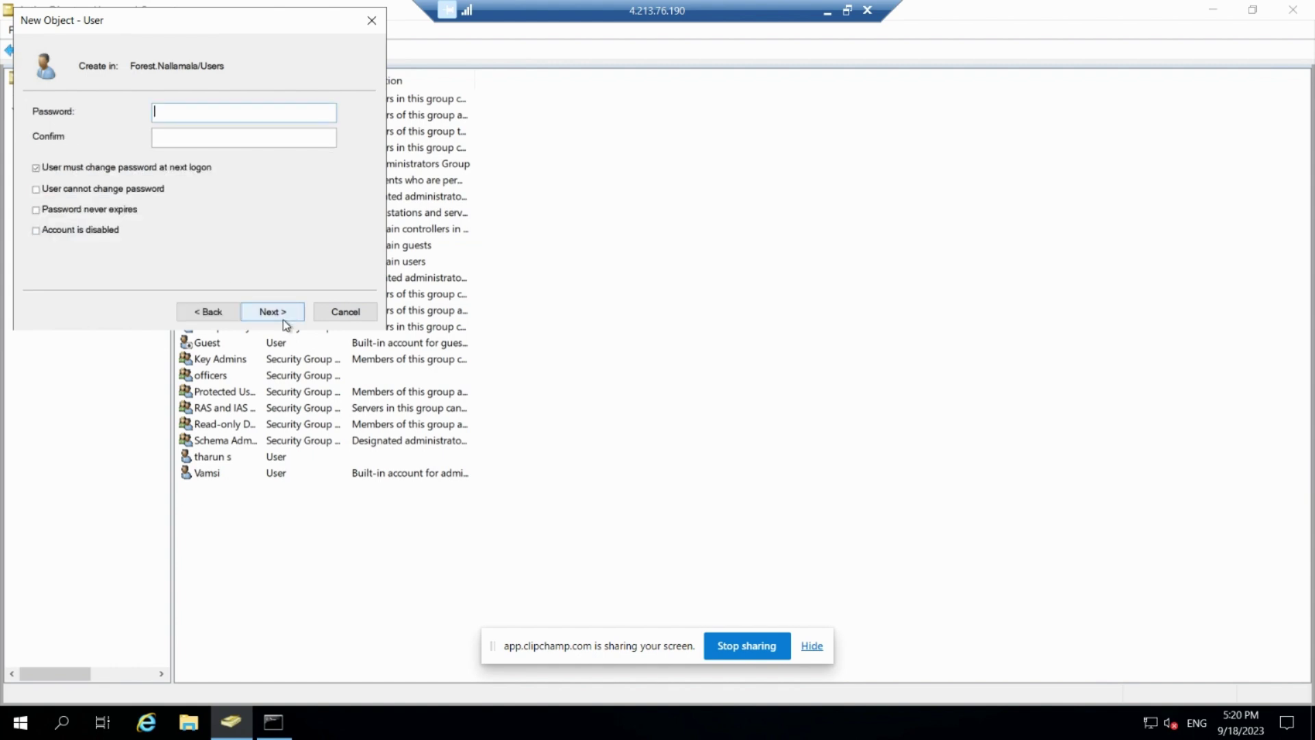
type("************")
key("Tab")
type("************")
left_click(63, 173)
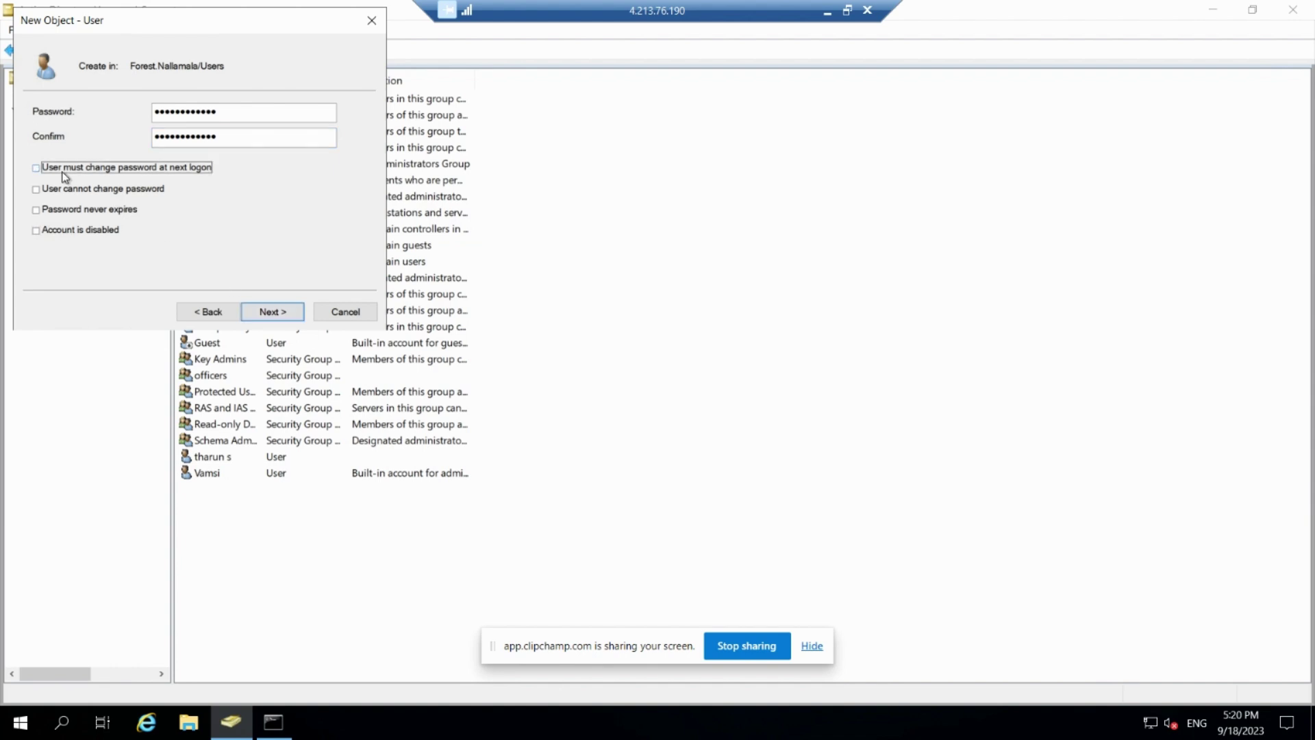
left_click(274, 312)
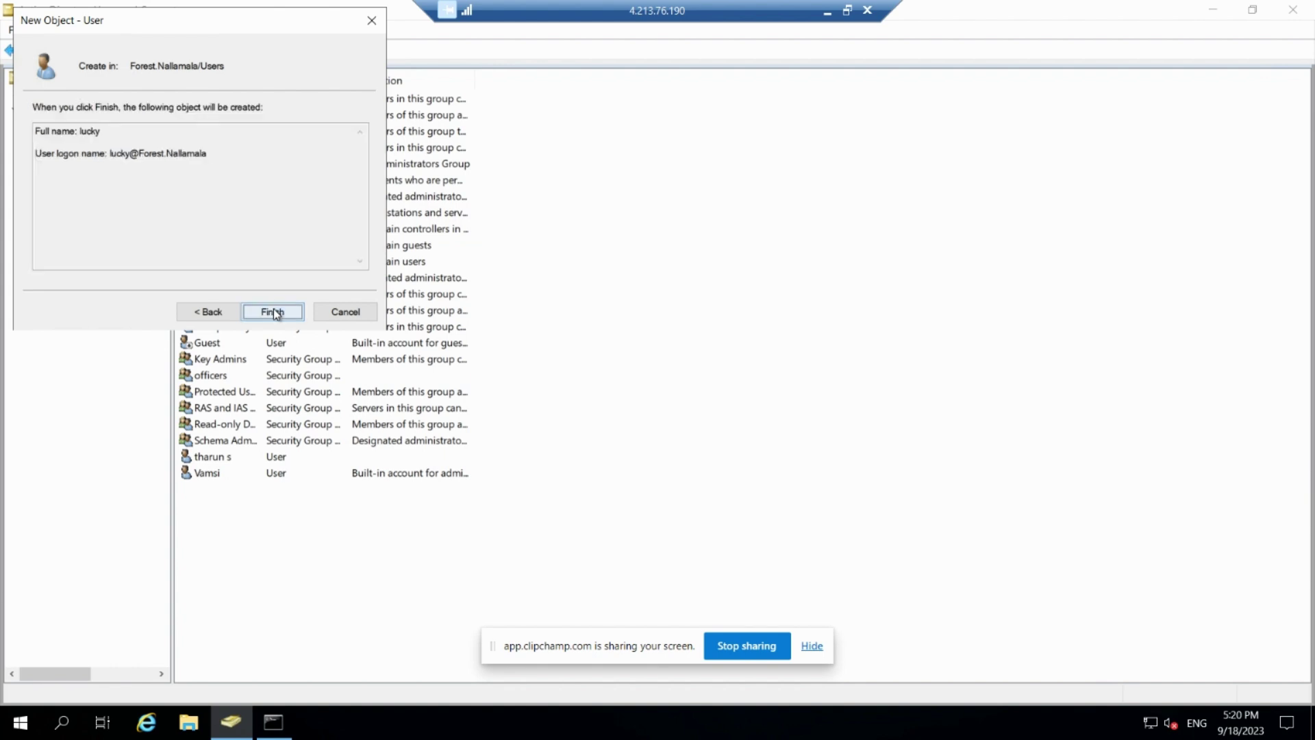
left_click(273, 312)
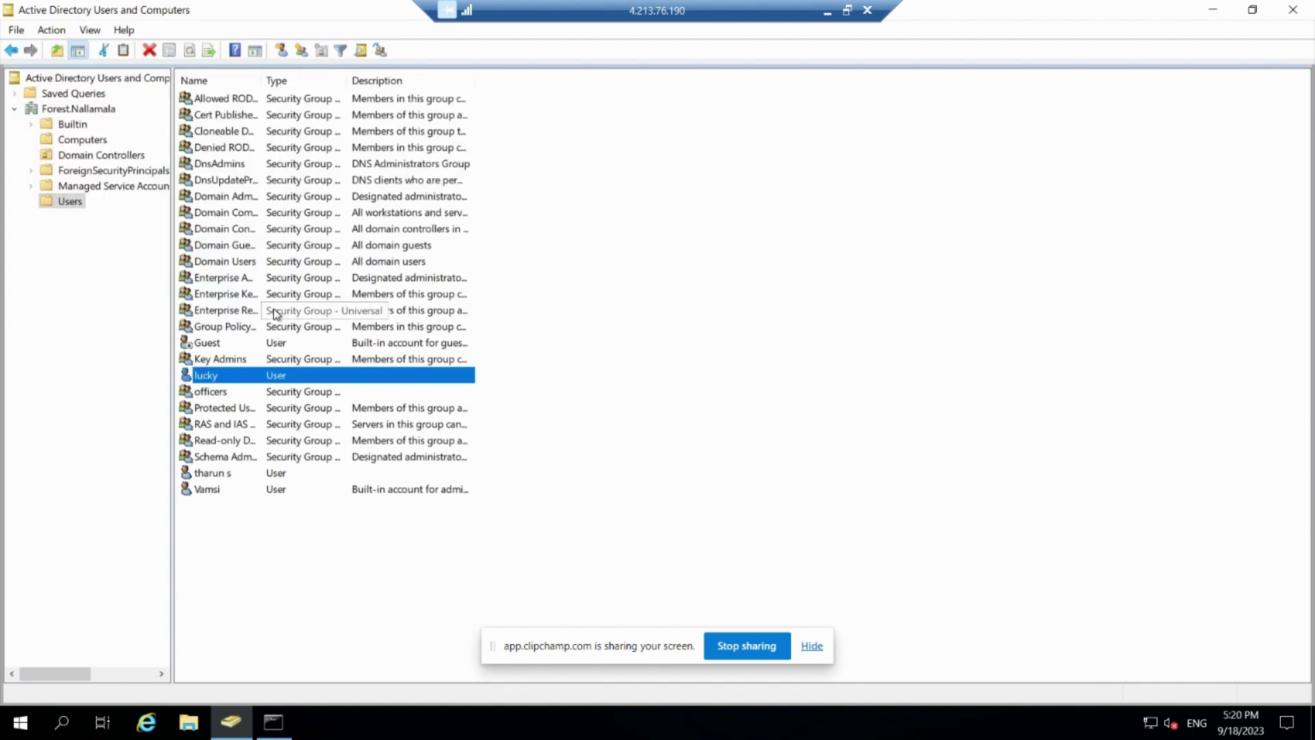
double_click(229, 377)
left_click(541, 163)
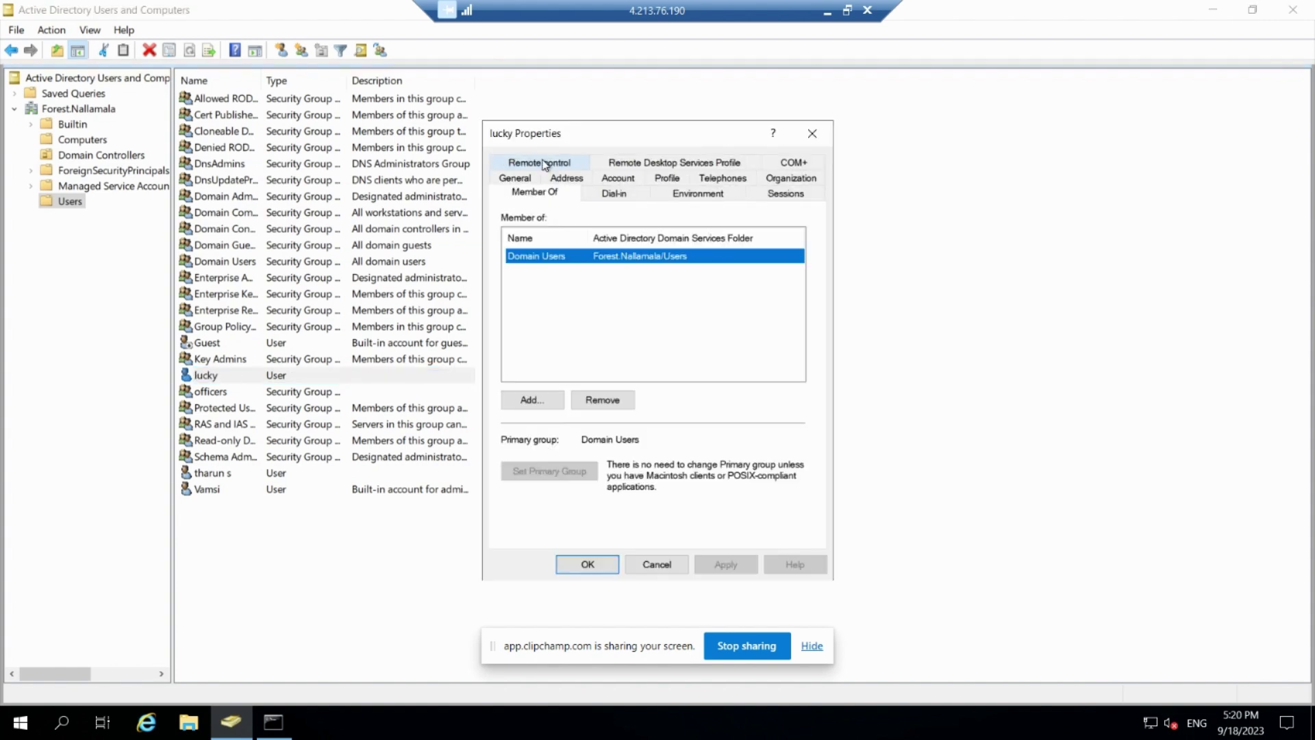
left_click(587, 565)
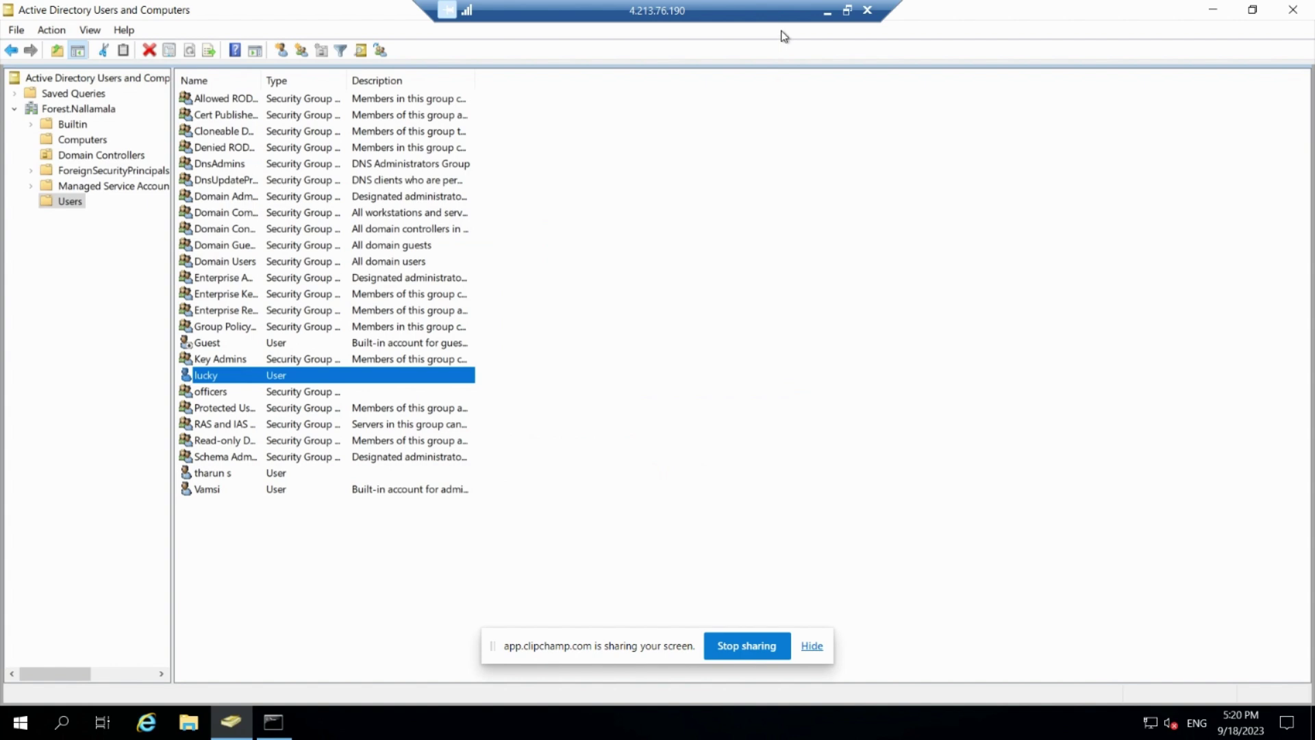
Step: Launch the downloaded RDP file for 4.213.79.62 and connect past the unknown publisher warning
left_click(835, 11)
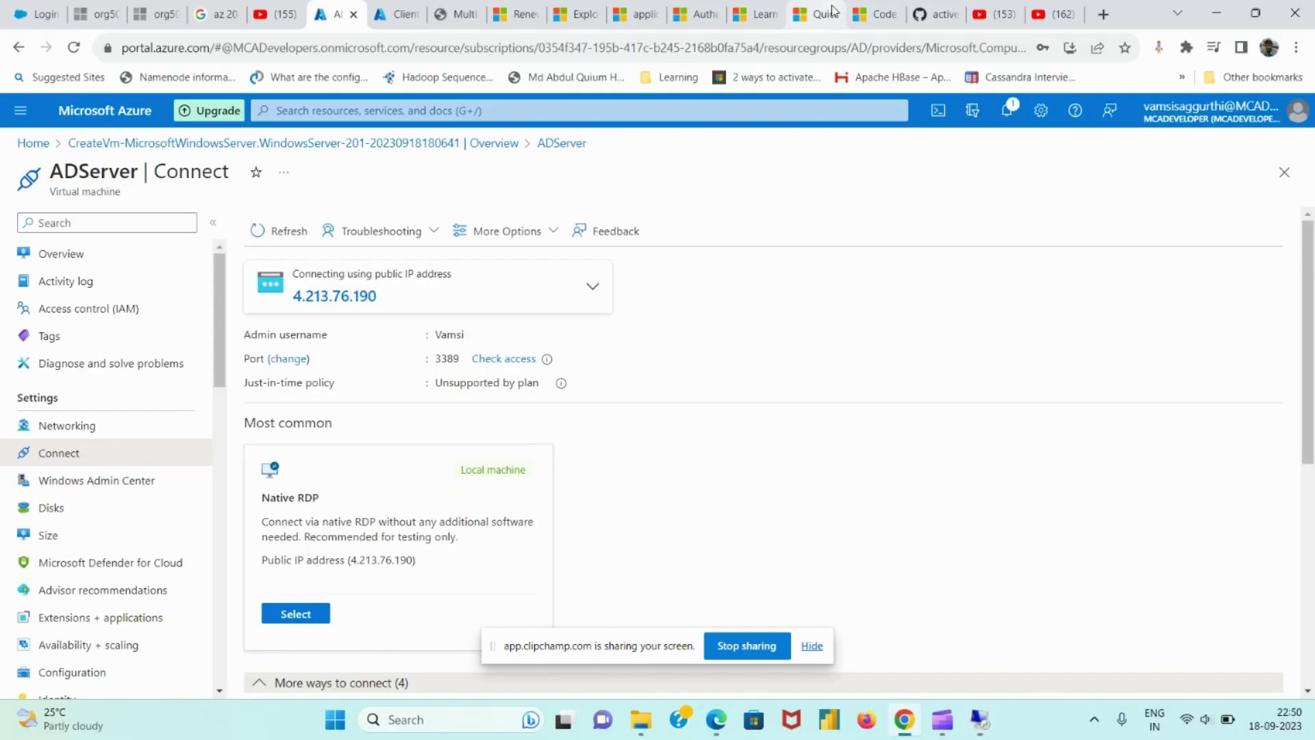
left_click(641, 722)
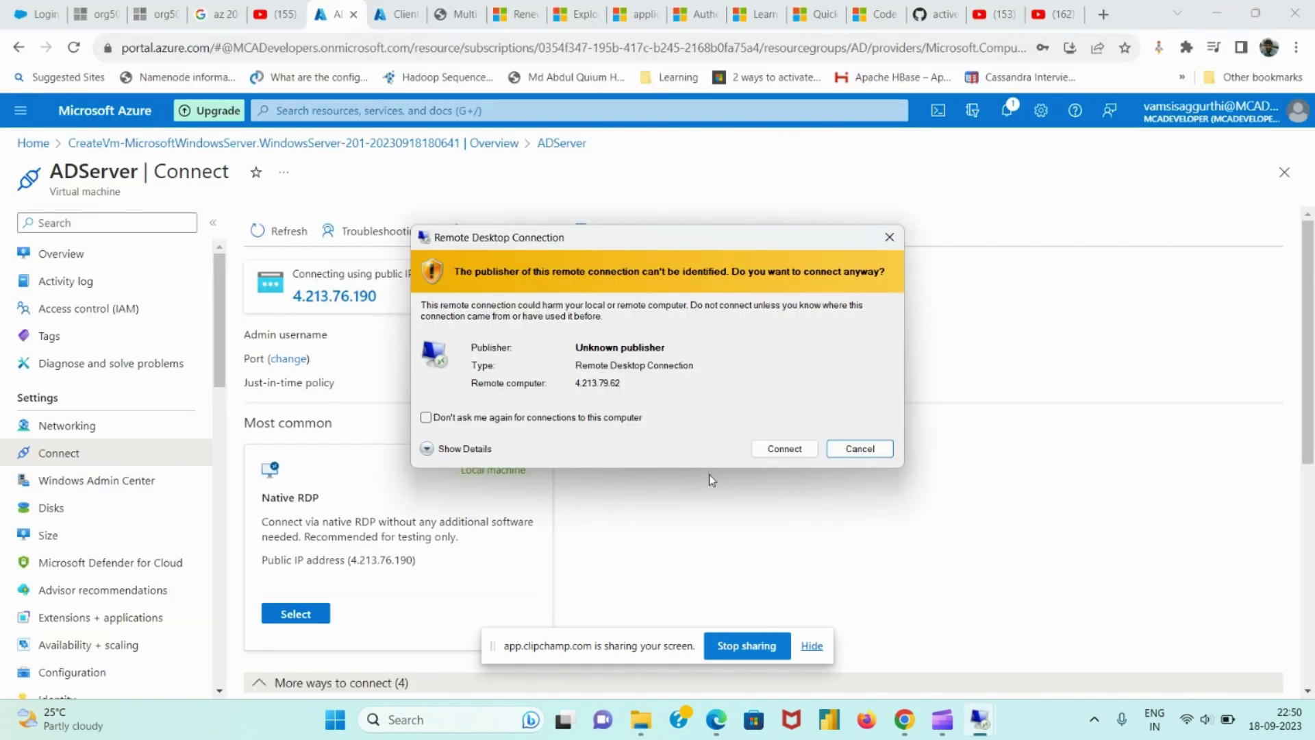
left_click(785, 449)
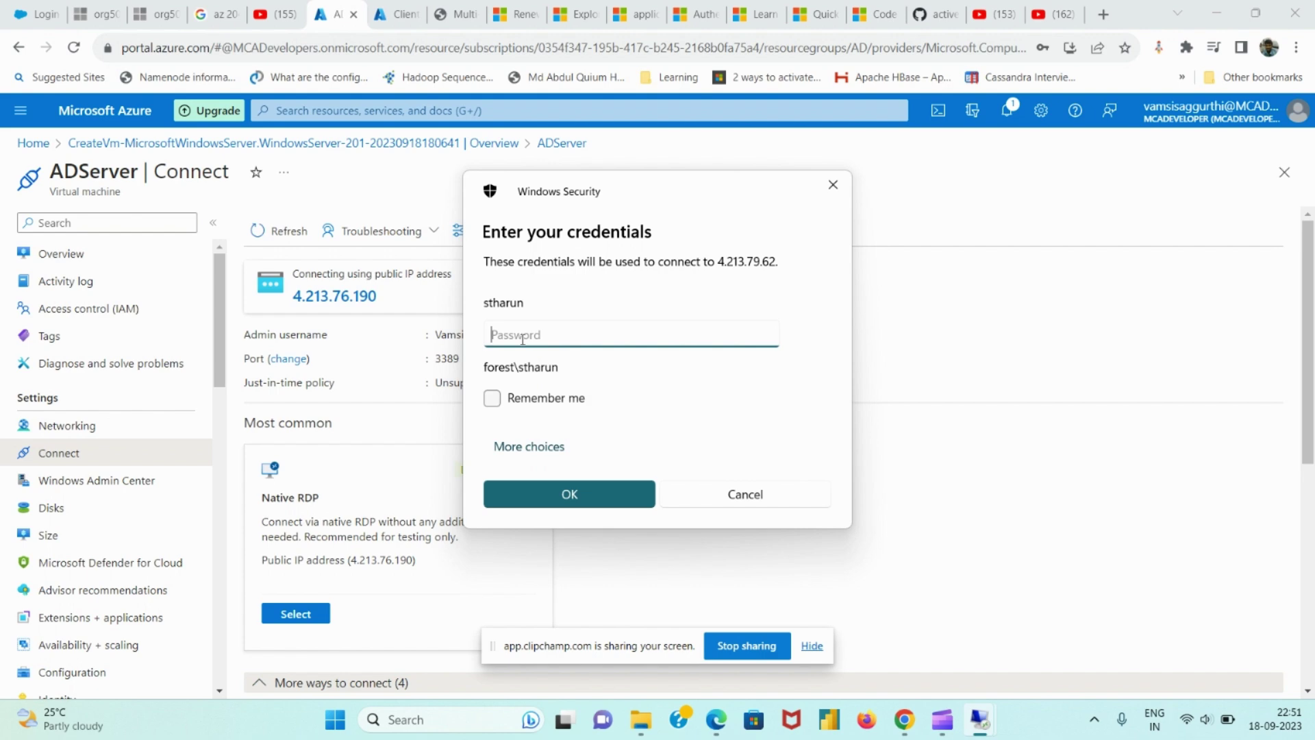
Step: Sign in with a different account as forest\lucky with its password and accept the certificate warning
left_click(526, 448)
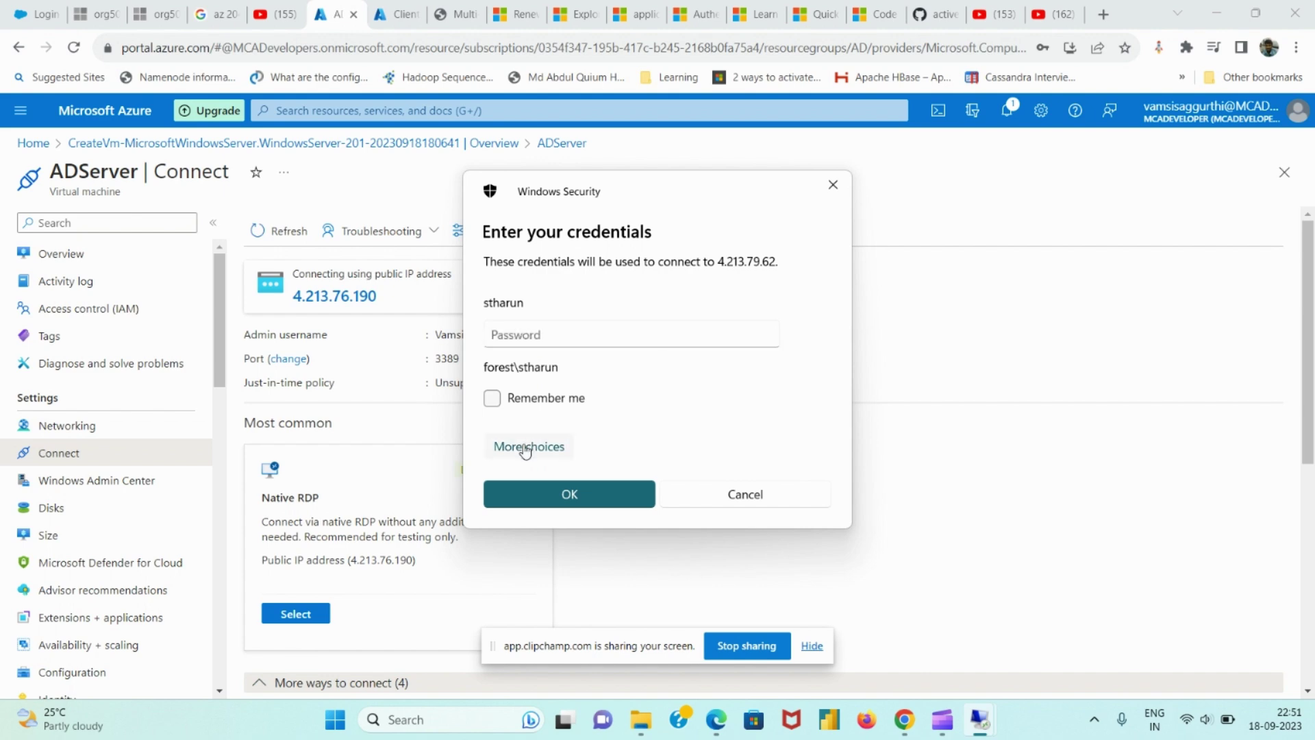
left_click(557, 555)
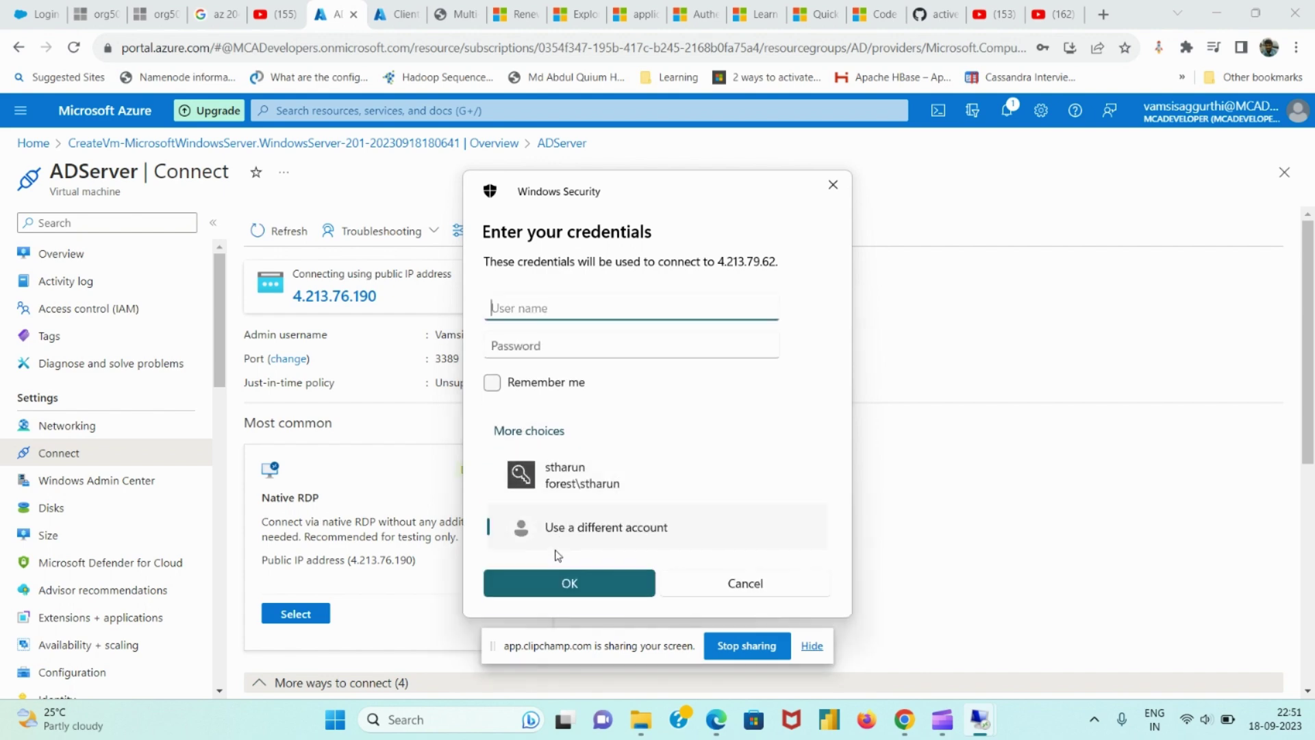
type("lucky")
key("Left")
key("Left")
key("Left")
key("Left")
key("Left")
type("forest\\")
key("Tab")
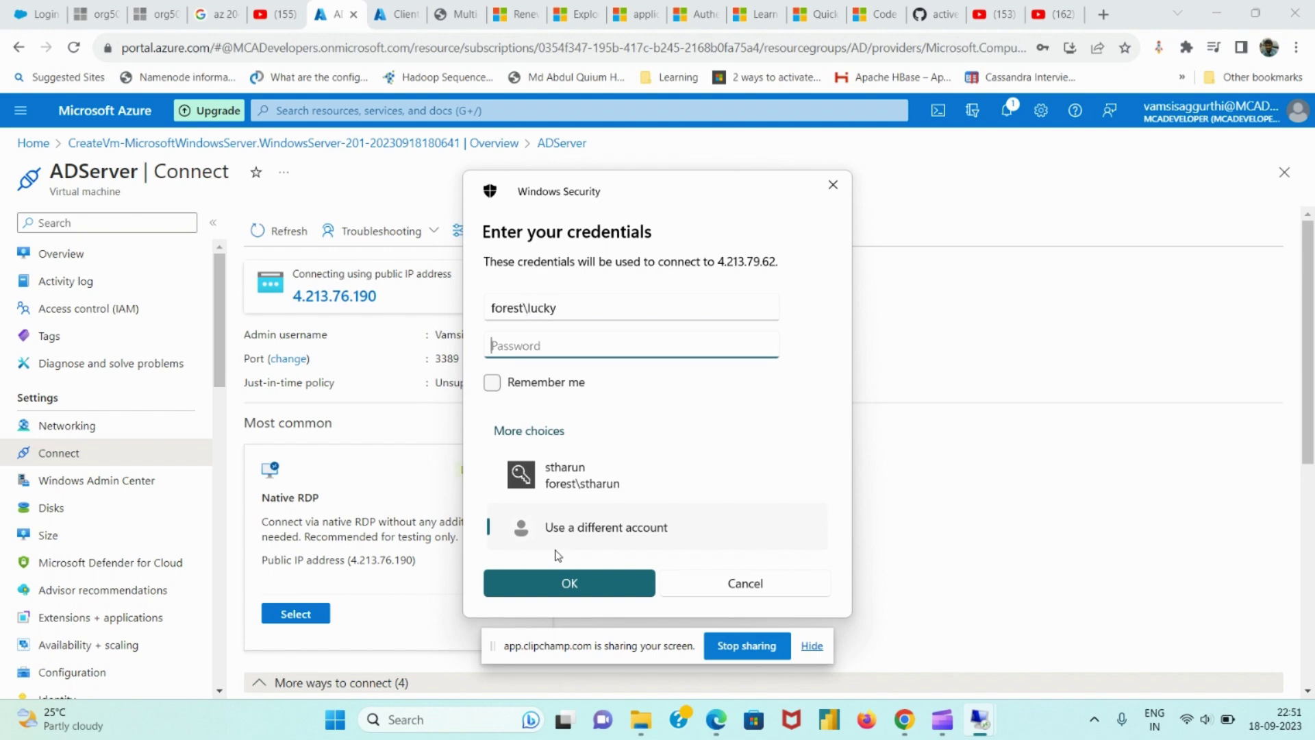
type("************")
key("Return")
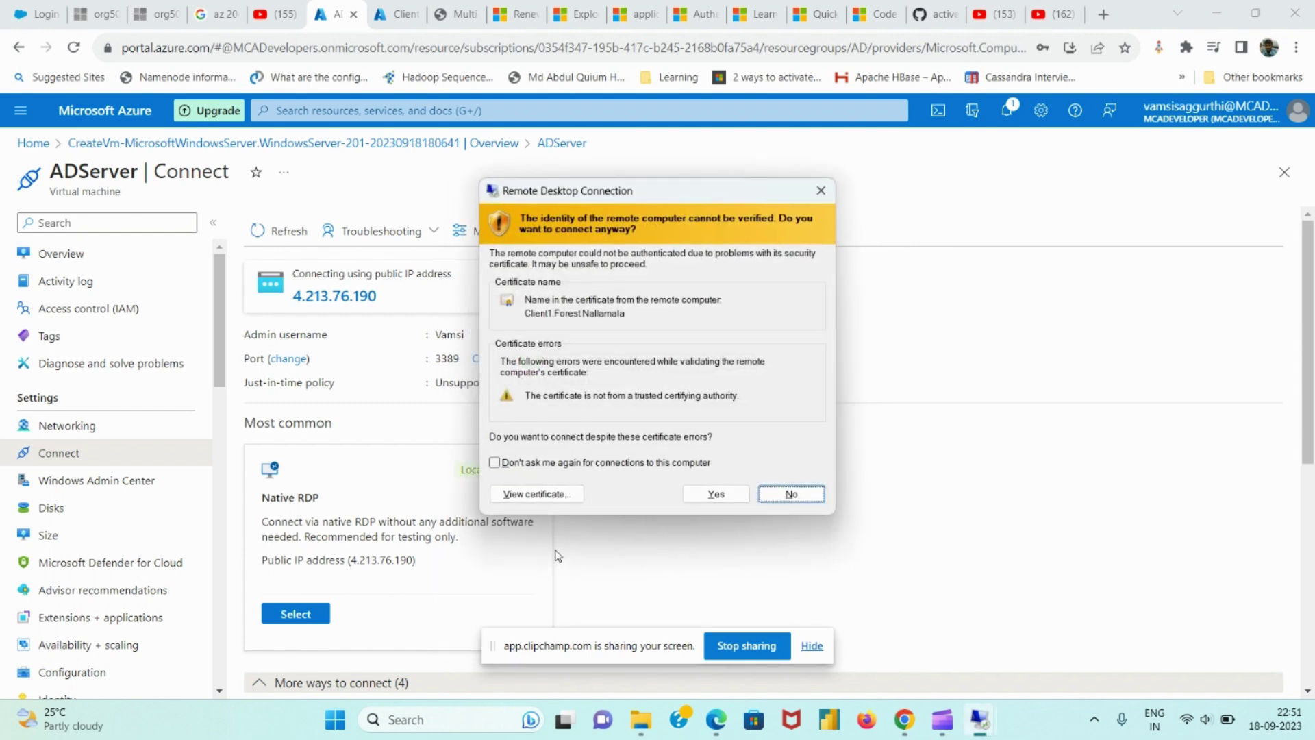
left_click(715, 494)
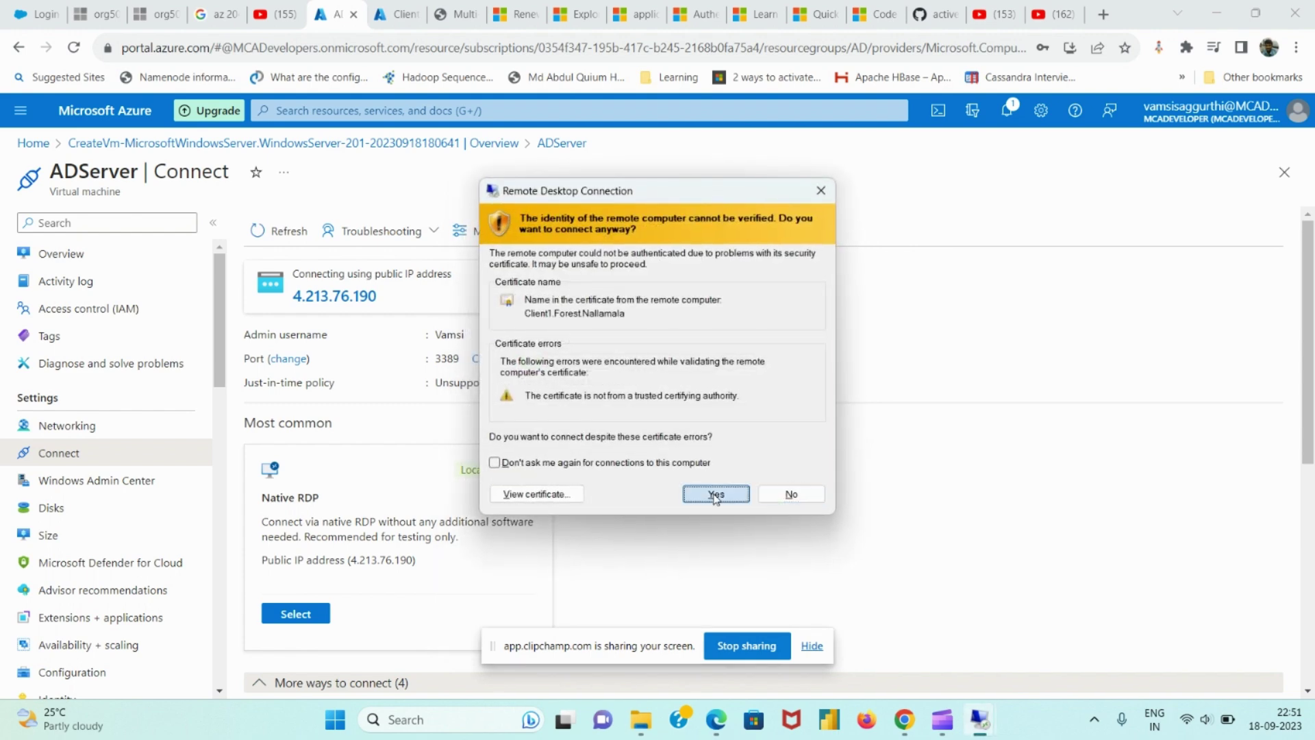